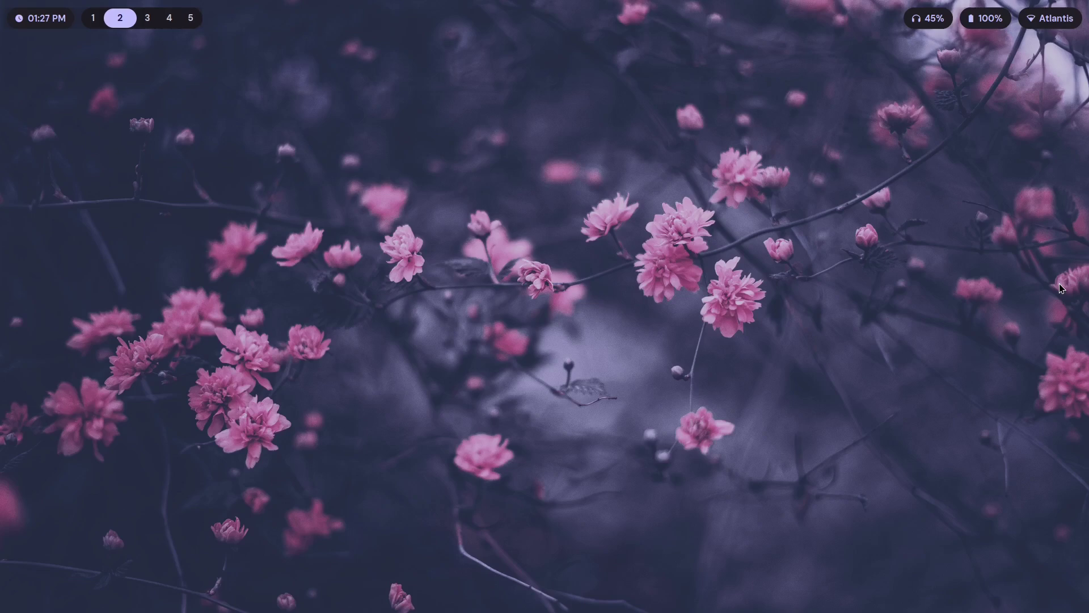
Review the plan notes: install Matugen, set up the config, apply colors.
key("super+1")
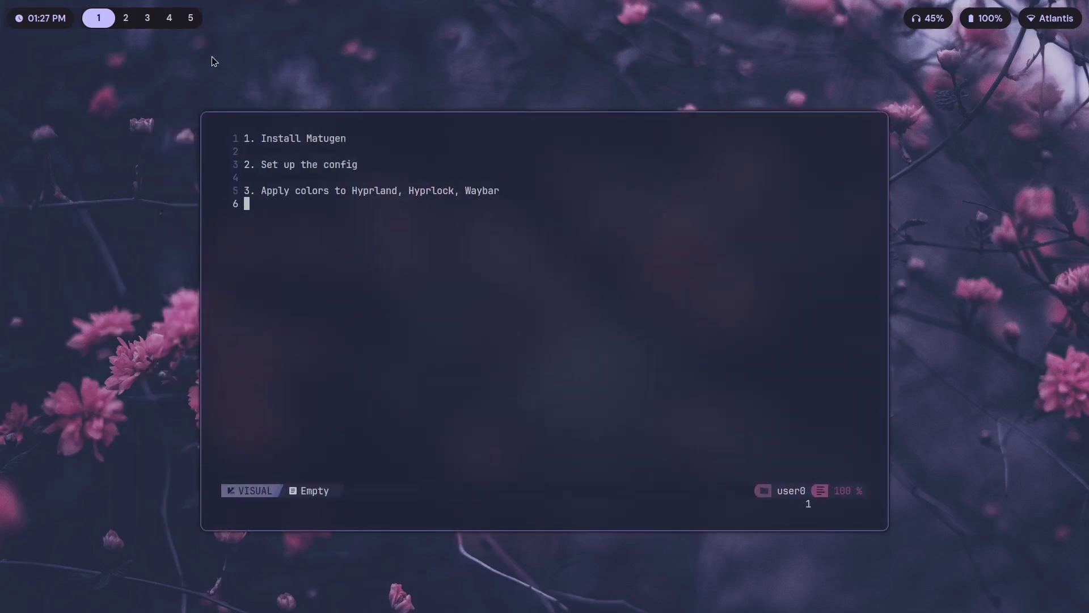
left_click_drag(251, 140, 345, 140)
left_click_drag(247, 165, 361, 164)
left_click_drag(253, 192, 503, 192)
key("Escape")
key("j")
Launch LibreWolf and load github.com/iniox/matugen.
key("super+2")
key("super+r")
type("wo")
key("Return")
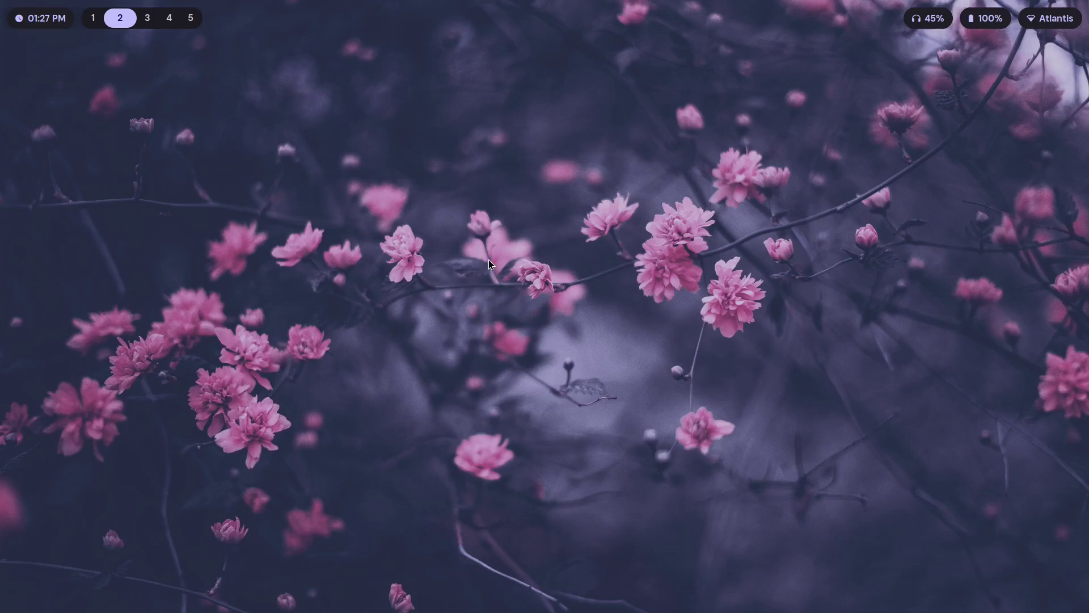
type("github.")
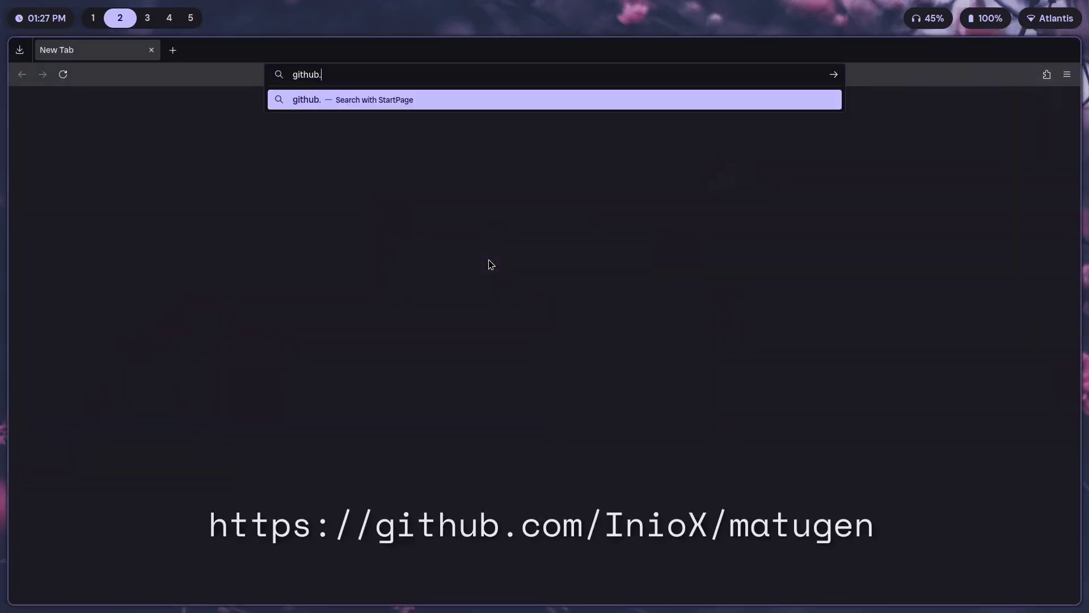
type("com/iniox/matugen0t")
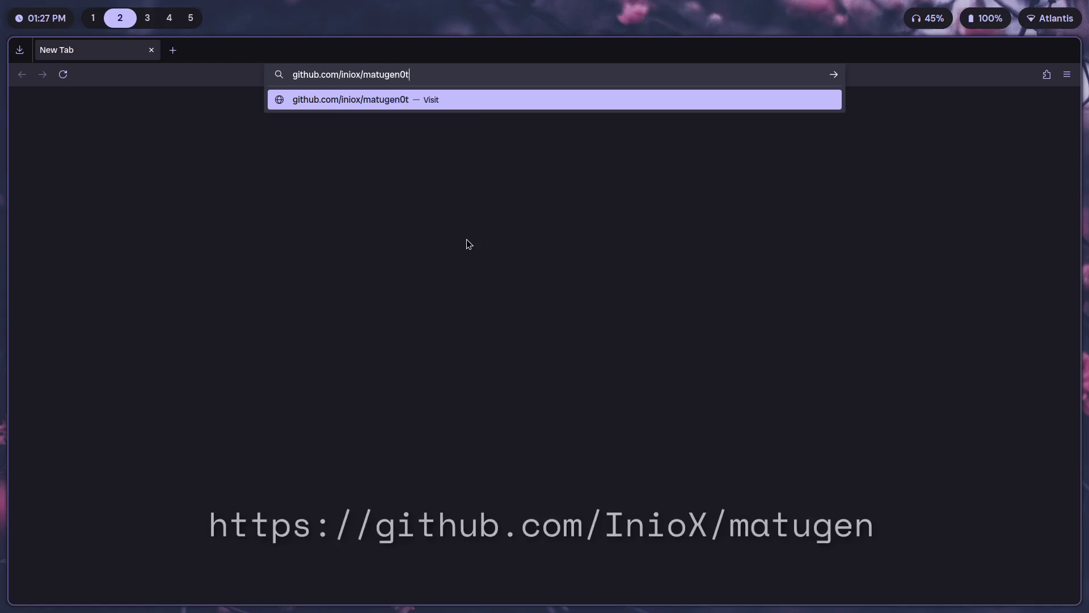
key("Return")
Expand the README's Arch installation section showing yay -S matugen-bin.
scroll(479, 250, "down", 15)
scroll(341, 334, "down", 7)
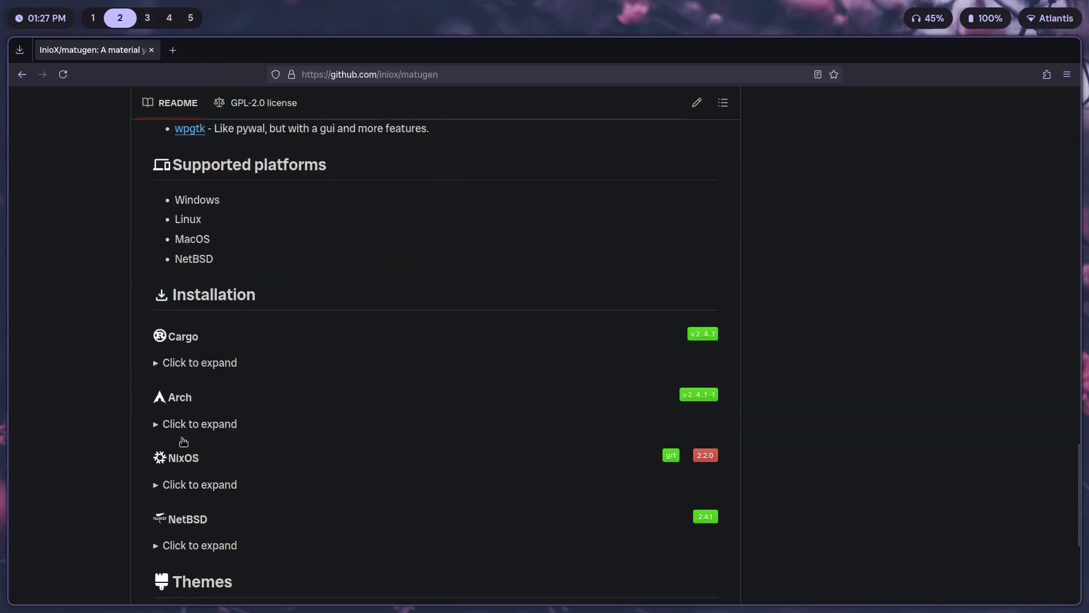
scroll(105, 336, "down", 2)
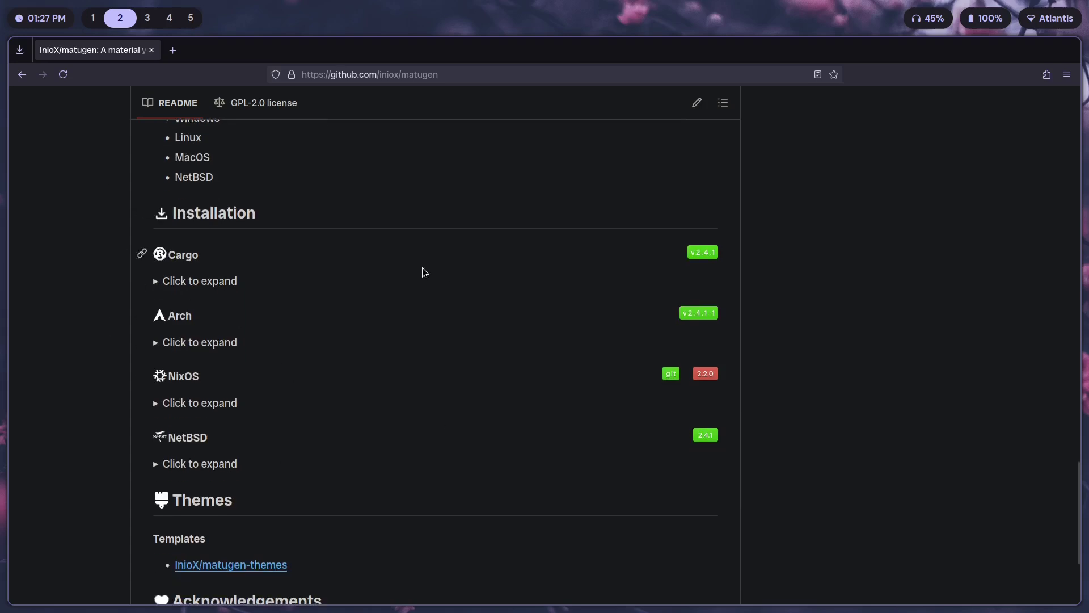
left_click(201, 342)
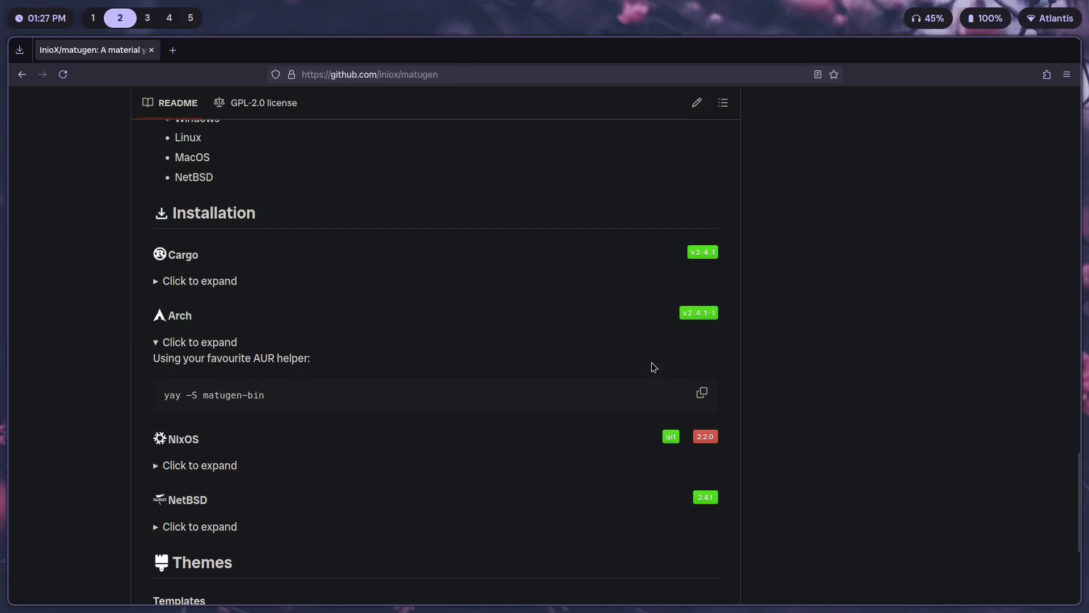
On workspace 3, install matugen-bin with --needed; it reports 2.4.1-1 already up to date.
key("super+3")
key("super+Return")
type("i matugen")
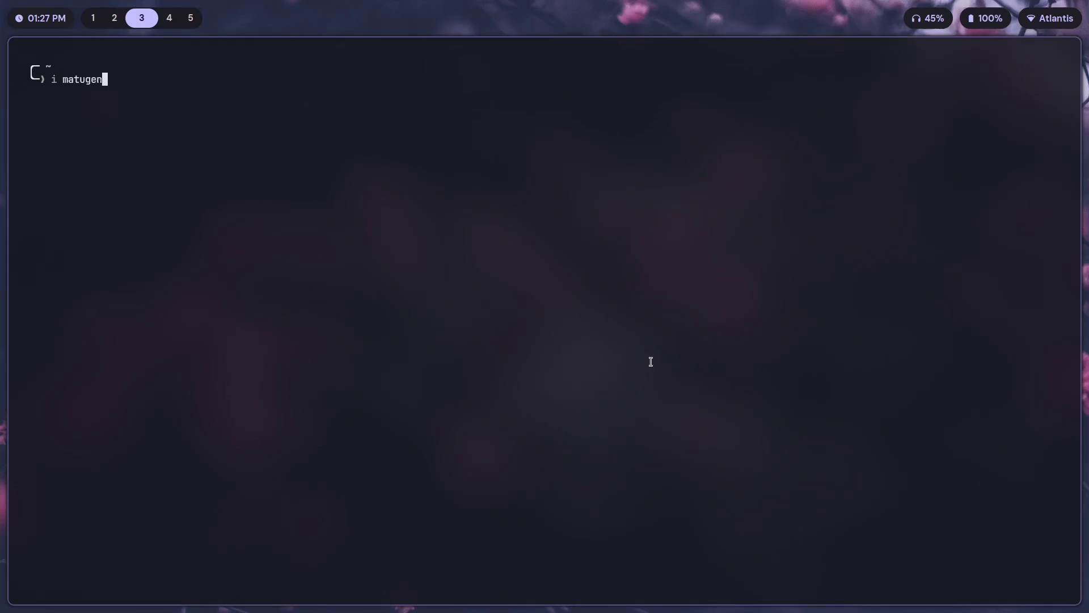
type("-bin")
key("Return")
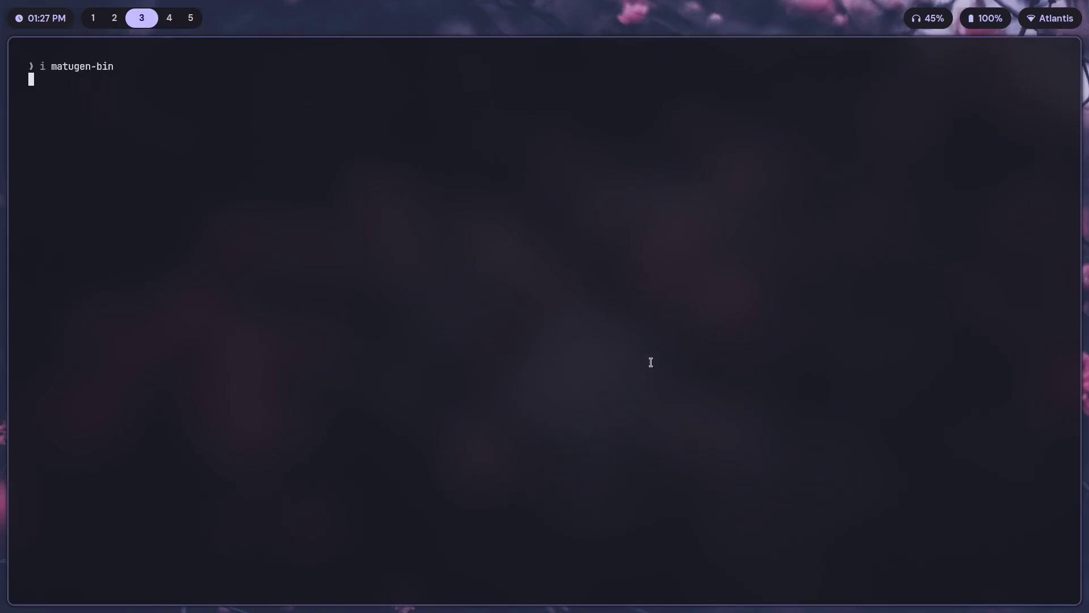
key("ctrl+c")
key("Up")
type("--need")
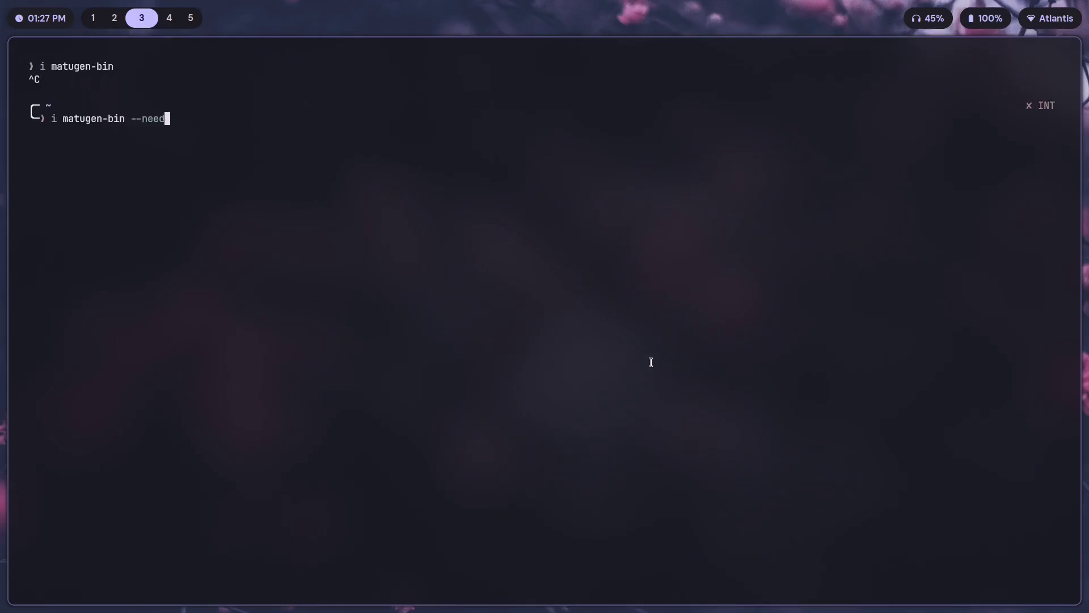
type("ed")
key("Return")
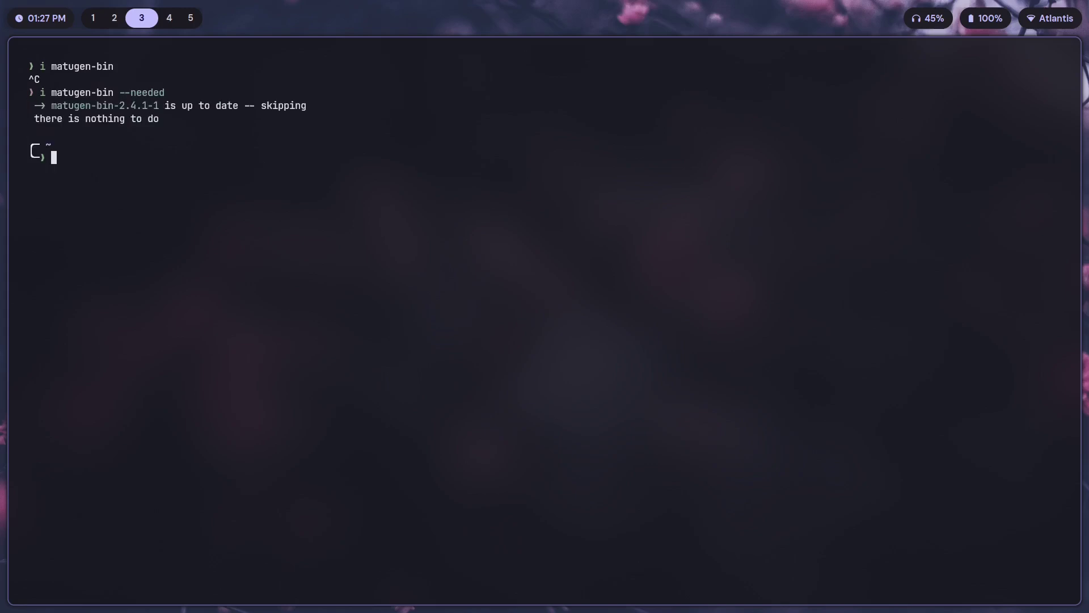
left_click_drag(301, 106, 165, 91)
left_click(105, 109)
left_click(162, 127)
Type alias notes at the prompt: 'i -> yay -S' and 'i s r -> -Rns'.
type("i -> yay -S")
key("BackSpace")
key("BackSpace")
key("BackSpace")
key("BackSpace")
key("BackSpace")
key("BackSpace")
key("BackSpace")
key("BackSpace")
key("BackSpace")
key("BackSpace")
key("BackSpace")
type("i s r")
key("BackSpace")
type("-> -Rns")
key("super+2")
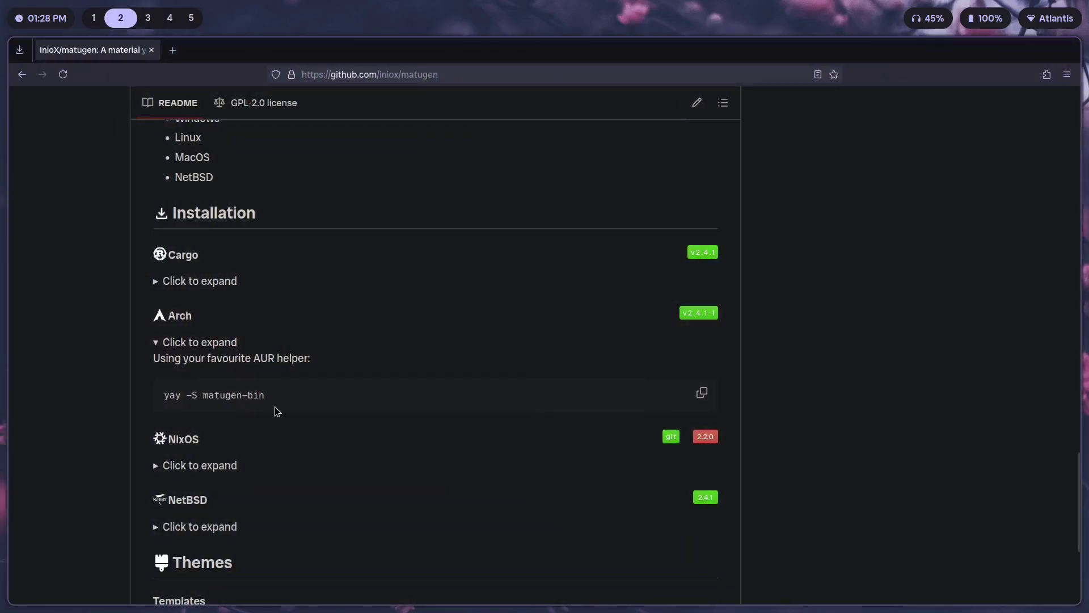
Follow the Themes link to the InioX/matugen-themes repository and find its template list.
scroll(425, 344, "down", 5)
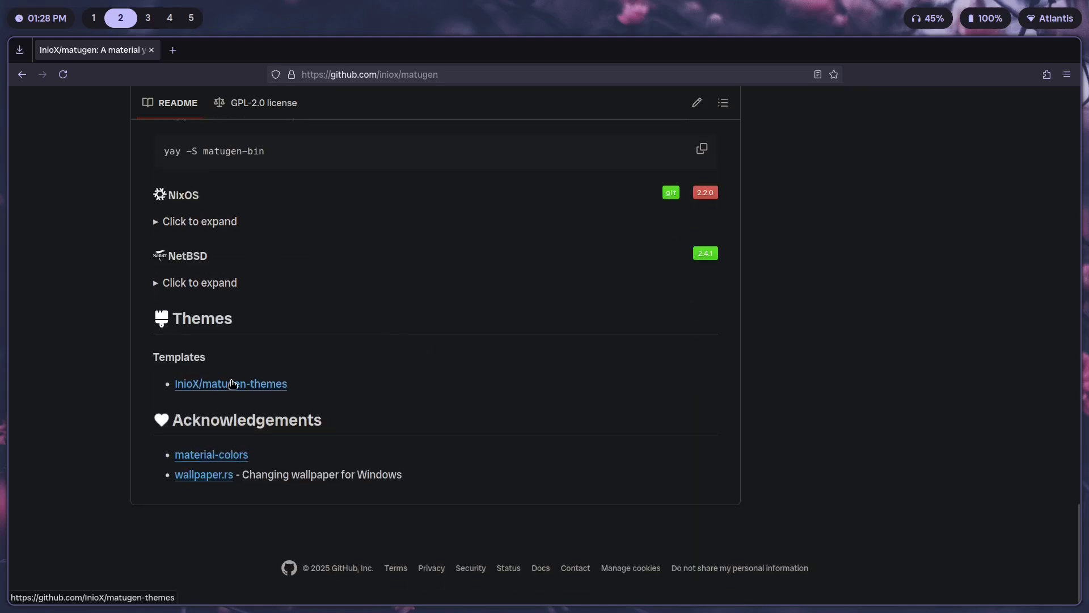
left_click(231, 388)
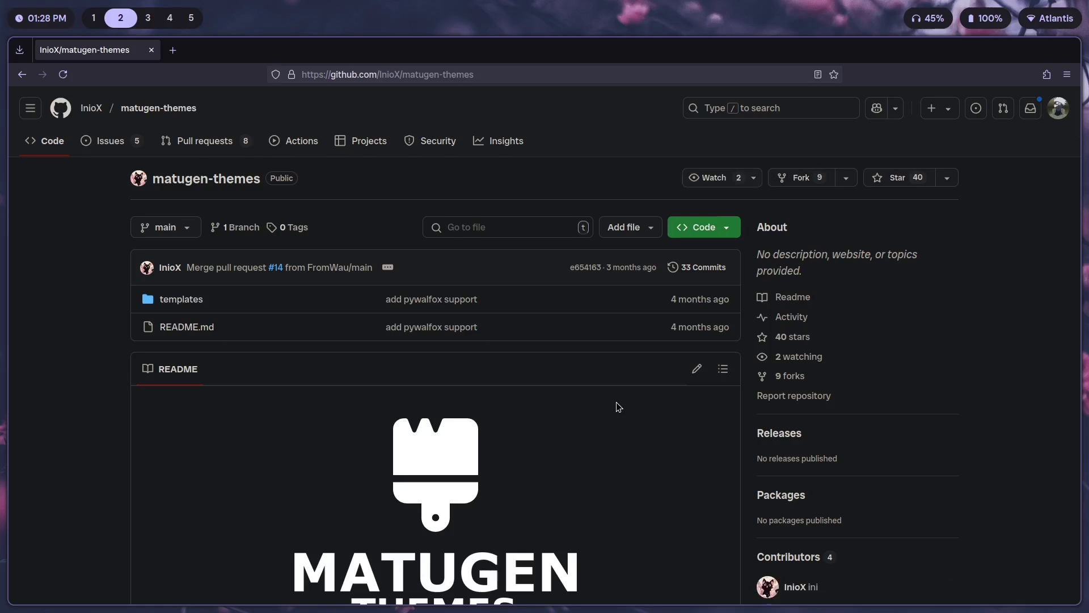
scroll(389, 348, "down", 10)
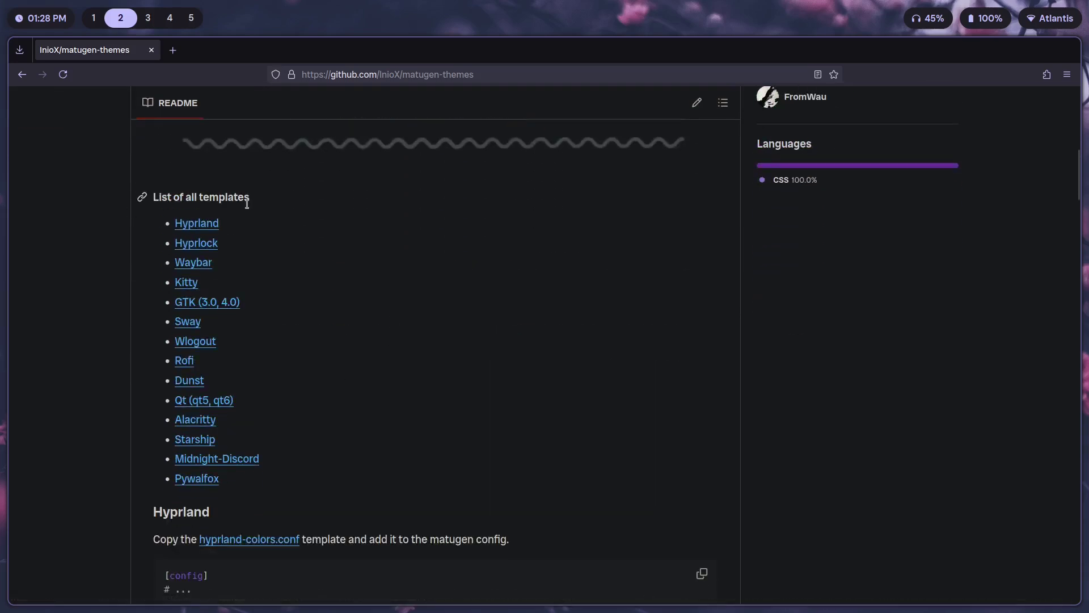
left_click_drag(153, 197, 250, 199)
left_click(430, 276)
Scroll the matugen-themes README to the Hyprland setup section.
scroll(445, 210, "down", 3)
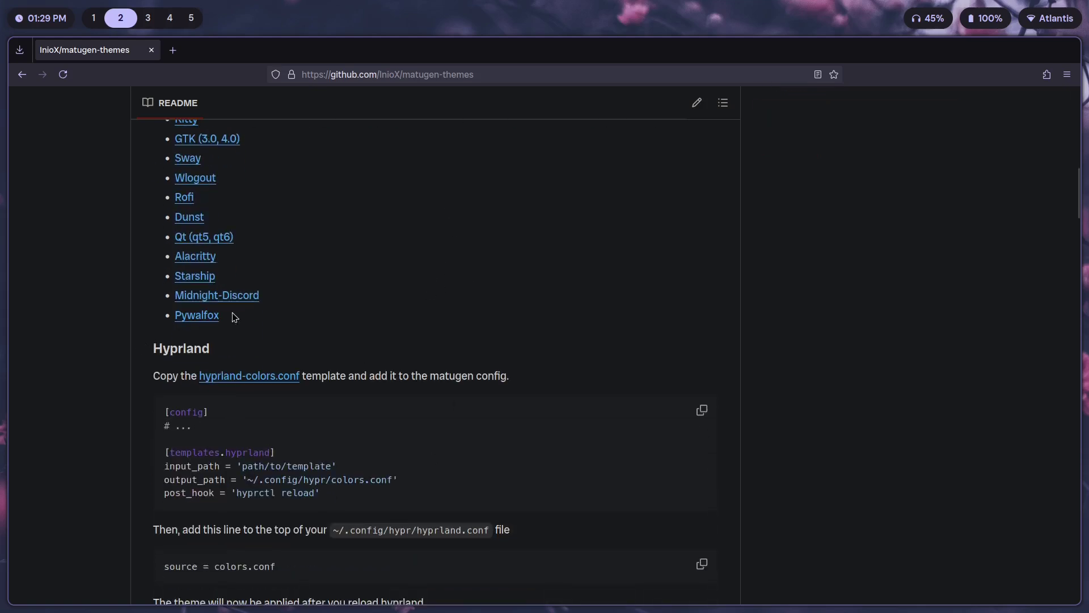
scroll(190, 343, "down", 3)
left_click_drag(162, 187, 325, 209)
left_click(772, 239)
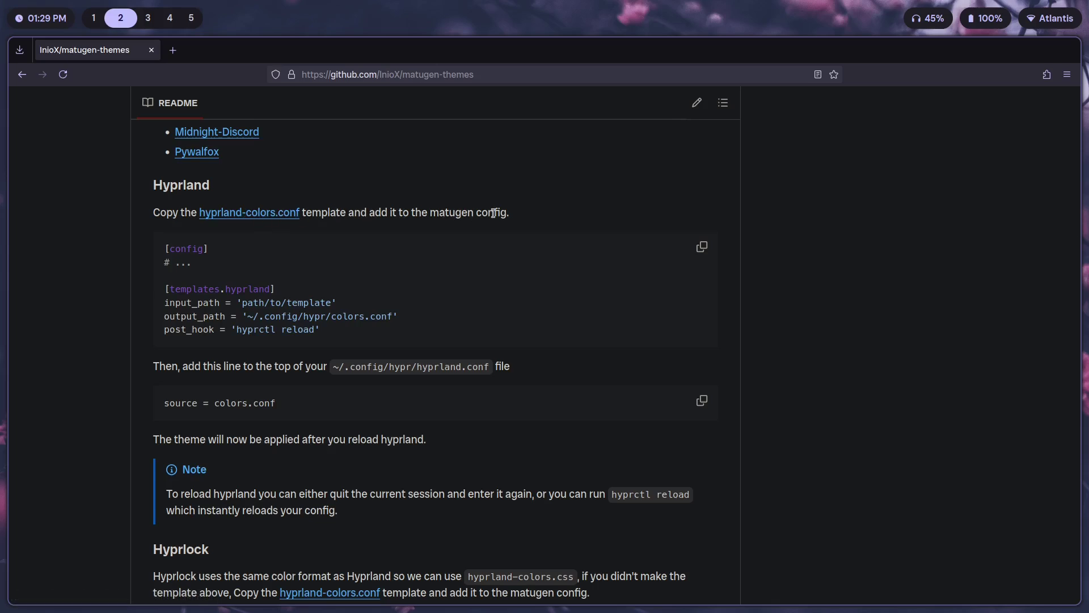
Open templates/hyprland-colors.conf in a new tab to view the four-line template.
right_click(270, 214)
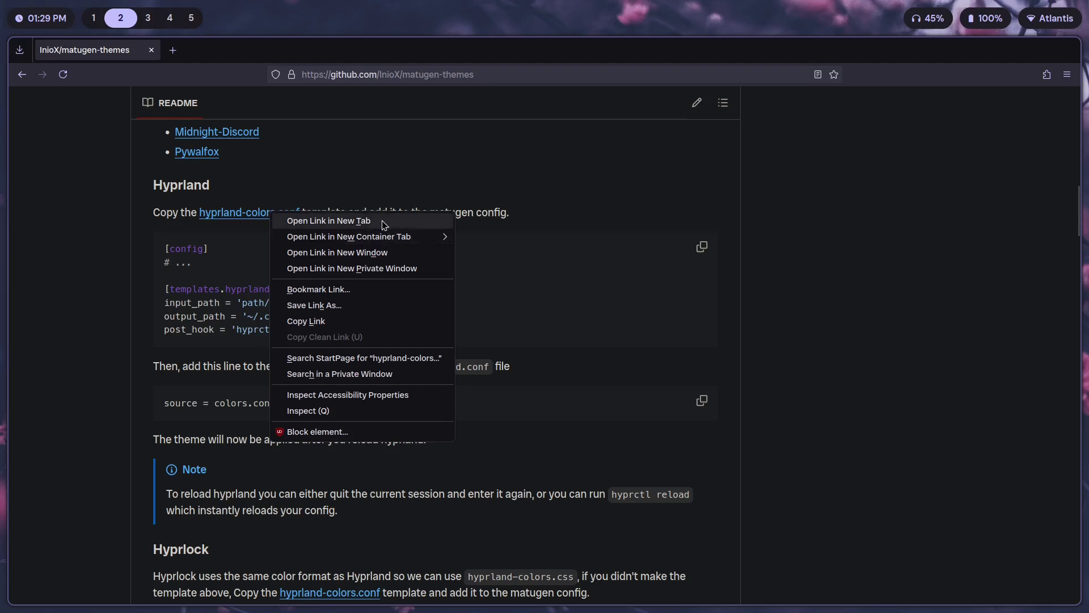
left_click(363, 220)
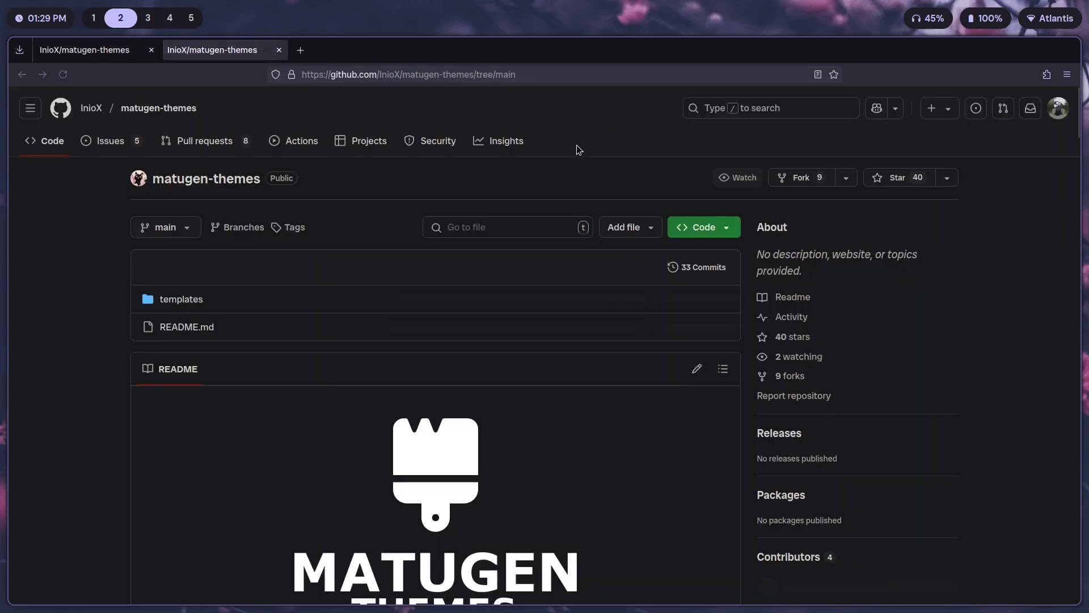
left_click(193, 305)
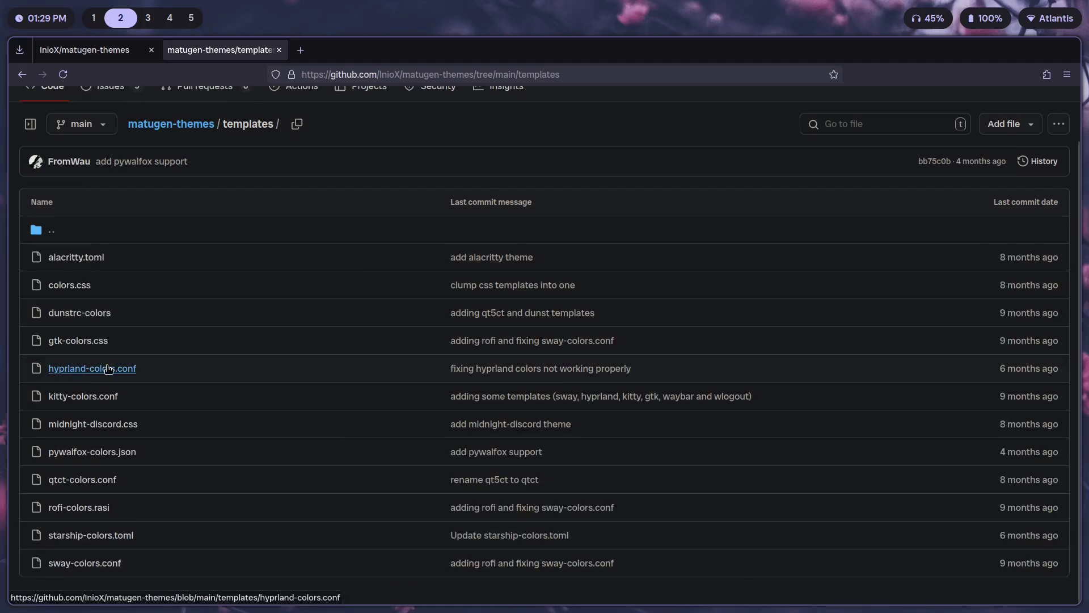
left_click(95, 370)
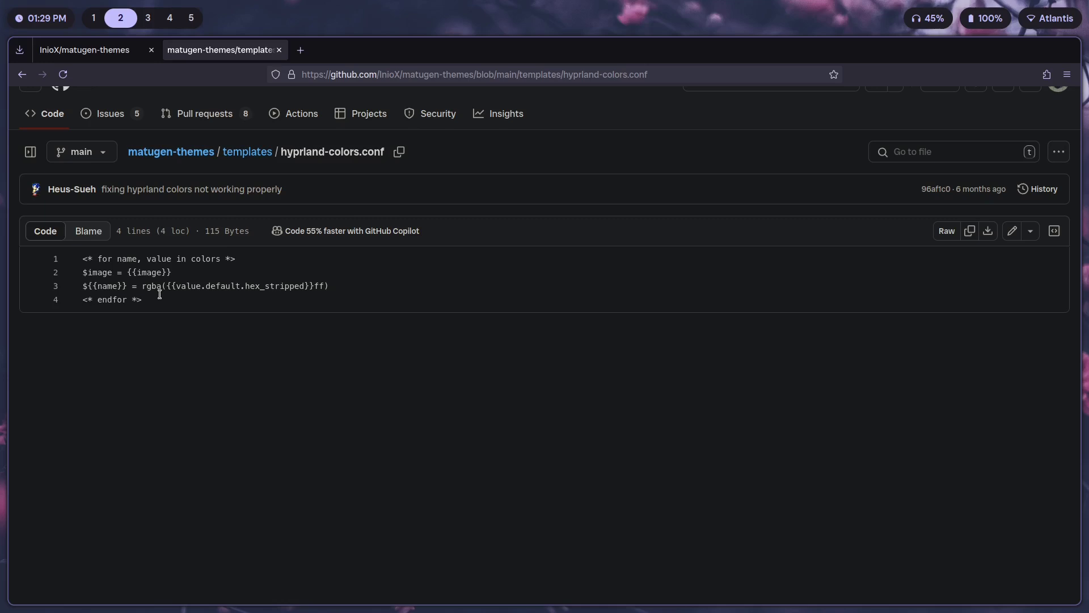
Copy the template, then create .config/matugen and .config/matugen/templates with mkdir.
left_click_drag(149, 300, 82, 260)
key("super+3")
key("super+Return")
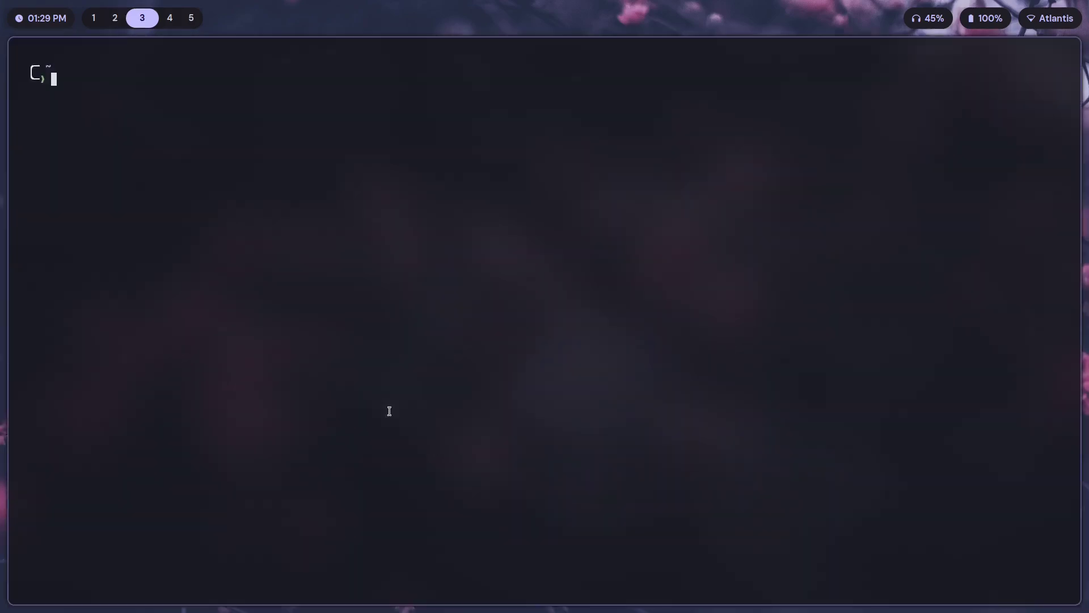
type("mkdir .config/matugen")
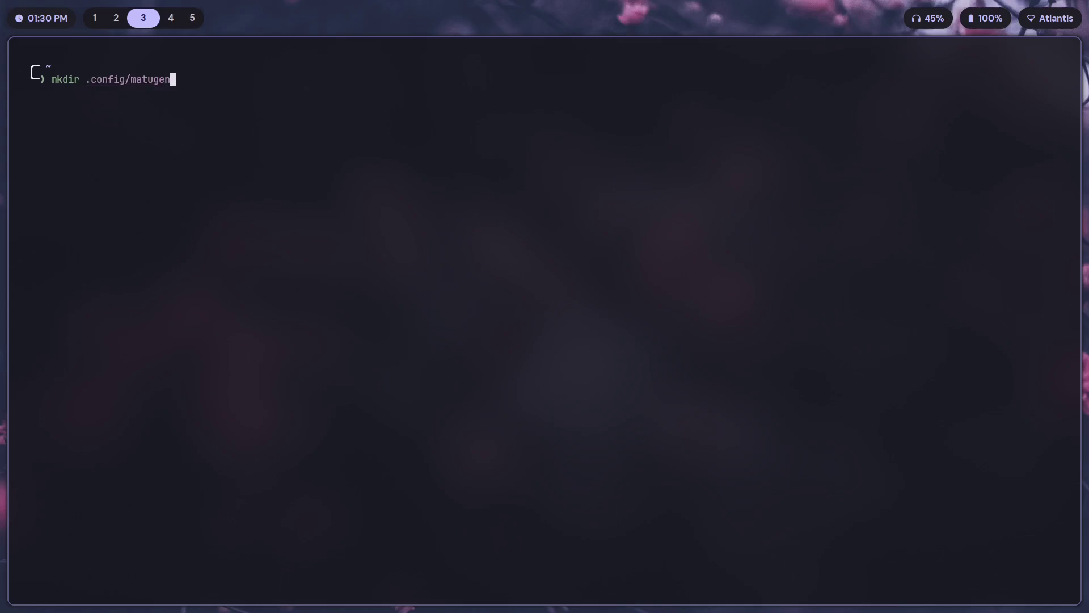
key("ctrl+c")
key("Up")
key("Down")
type("mkdir .config/mat")
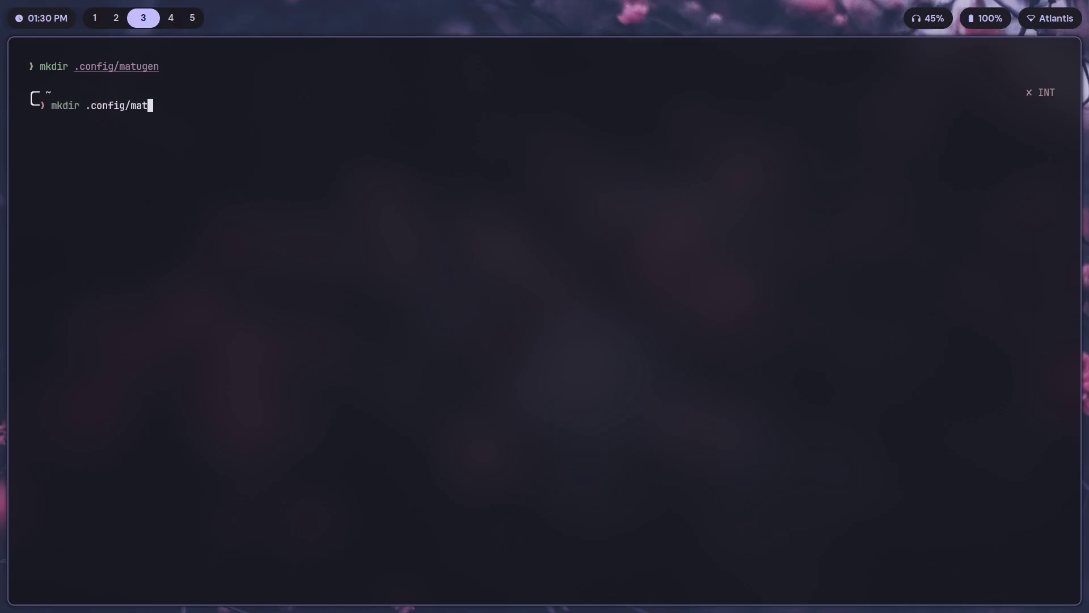
type("ugen/templates")
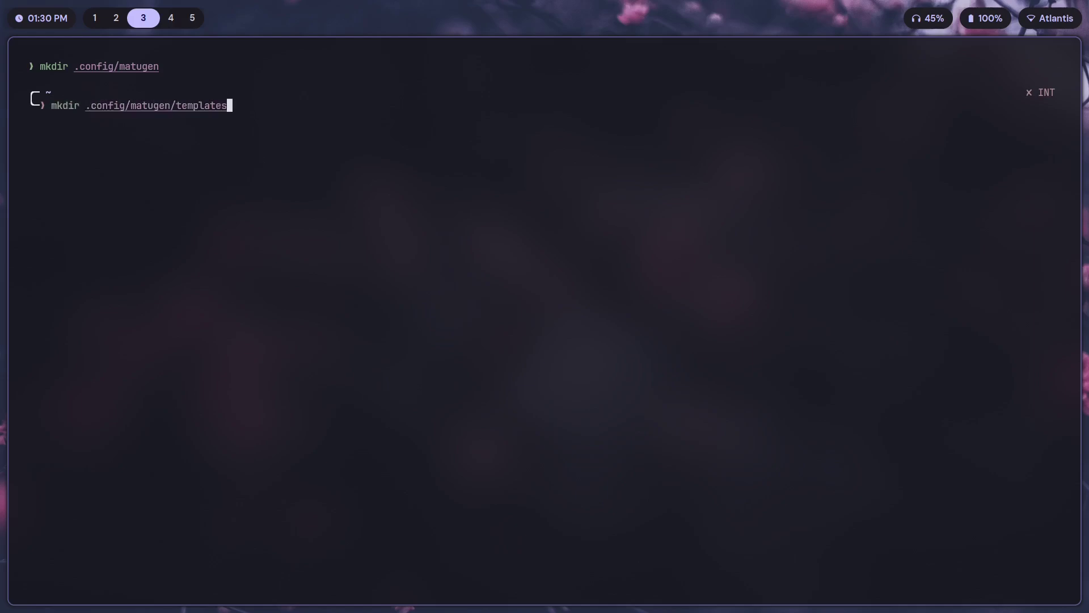
key("Return")
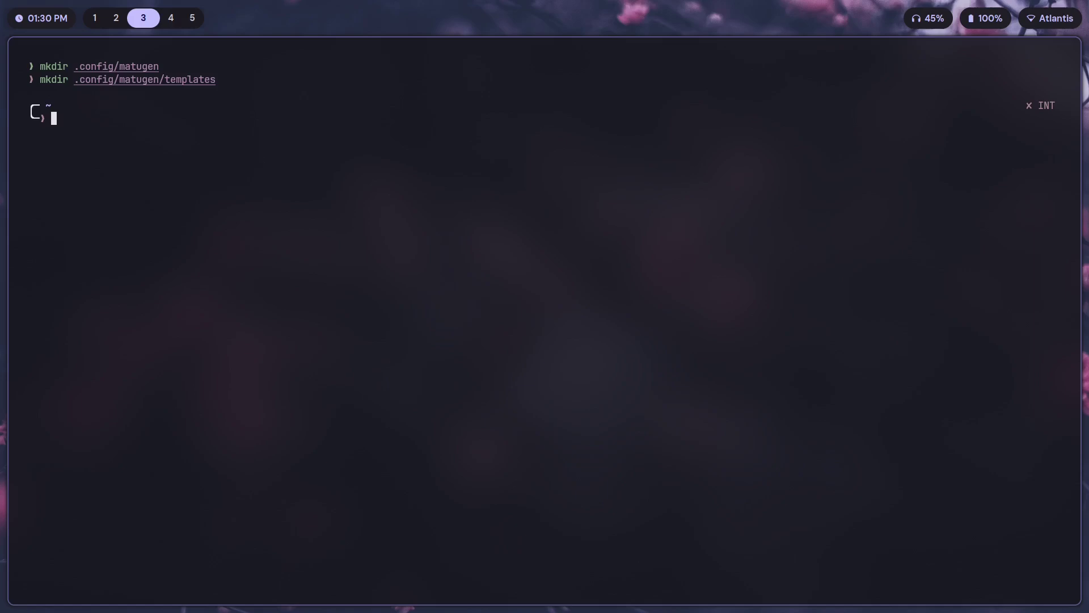
Open .config/matugen/templates/hyprland-colors.conf in Neovim with the four-line template.
type("nvim .")
key("super+2")
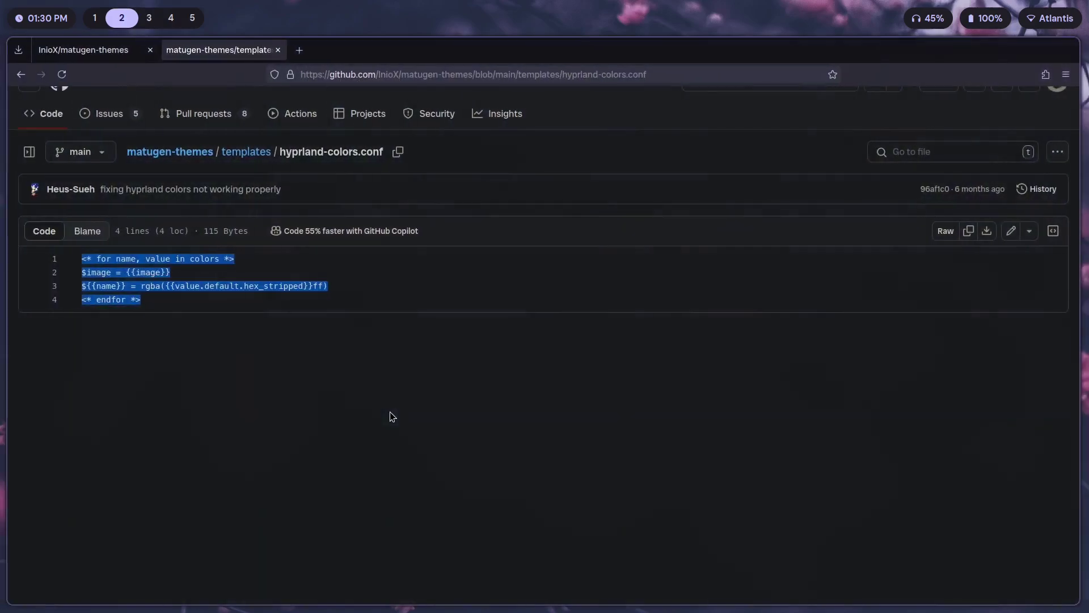
key("super+3")
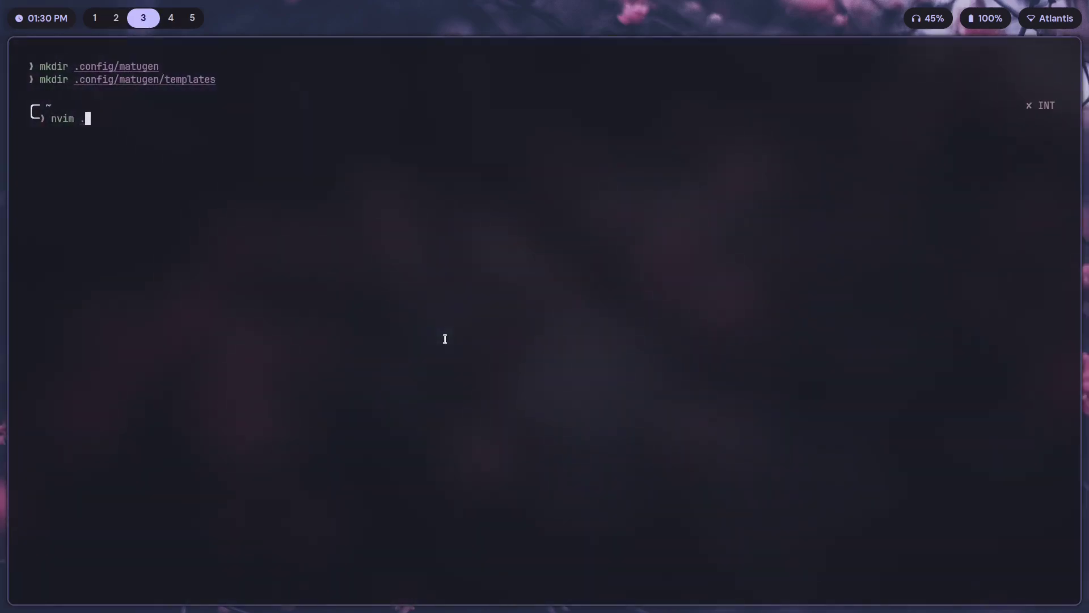
type("config/matugen/templates/hyprland-colors.conf")
key("Return")
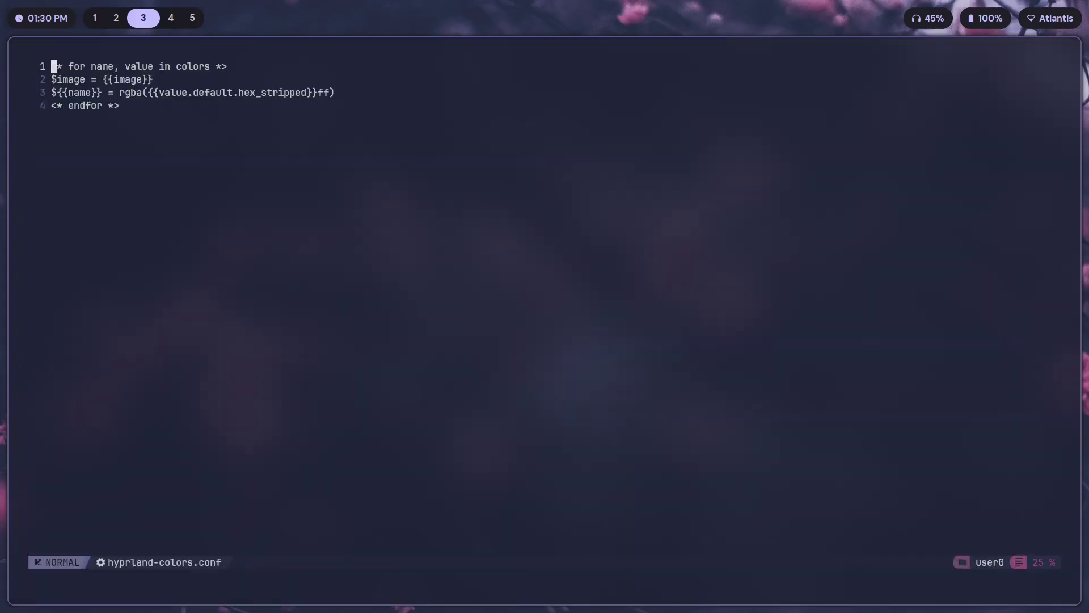
key("super+2")
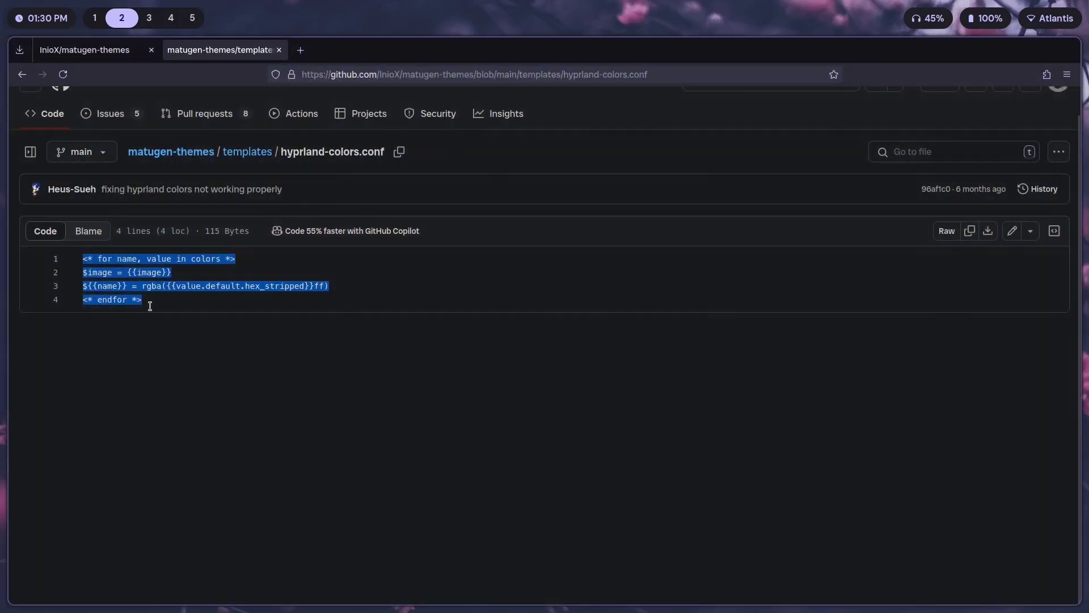
key("super+3")
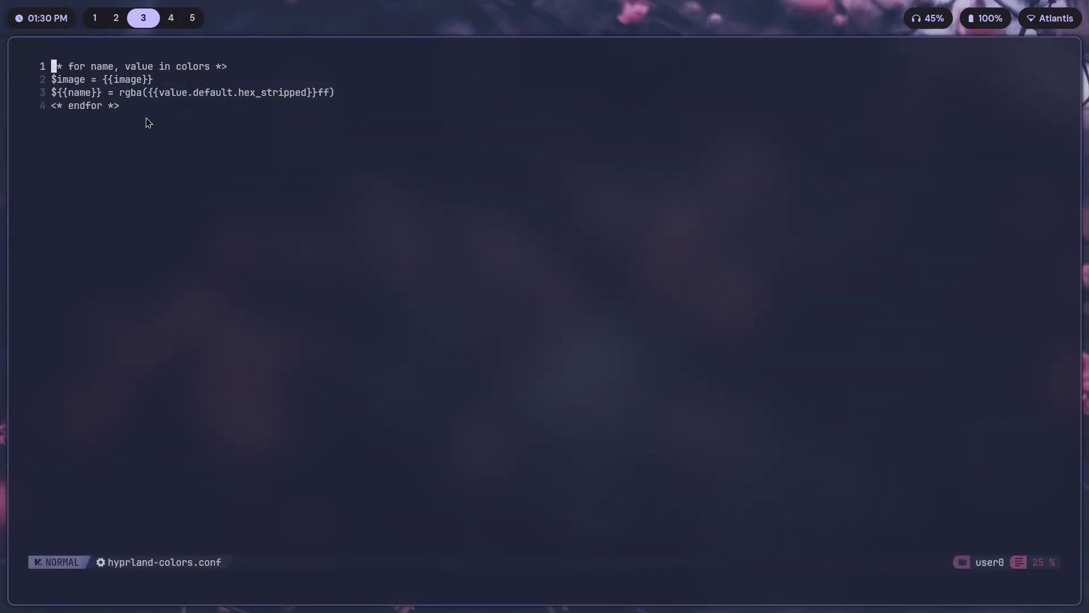
Check the file from bottom to top, then quit Neovim with :q.
key("shift+g")
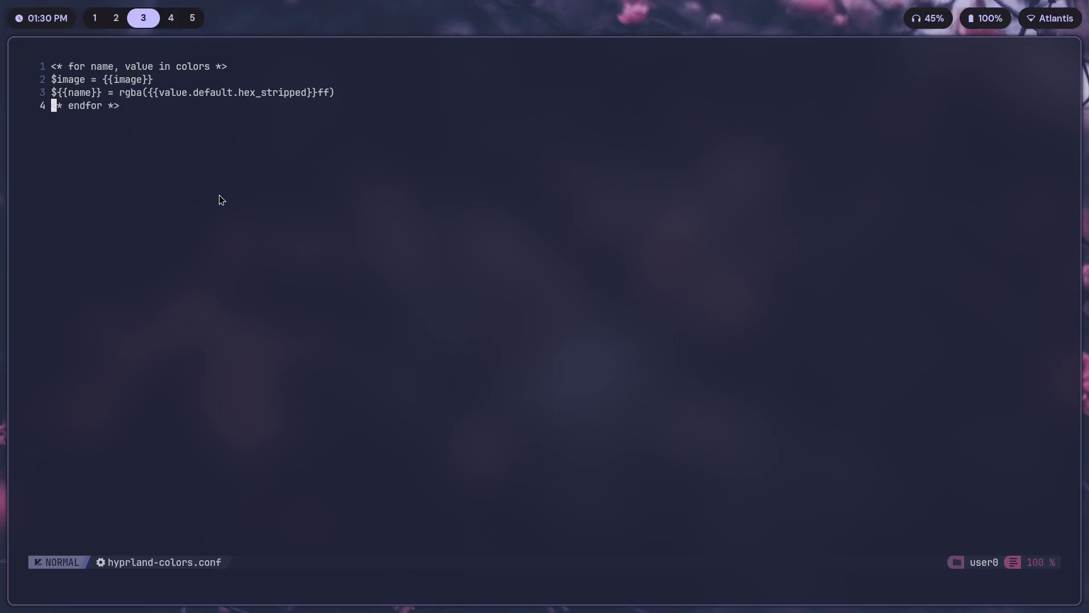
key("g")
key("g")
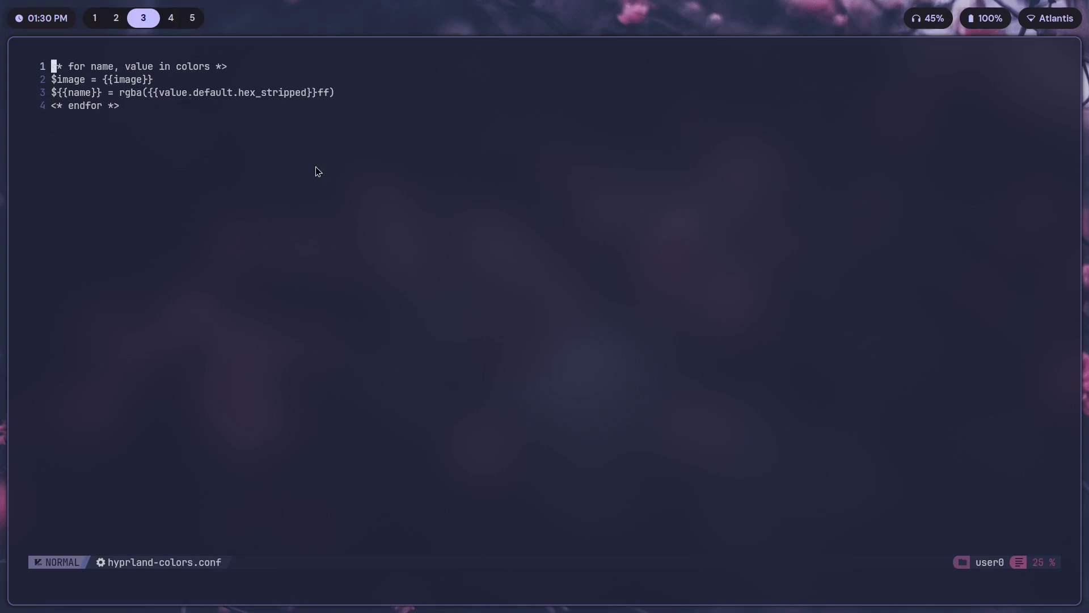
type(":q")
key("Return")
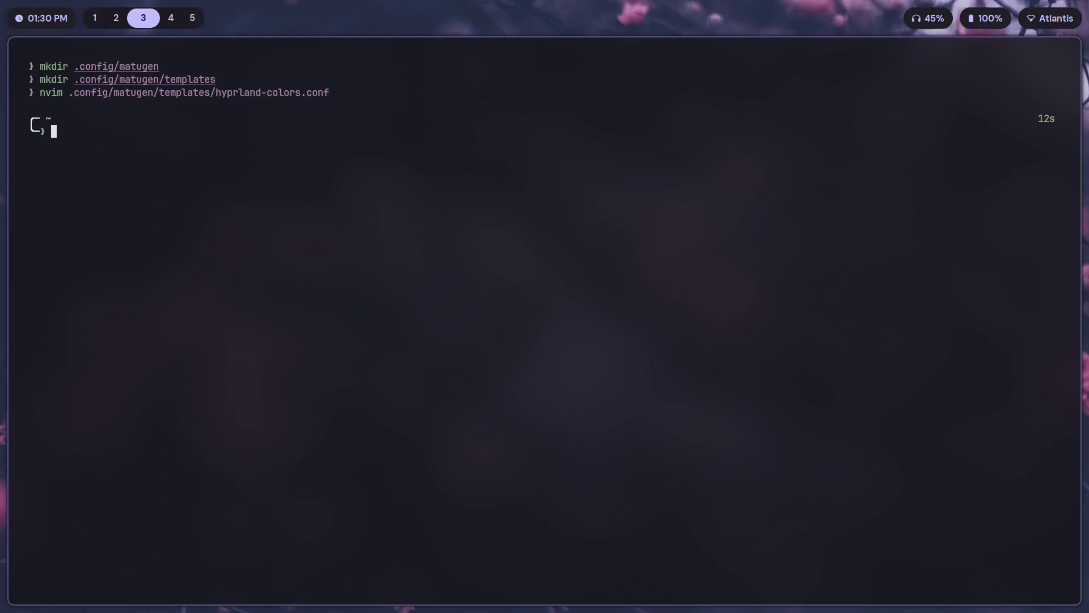
Return to the matugen-themes README tab and review its matugen config instructions for Hyprland.
key("super+4")
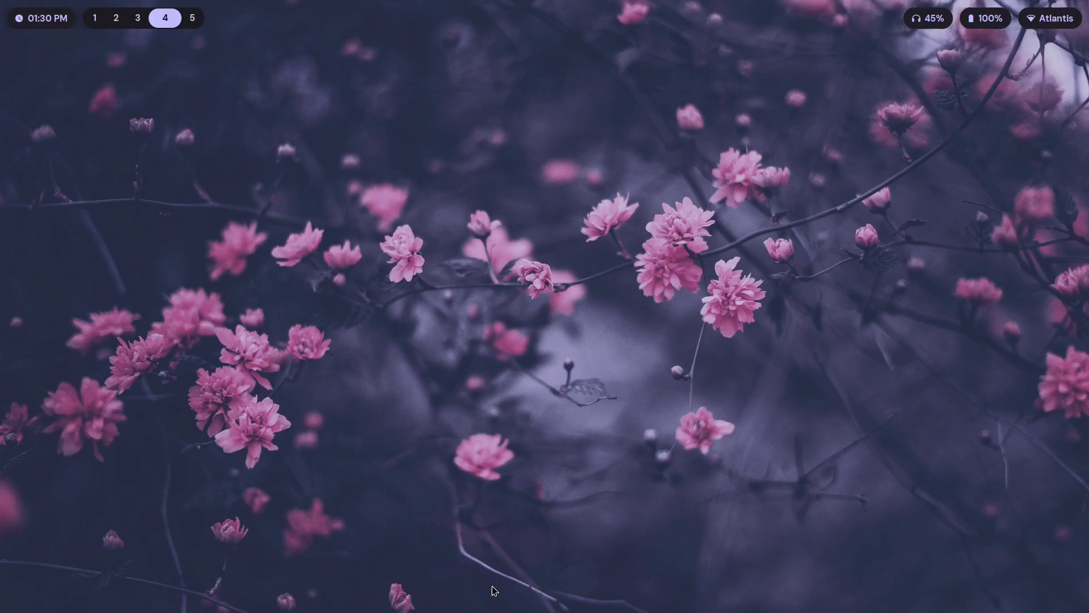
key("super+3")
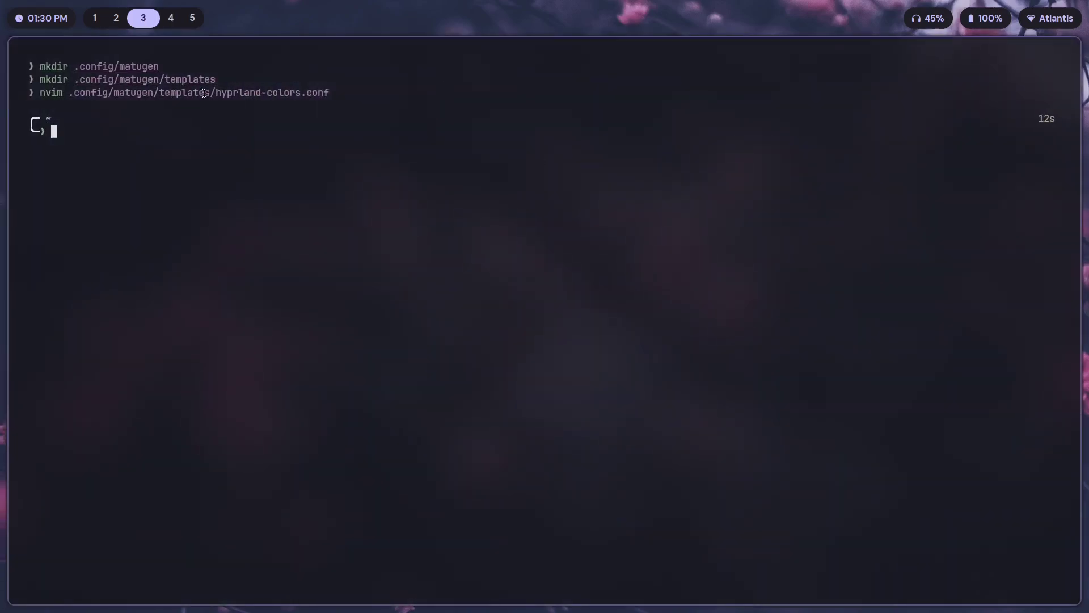
left_click_drag(206, 92, 343, 92)
left_click(343, 92)
key("super+2")
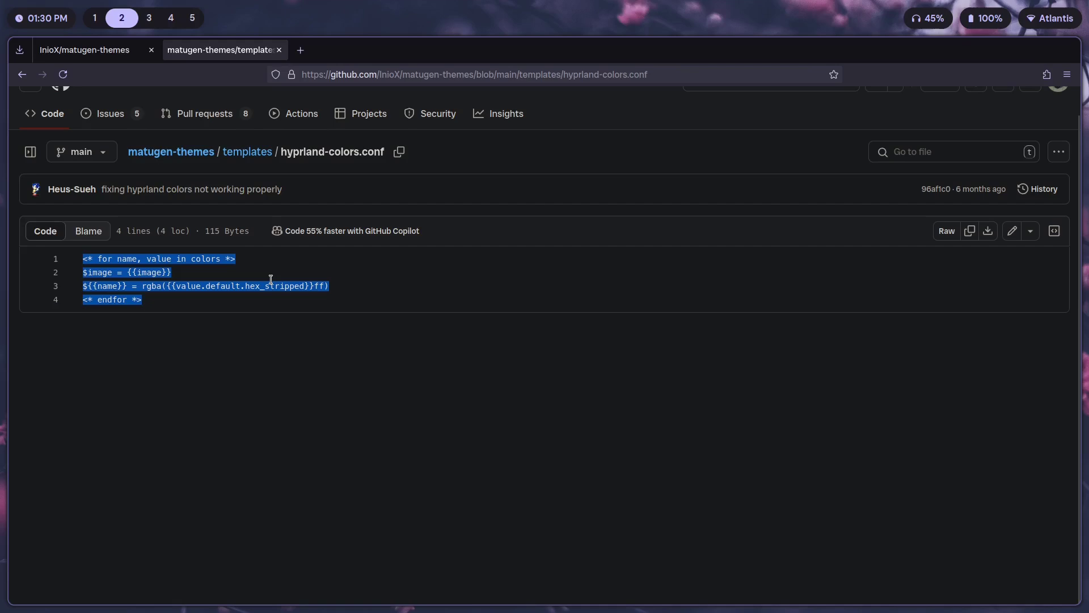
left_click(303, 311)
left_click(102, 51)
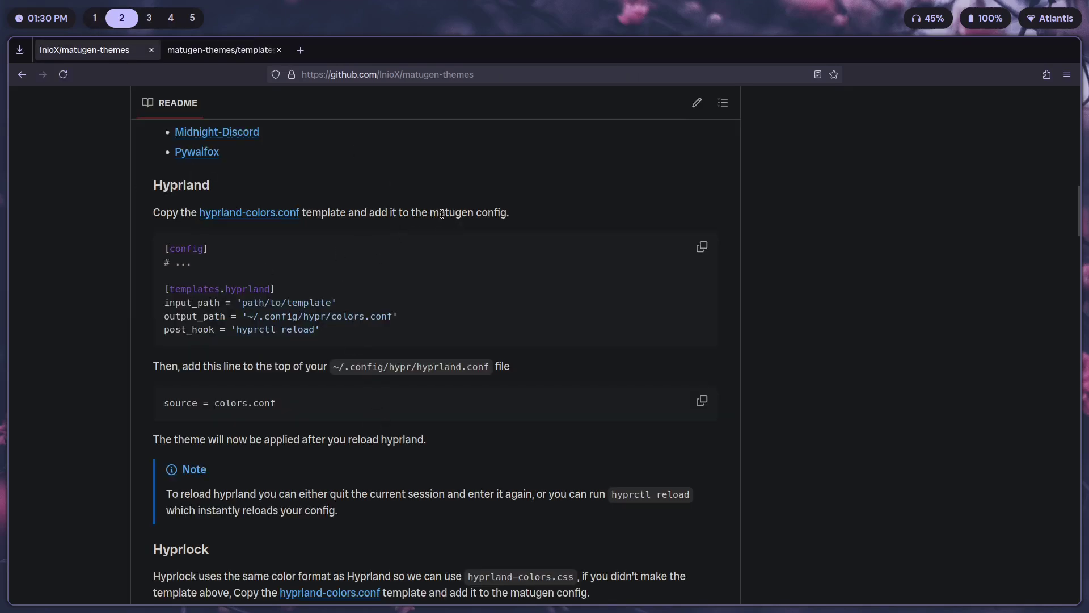
left_click_drag(431, 214, 508, 209)
left_click(355, 312)
Open .config/matugen/config.toml in Neovim and look over its template entries.
left_click_drag(324, 331, 165, 289)
left_click(349, 301)
key("super+3")
type("nvim .conf")
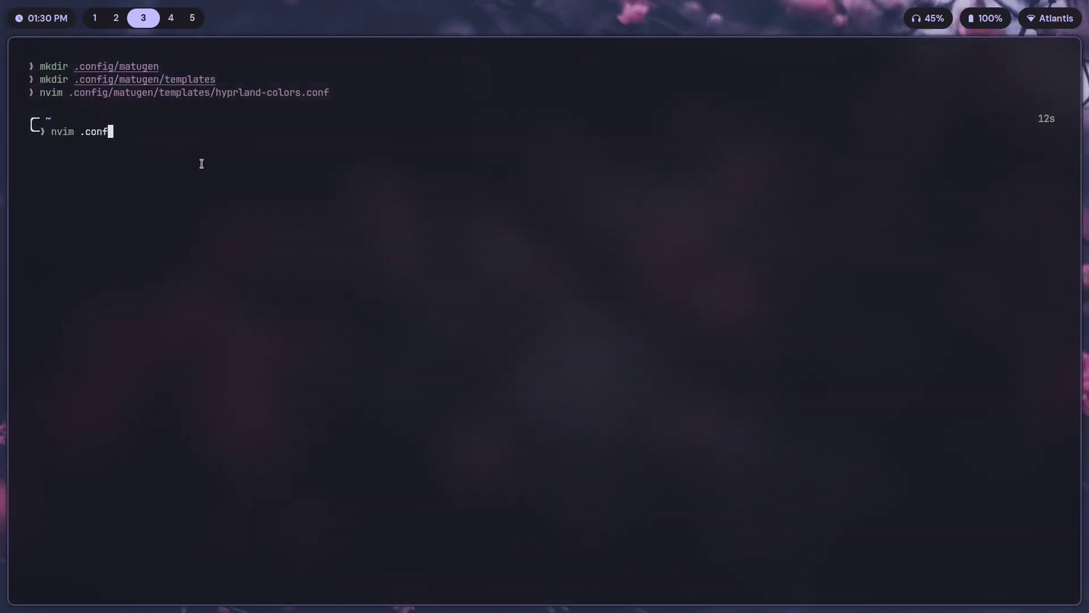
type("ig/matugen/confi")
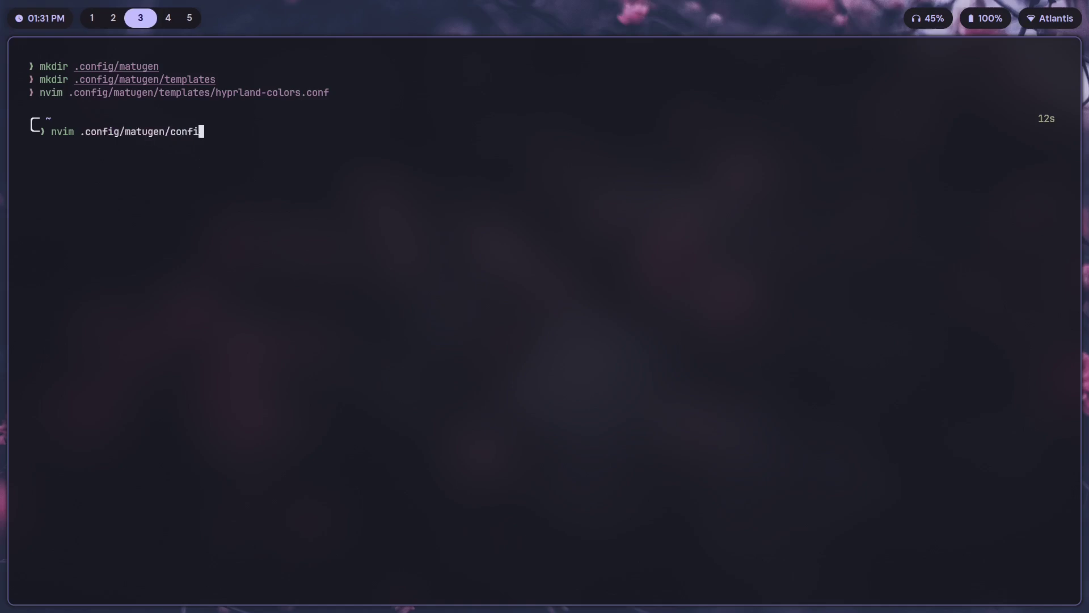
type("g.toml")
key("Return")
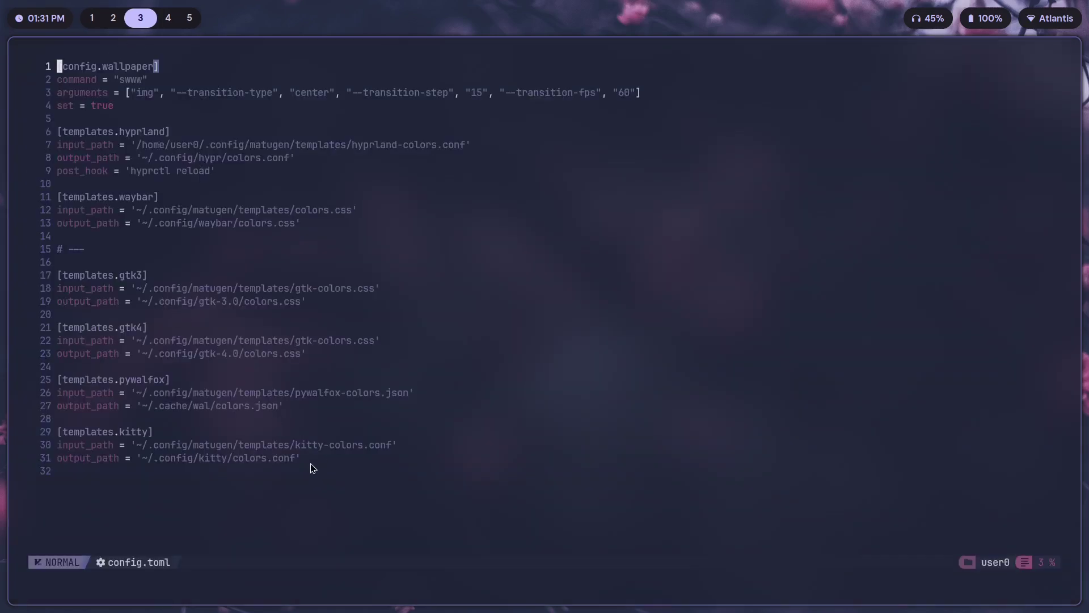
left_click_drag(311, 464, 62, 275)
left_click(221, 363)
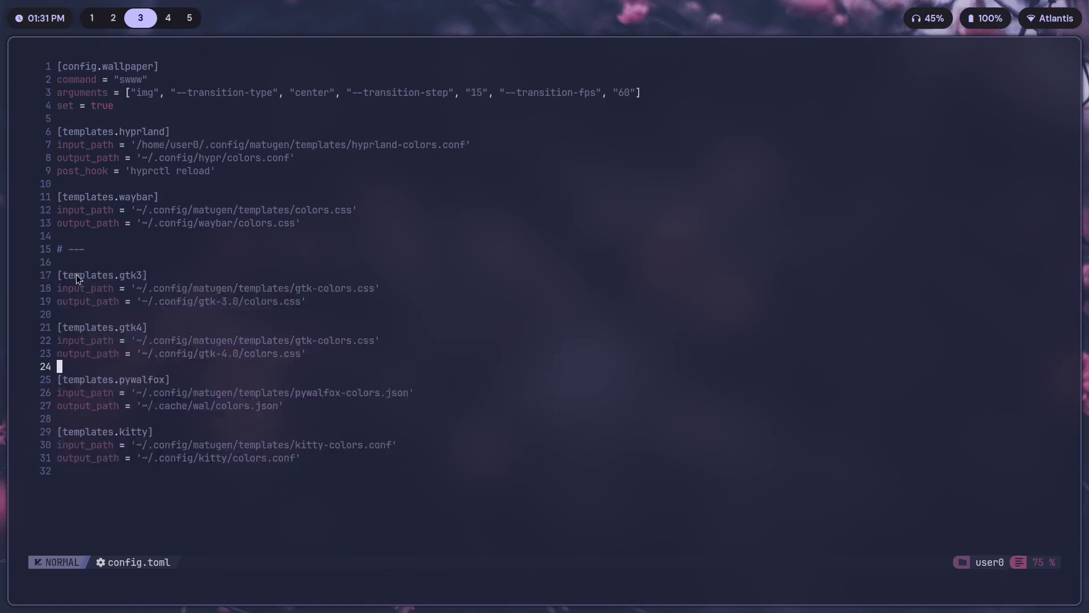
double_click(120, 380)
left_click(192, 405)
Run neofetch in a temporary side terminal, then return to config.toml's later template lines.
key("super+2")
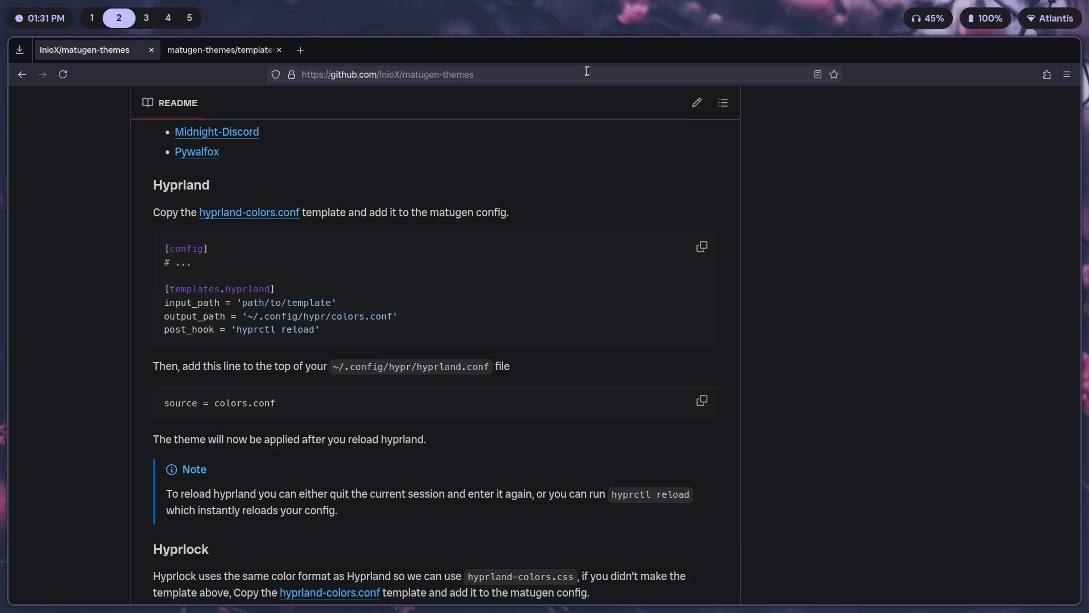
key("super+3")
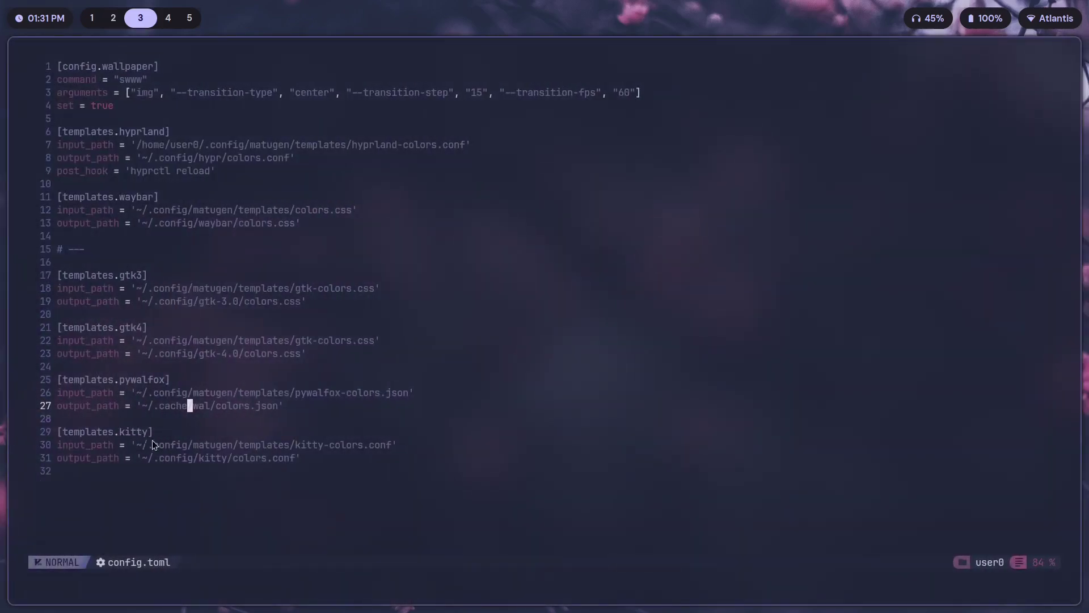
key("super+Return")
type("neofetch")
key("Return")
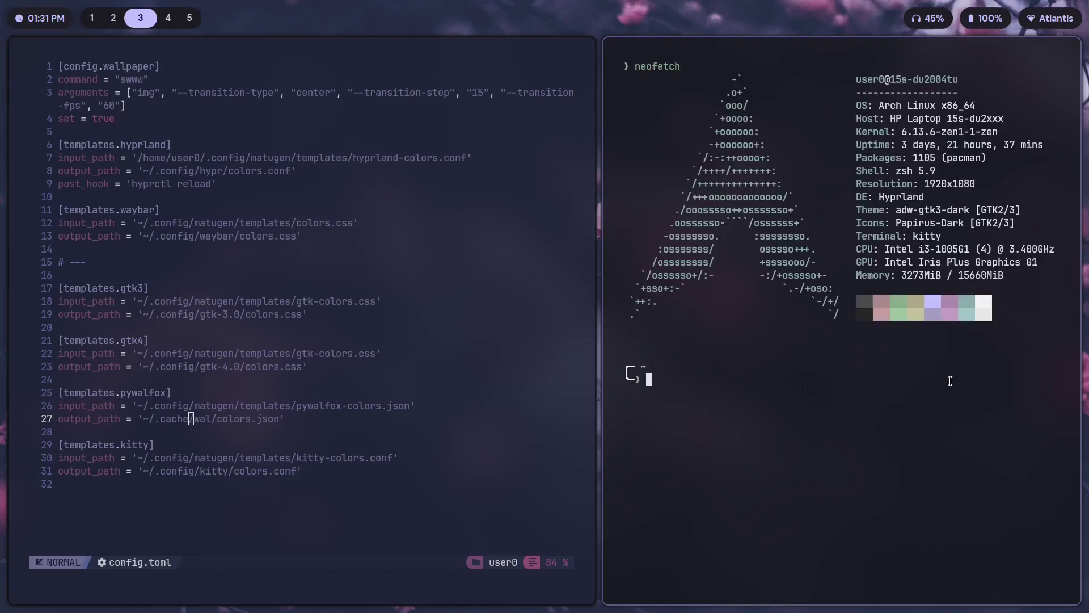
left_click_drag(991, 321, 858, 302)
left_click(886, 344)
key("super+q")
left_click_drag(337, 462, 54, 278)
left_click(344, 435)
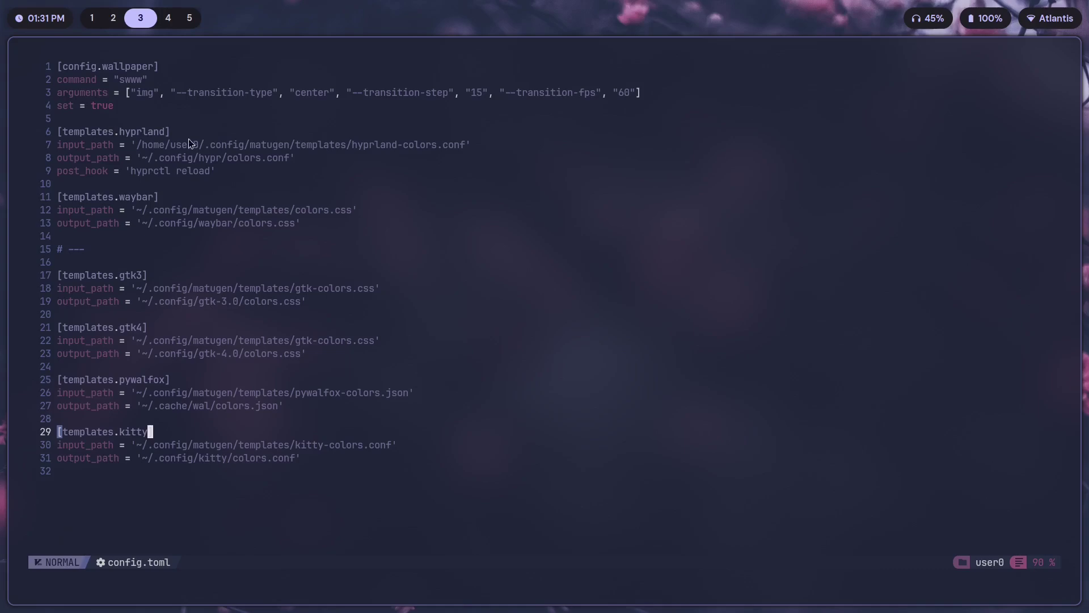
Replace config.toml lines 6–9 with the README's [templates.hyprland] sample block.
key("super+2")
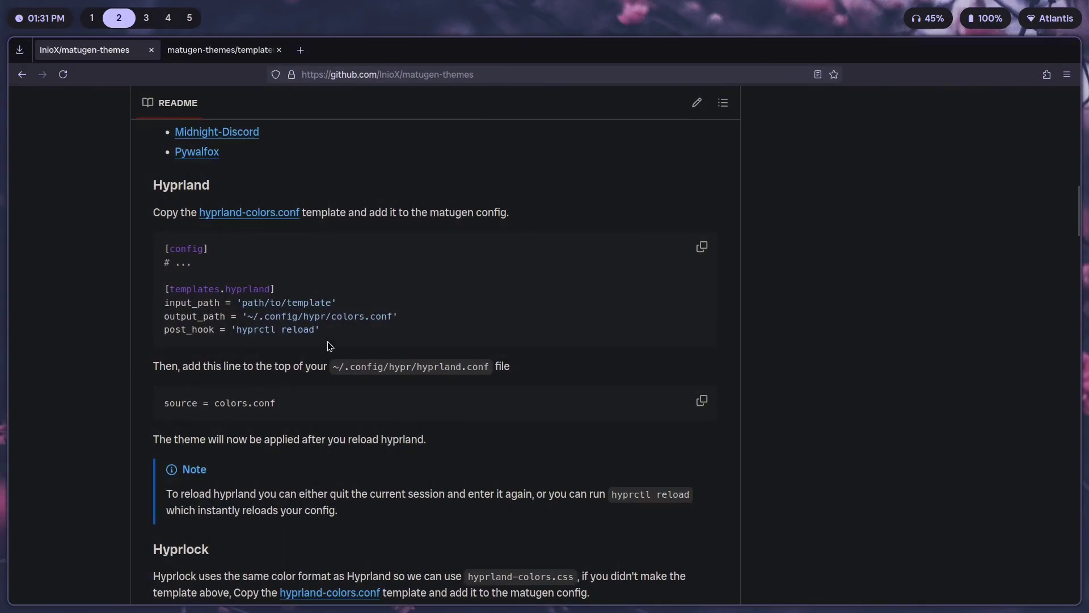
left_click_drag(321, 330, 156, 294)
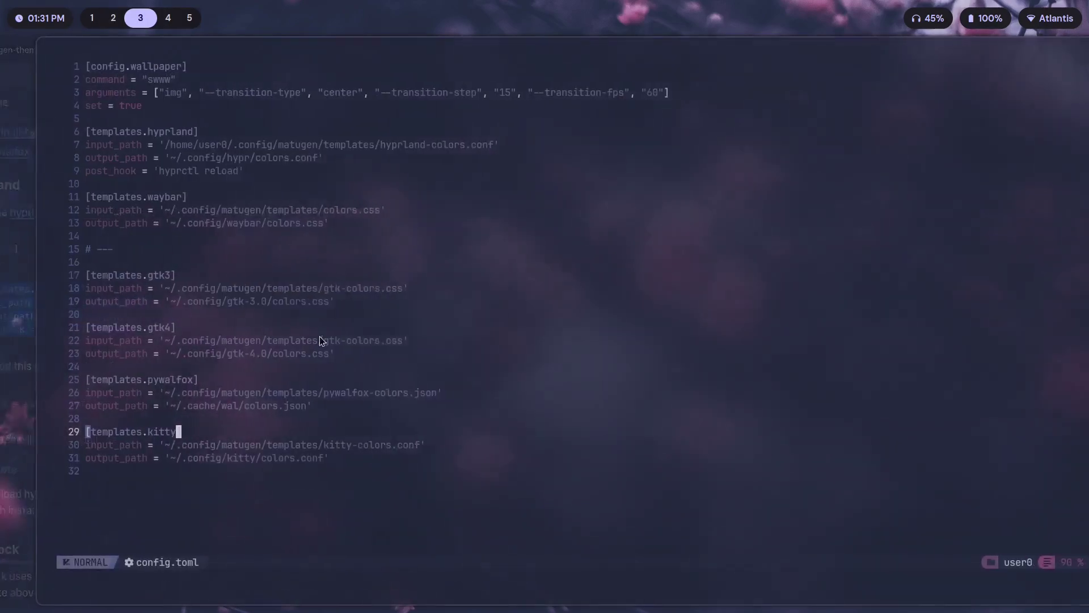
key("super+3")
left_click_drag(216, 170, 56, 131)
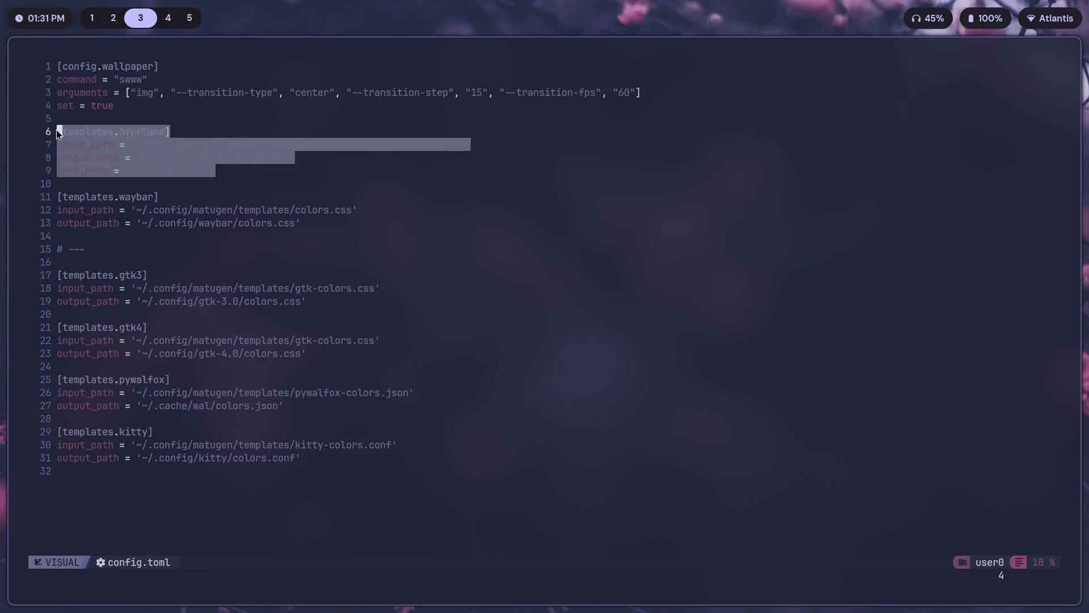
left_click(363, 201)
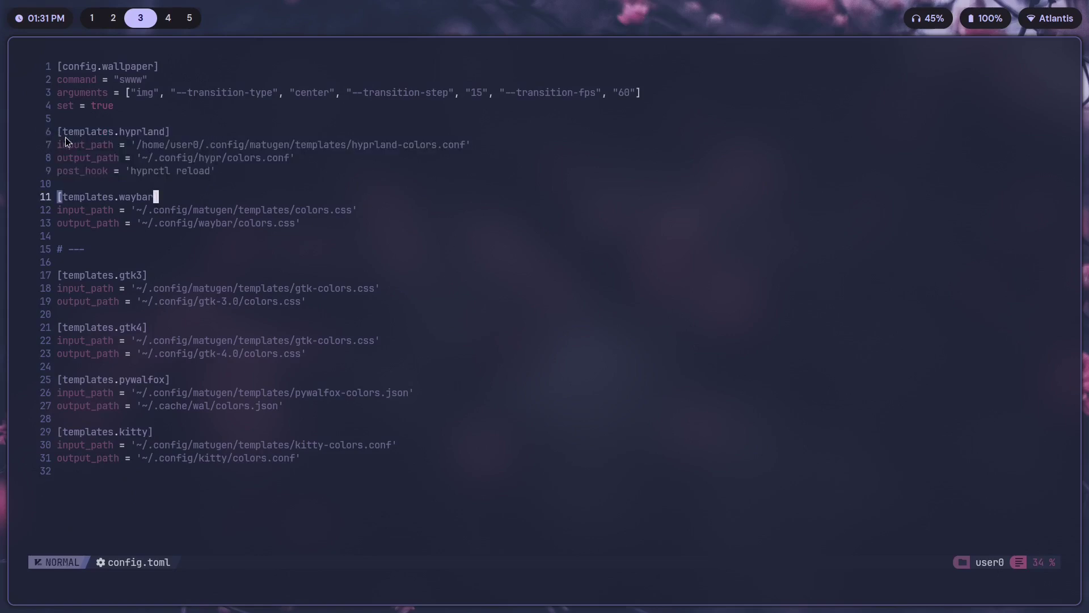
left_click_drag(216, 169, 55, 138)
key("y")
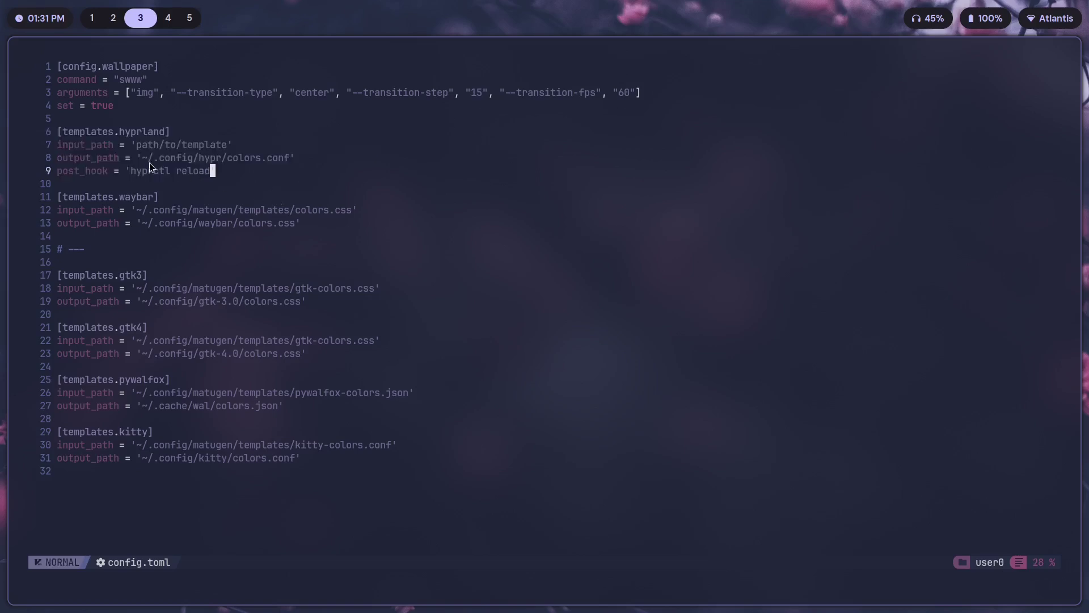
Move through the pasted block's 'path/to/template' input_path, then view the hyprland-colors.conf page.
key("k")
key("k")
key("k")
key("j")
key("j")
key("k")
key("l")
key("j")
key("j")
key("super+2")
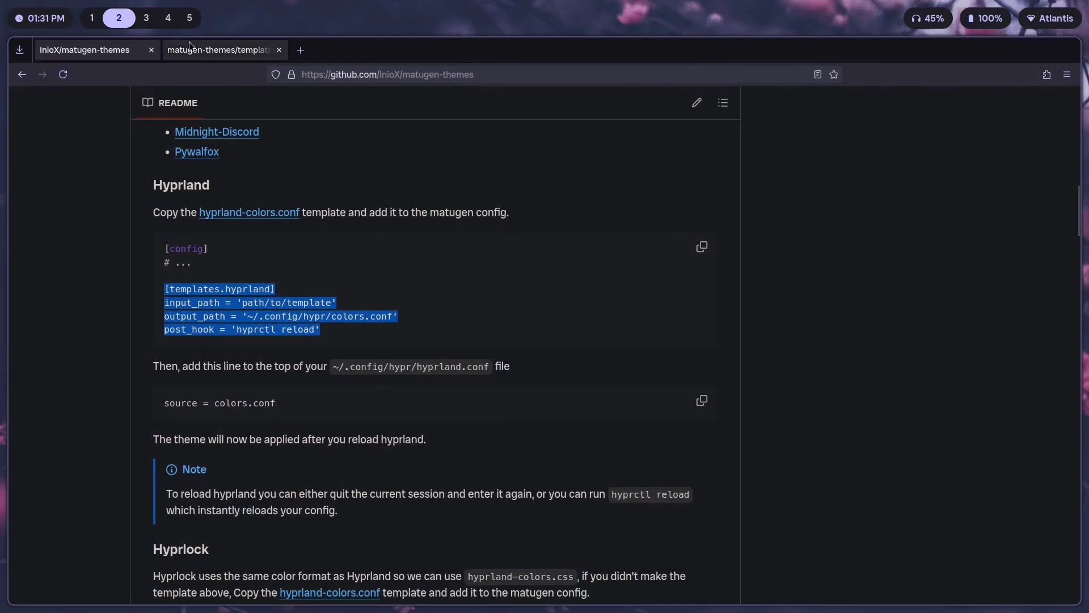
key("ctrl+Tab")
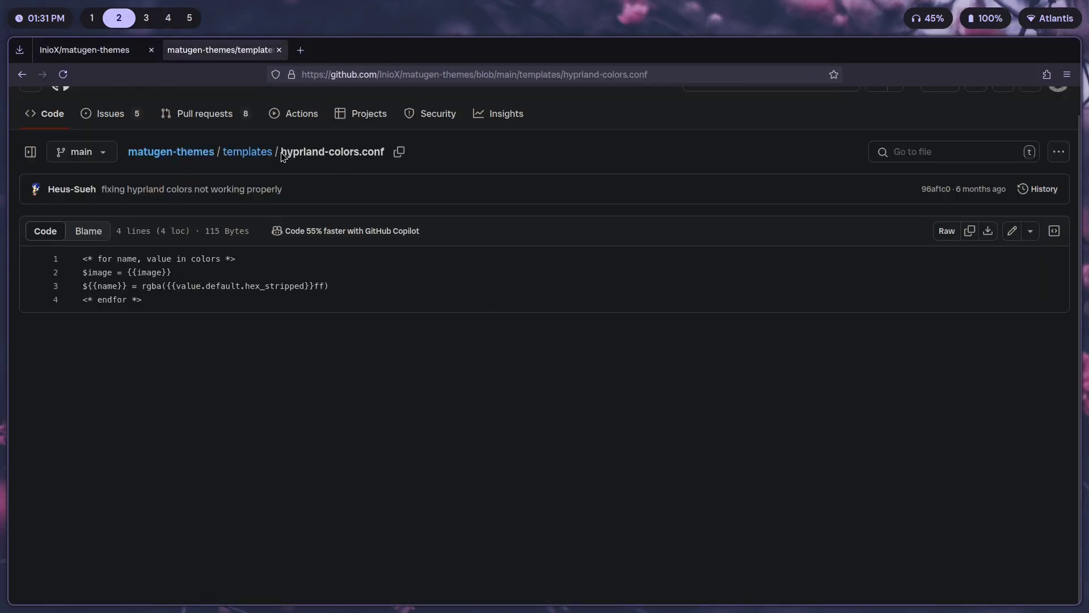
Set the hyprland input_path to '/home/user0/.config/matugen/templates/hyprland-colors.conf' in config.toml.
left_click_drag(281, 152, 383, 151)
left_click(615, 278)
key("super+3")
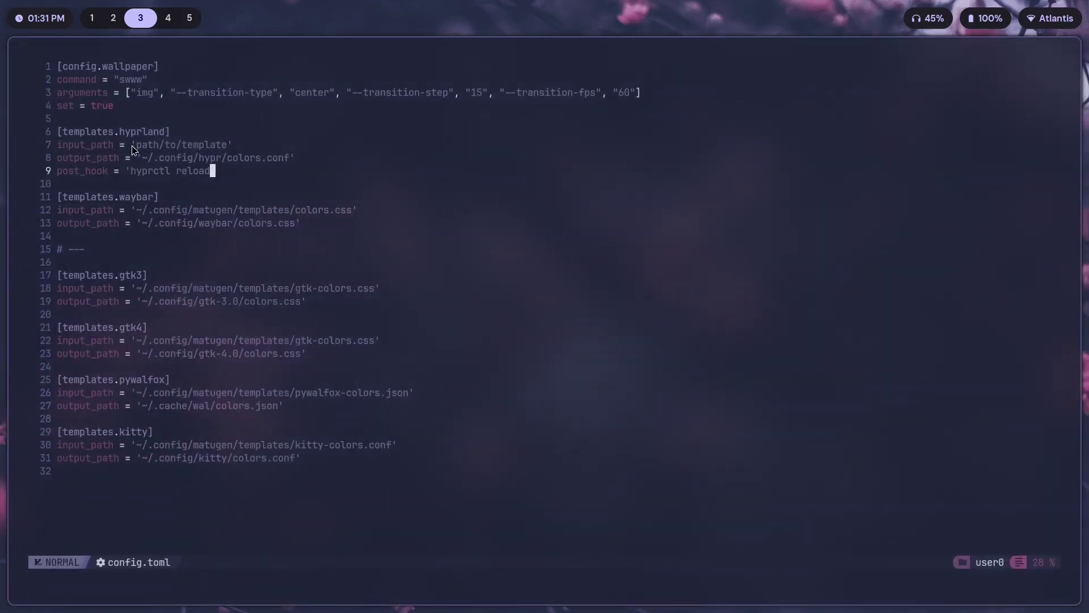
left_click_drag(137, 146, 230, 150)
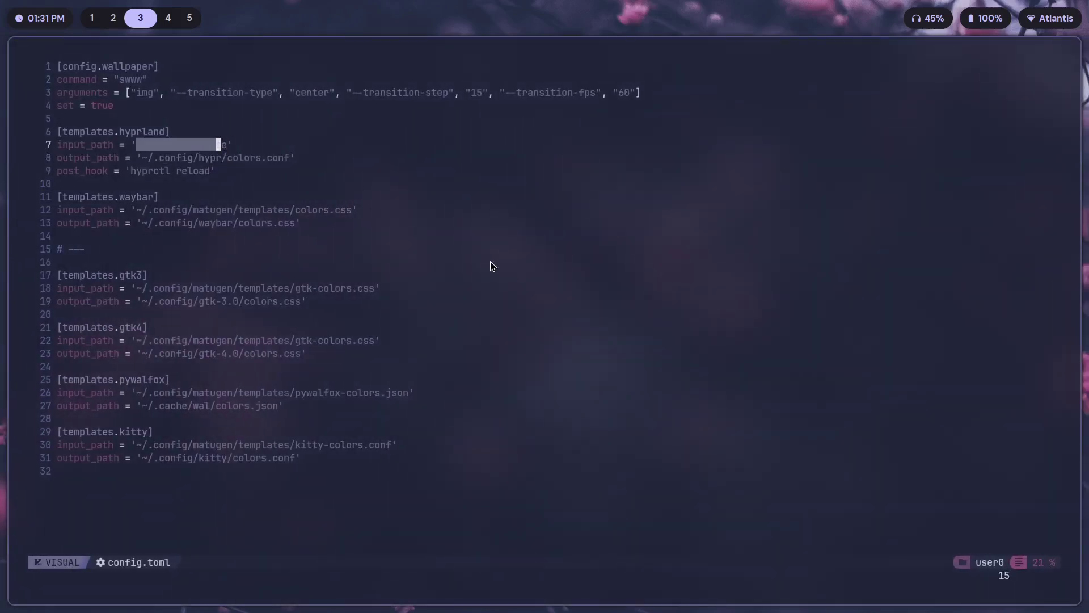
key("d")
key("D")
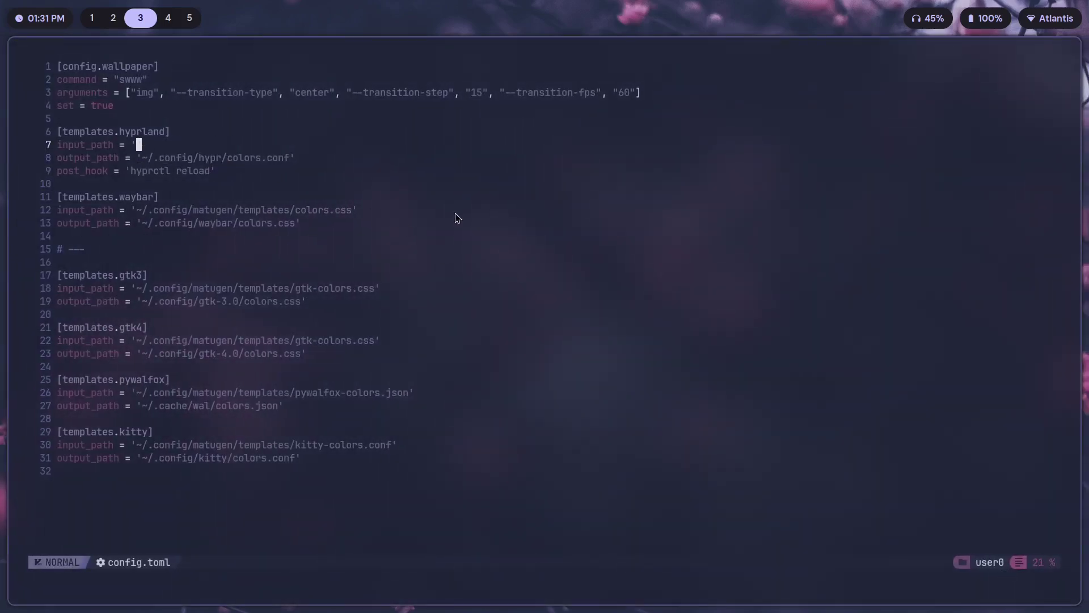
type("ath = '/home/user0/")
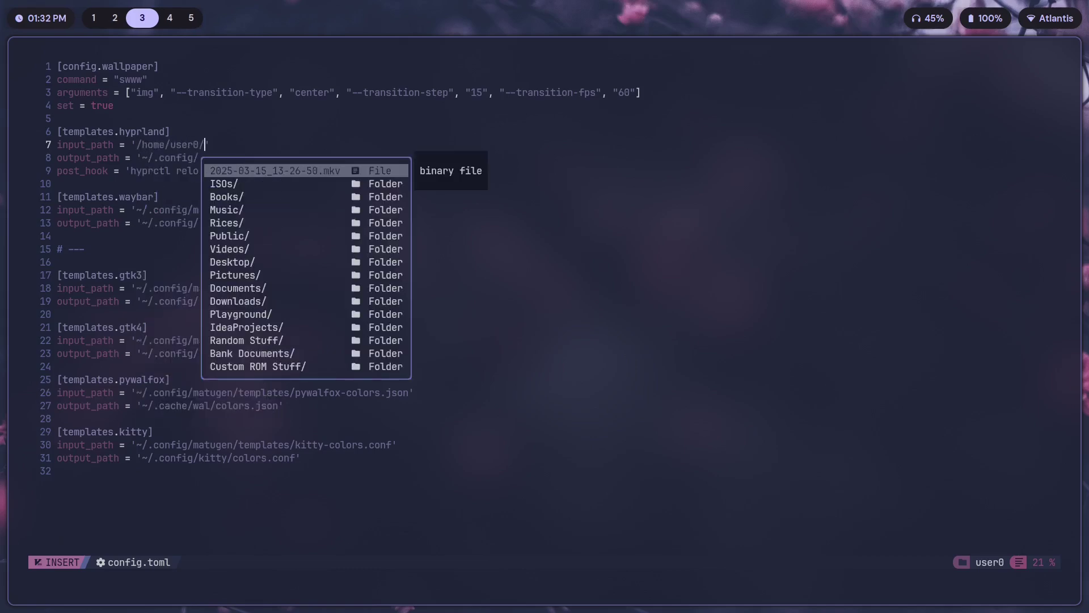
key("ctrl+e")
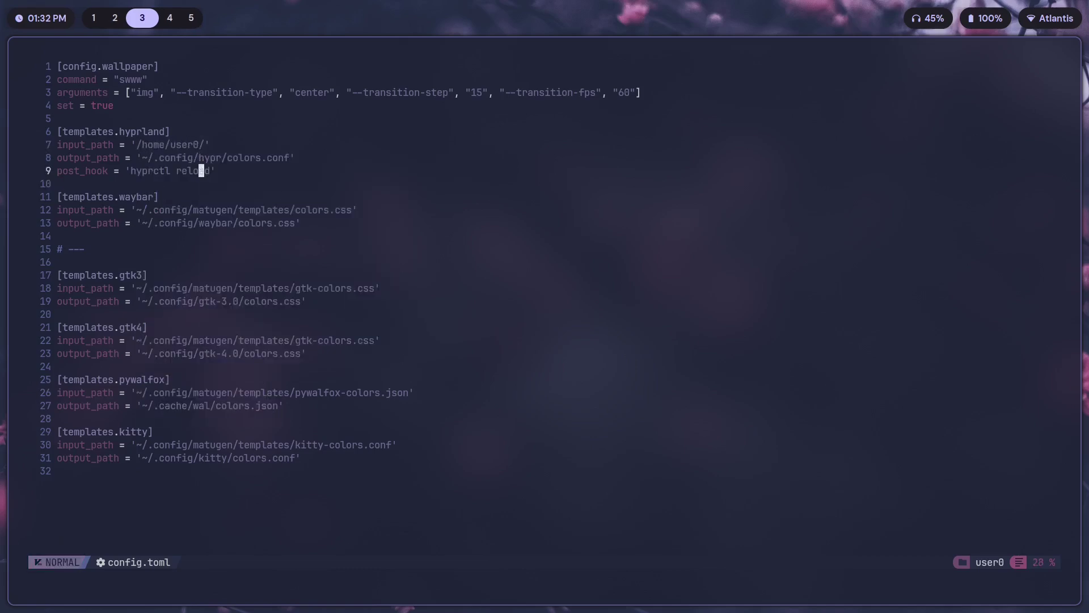
key("super+Return")
type(".config/matugen/templates/hyprland-colors.conf")
key("Escape")
key("j")
key("j")
key("j")
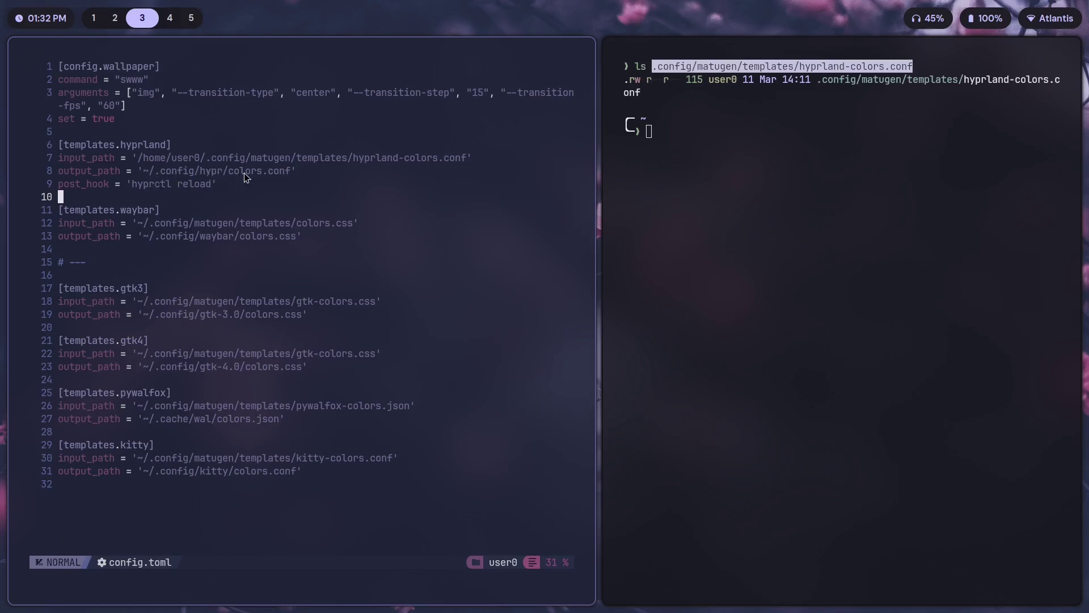
List the contents of .config/hypr in the terminal, noting colors.conf and gamemode.sh.
left_click(880, 242)
type("ls .c")
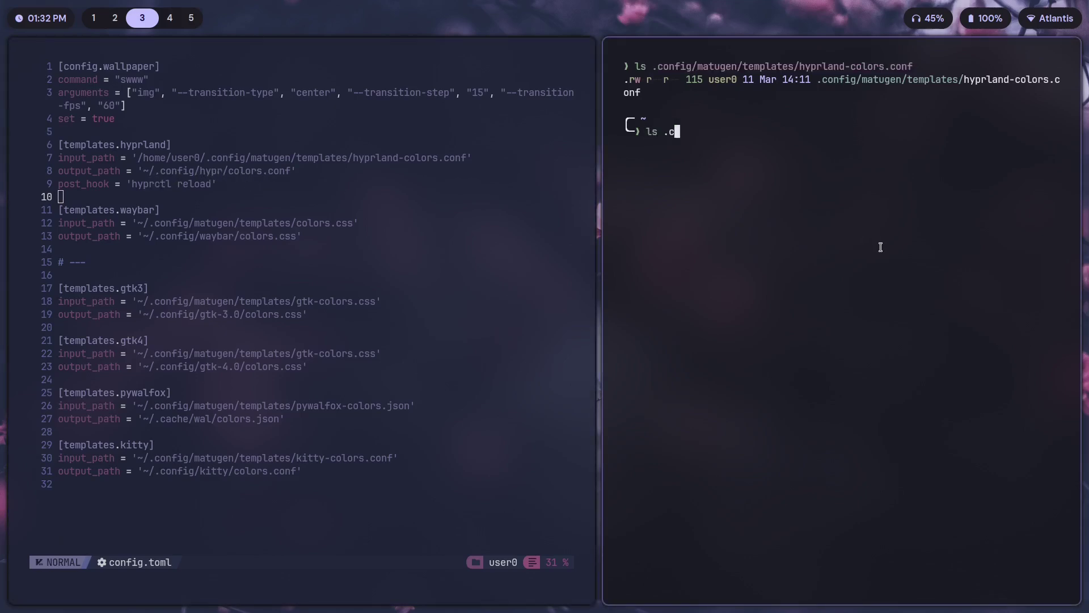
key("BackSpace")
type("config/hypr")
key("Return")
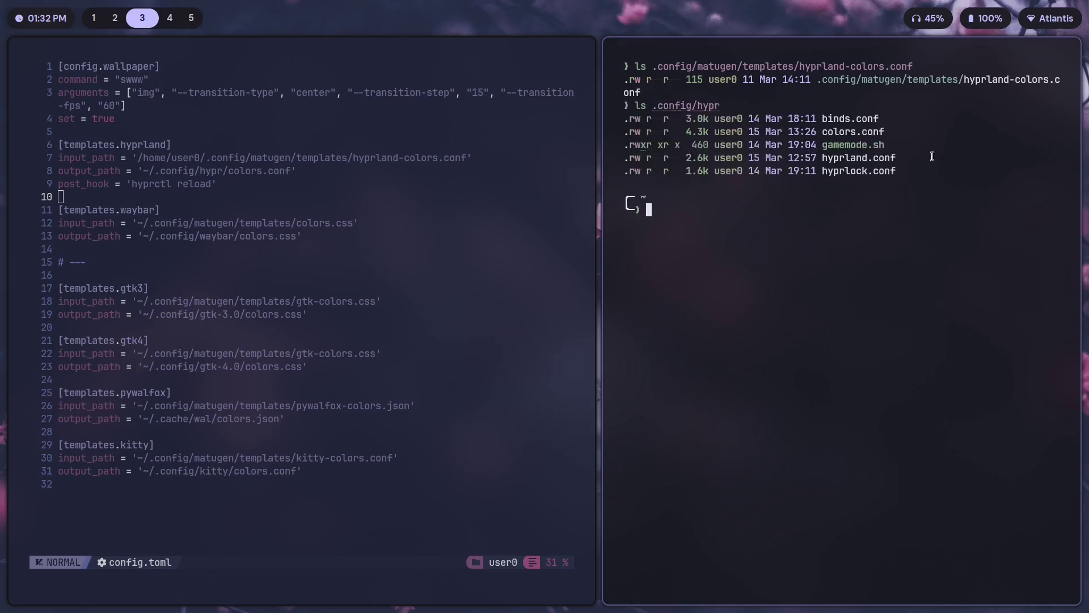
double_click(854, 133)
left_click(890, 200)
left_click_drag(824, 145, 886, 146)
left_click(1035, 244)
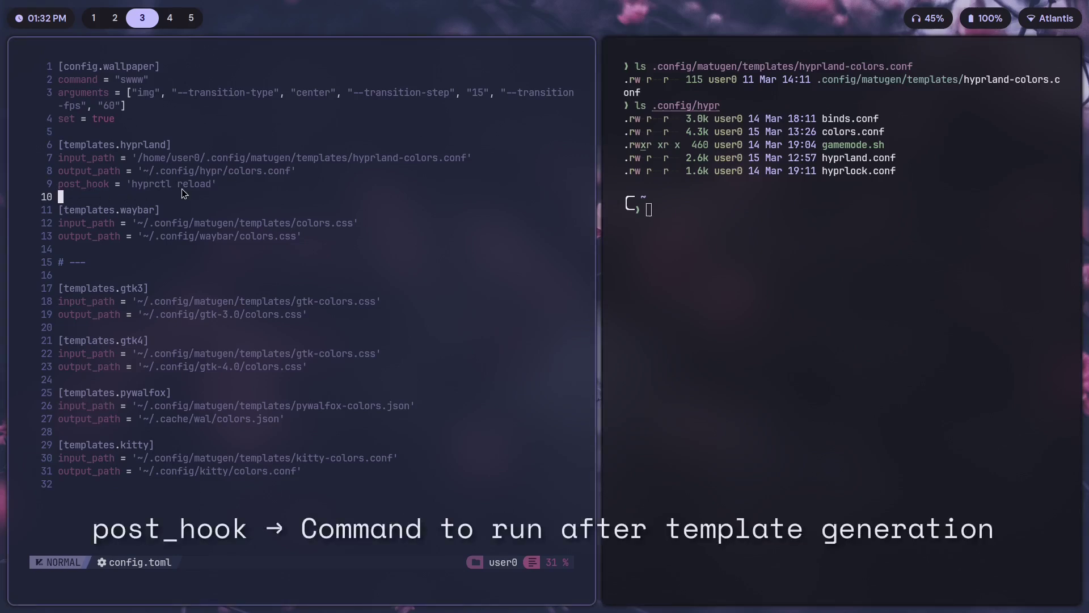
Add a trial pre_hook line to the Hyprland template, delete it, then enter nvim .config/hypr/colors.conf.
type("kkjkop")
type("re_hook ")
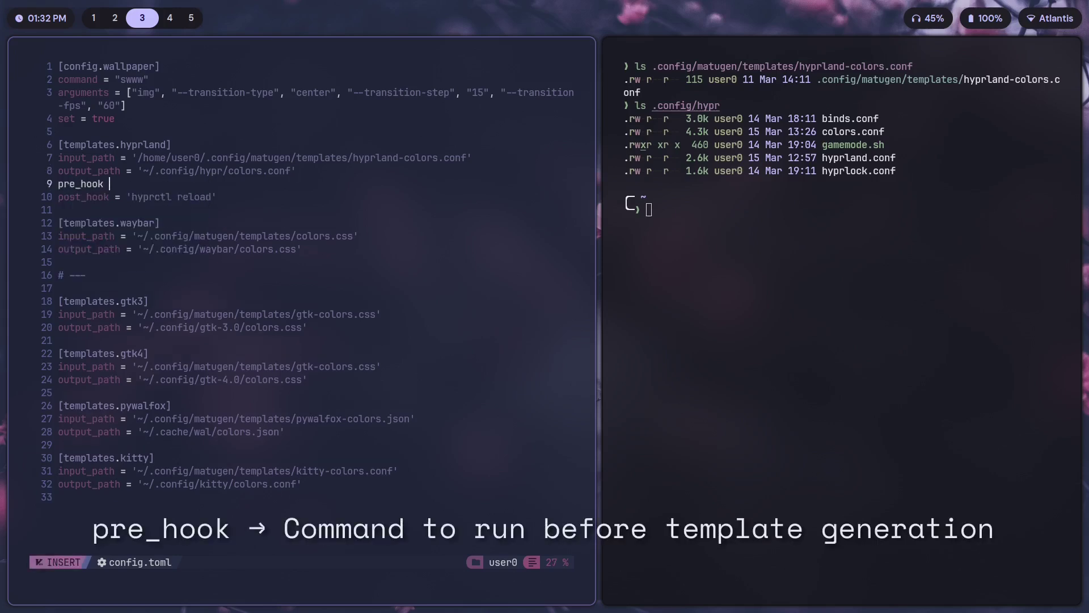
type("=")
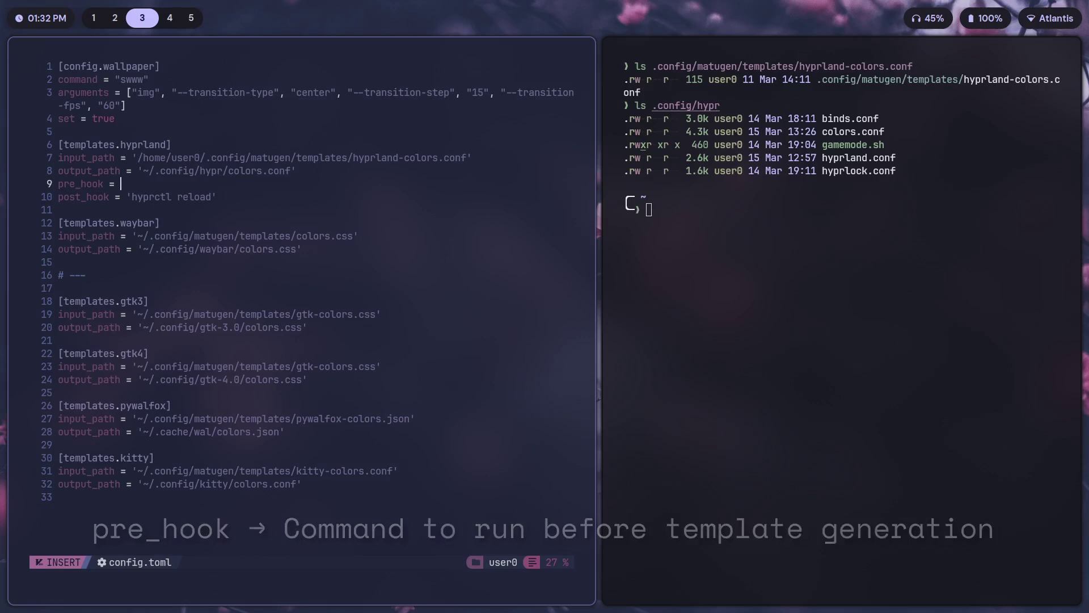
key("Escape")
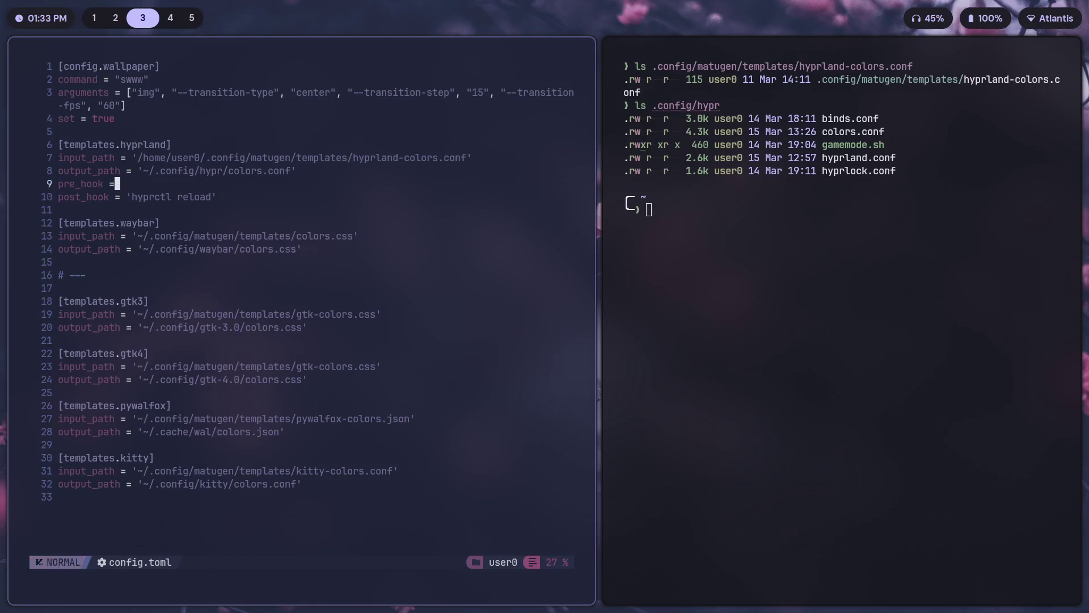
key("d")
key("d")
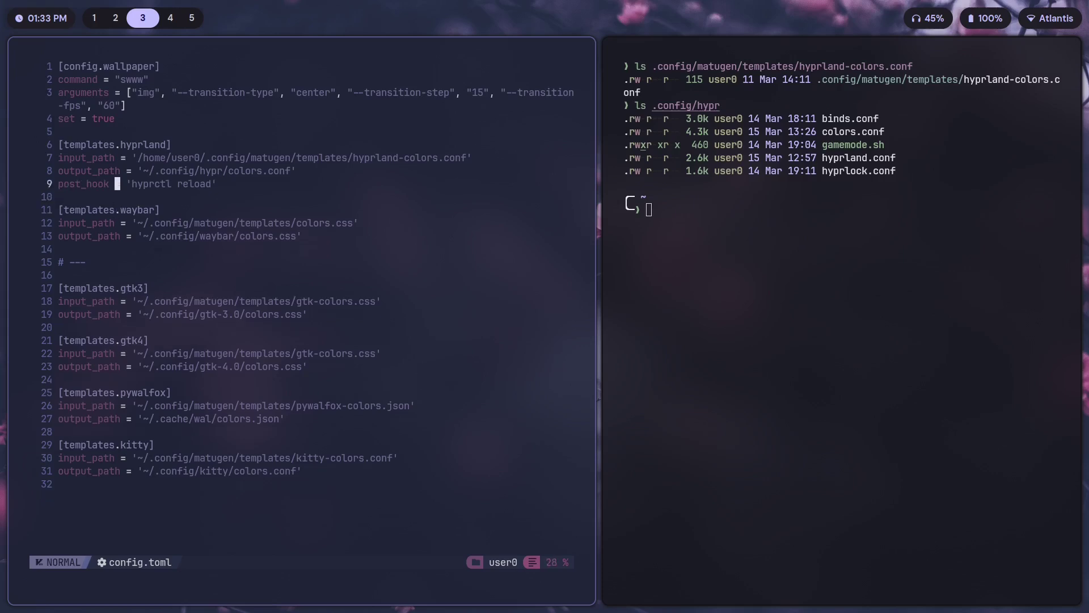
key("colon")
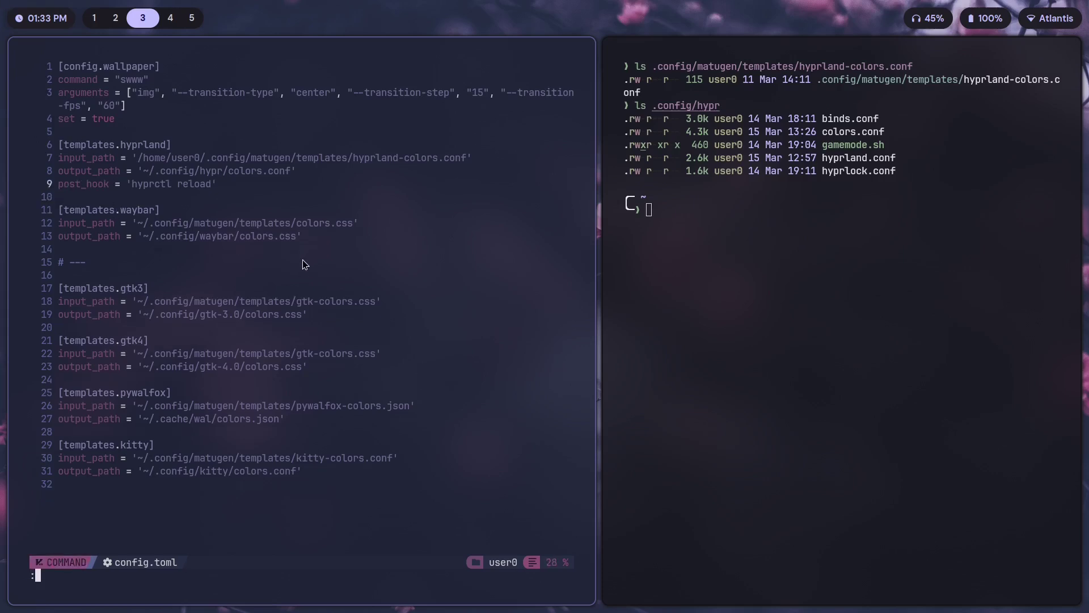
key("Escape")
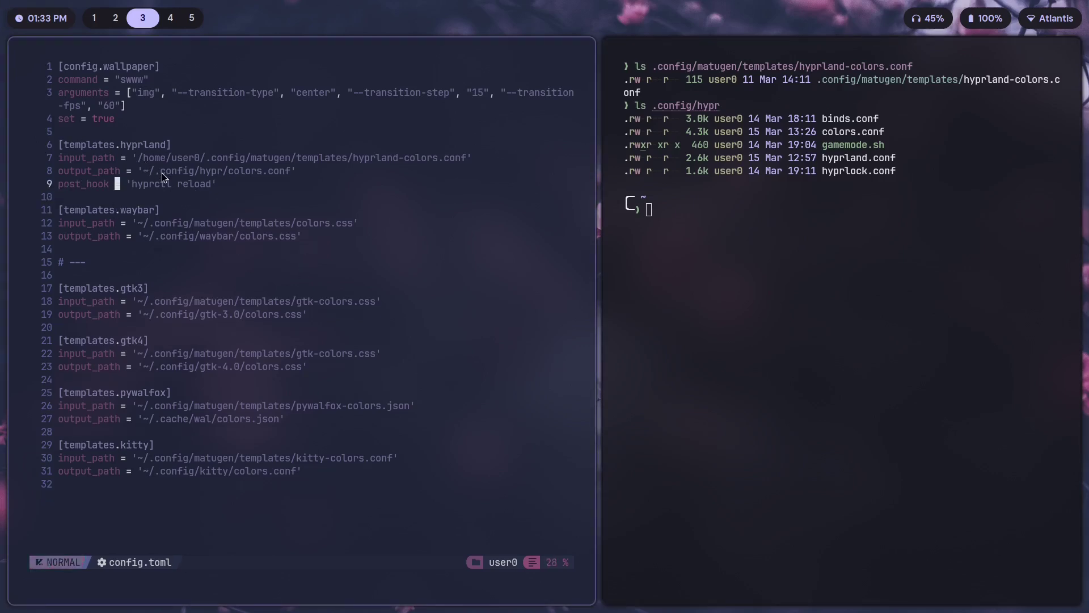
type("nvim .config/hypr/")
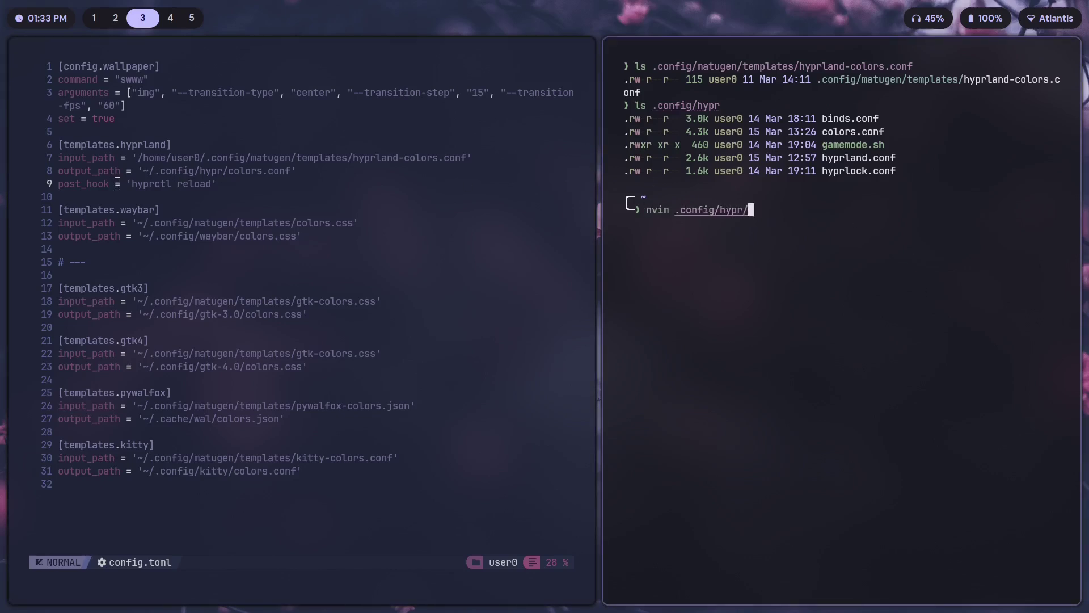
type("colors.conf")
Open the generated colors.conf, browse its rgba variables like $shadow, and tile a new terminal below.
key("Return")
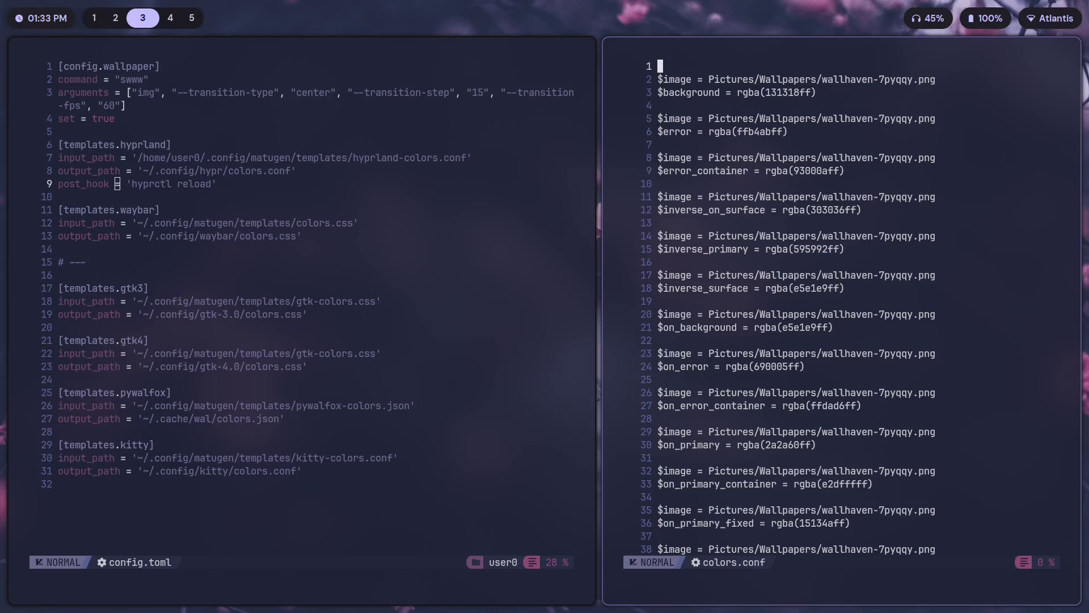
scroll(702, 86, "down", 20)
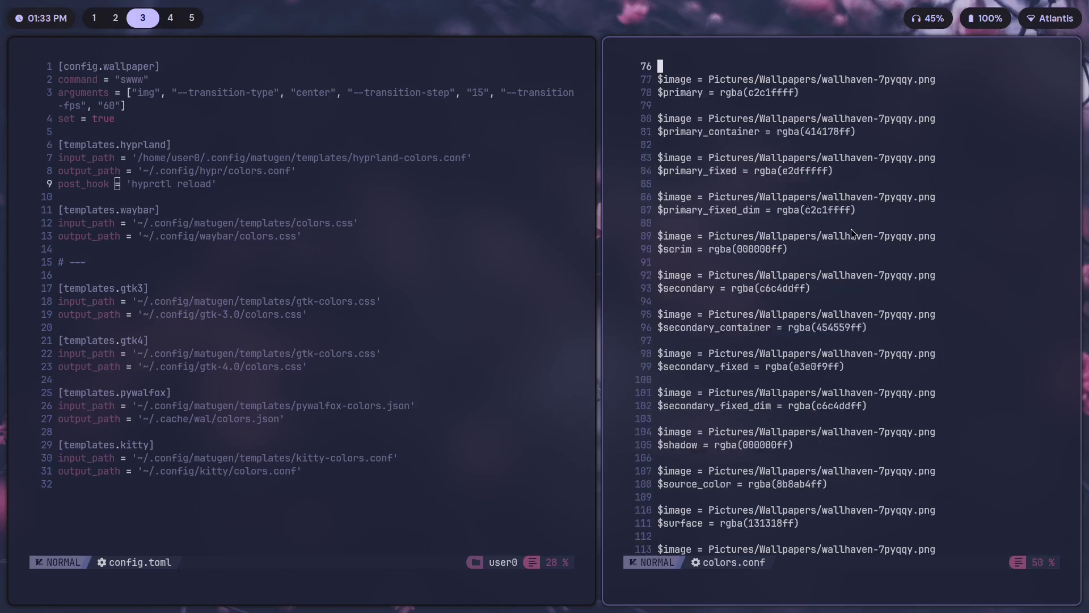
left_click_drag(658, 328, 703, 333)
left_click(704, 336)
scroll(948, 396, "down", 14)
scroll(814, 342, "up", 20)
scroll(775, 225, "up", 20)
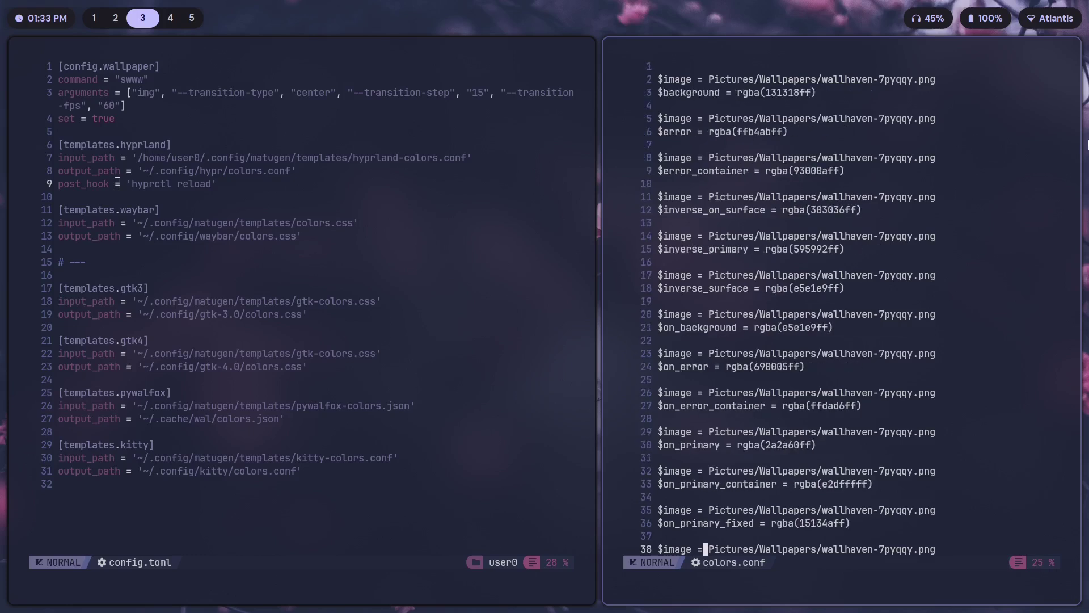
key("super+Return")
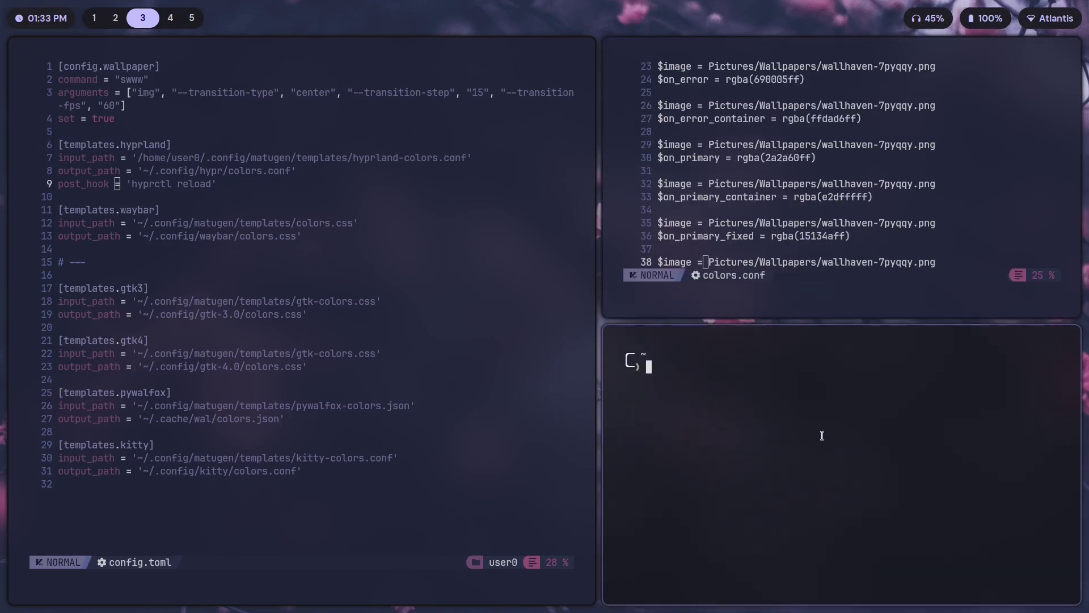
scroll(805, 238, "up", 1)
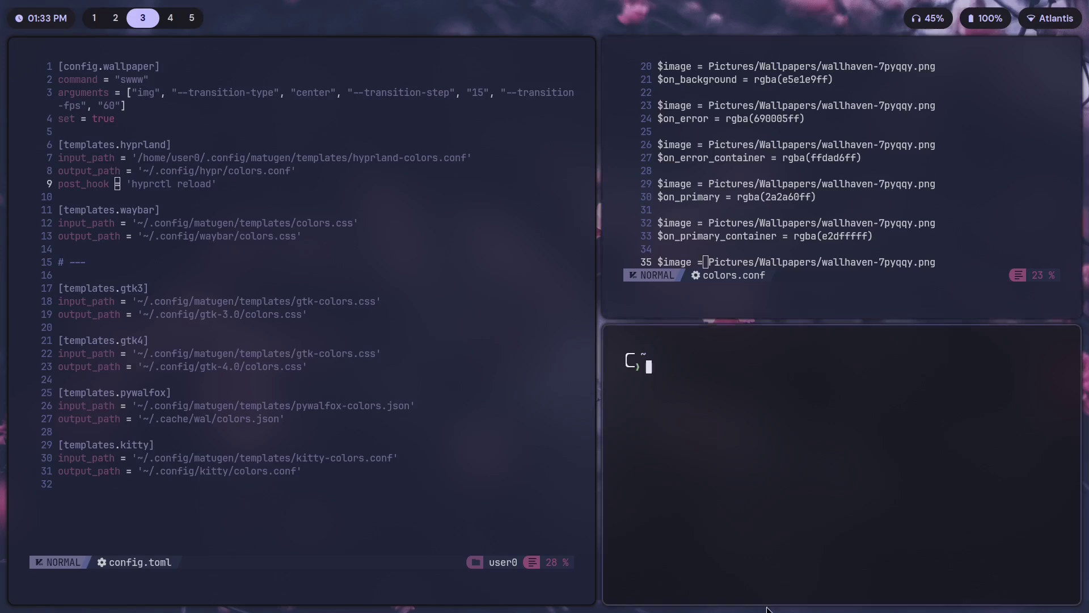
Open .config/hypr/hyprland.conf in Neovim and search for the border settings.
type("nvim .config/")
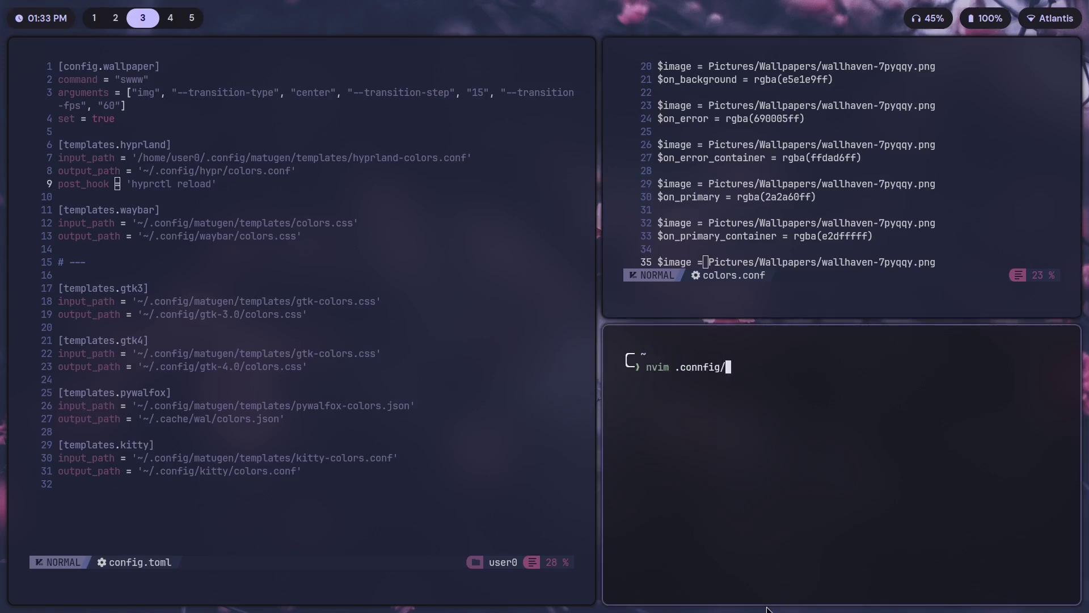
key("BackSpace")
key("BackSpace")
key("BackSpace")
key("BackSpace")
key("BackSpace")
key("BackSpace")
key("Tab")
type("hyp")
key("Tab")
key("Tab")
type("hyprland.conf")
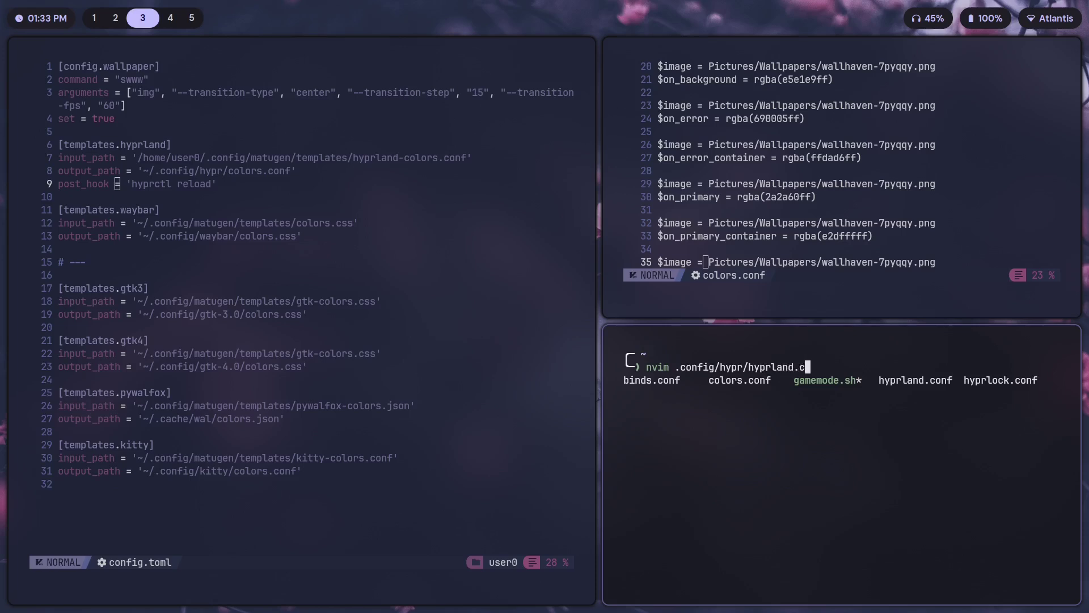
key("Return")
key("j")
key("j")
key("j")
key("j")
key("j")
key("j")
key("j")
key("j")
key("j")
key("j")
key("j")
key("j")
key("j")
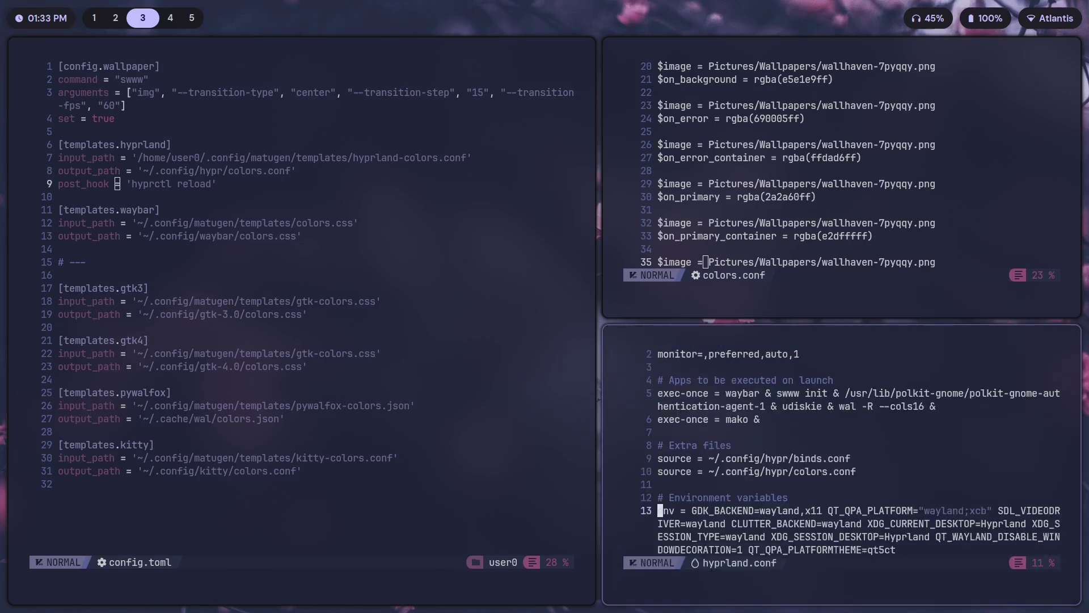
key("slash")
type("border")
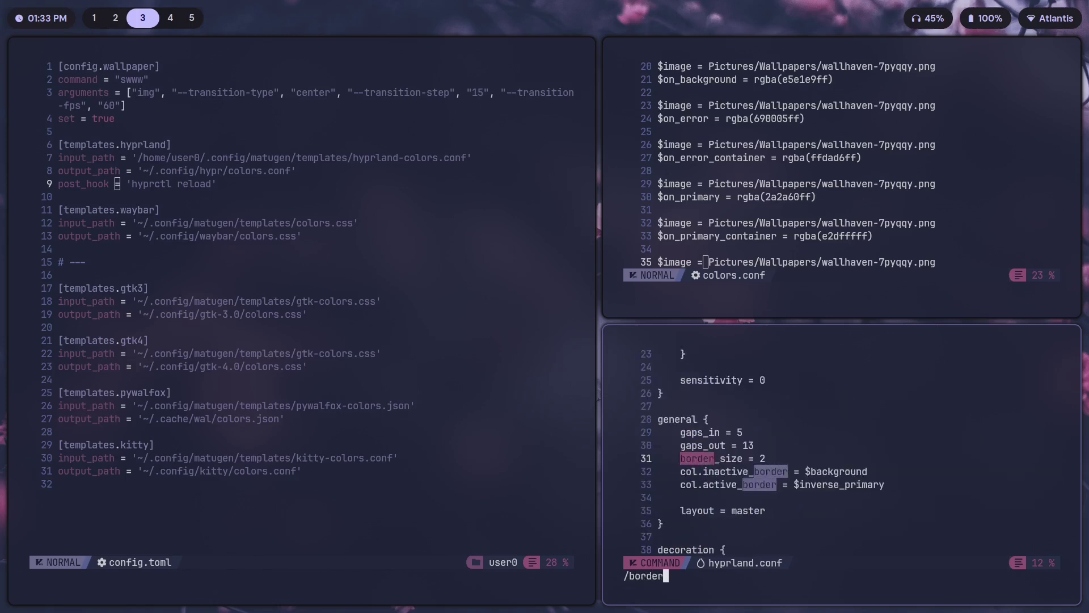
key("Return")
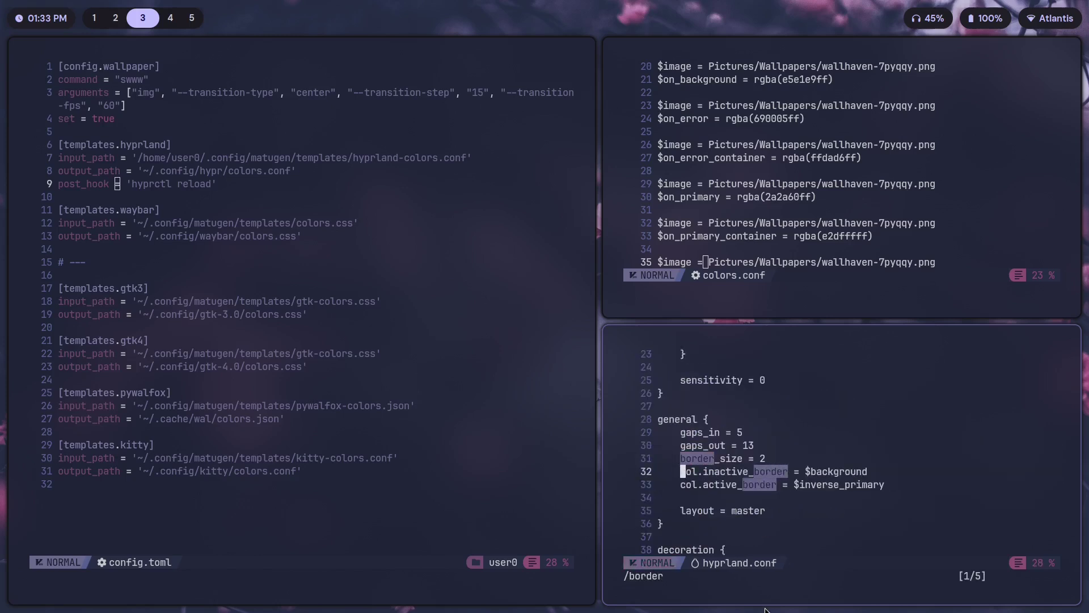
Try $on_error, then $on_primary_container as the active border colour, saving each time.
left_click(813, 484)
key("h")
key("h")
type("cw")
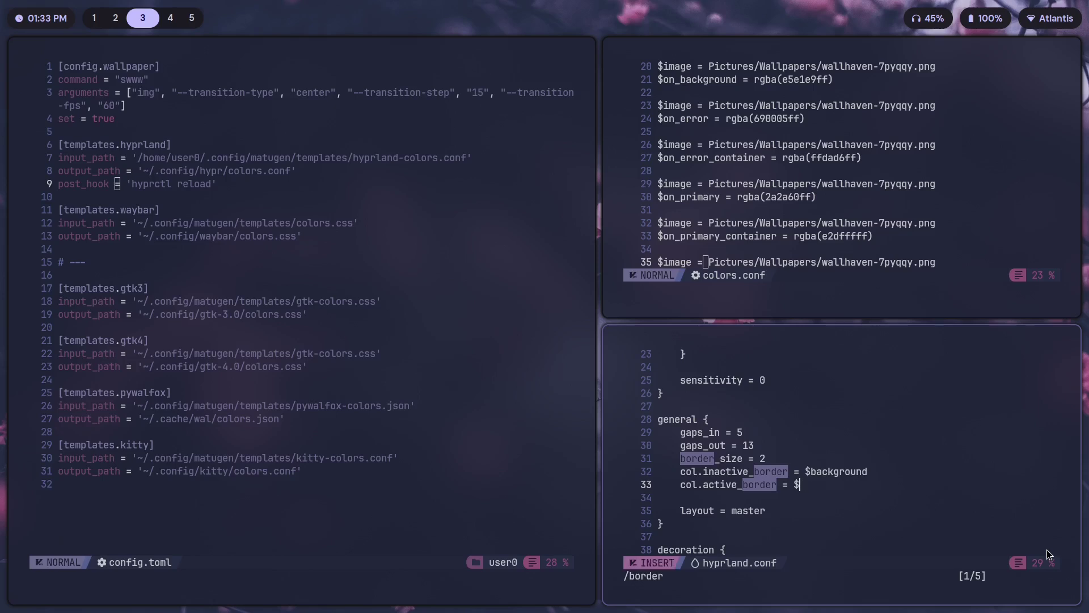
type("on_error")
key("Escape")
type("j:w")
key("Return")
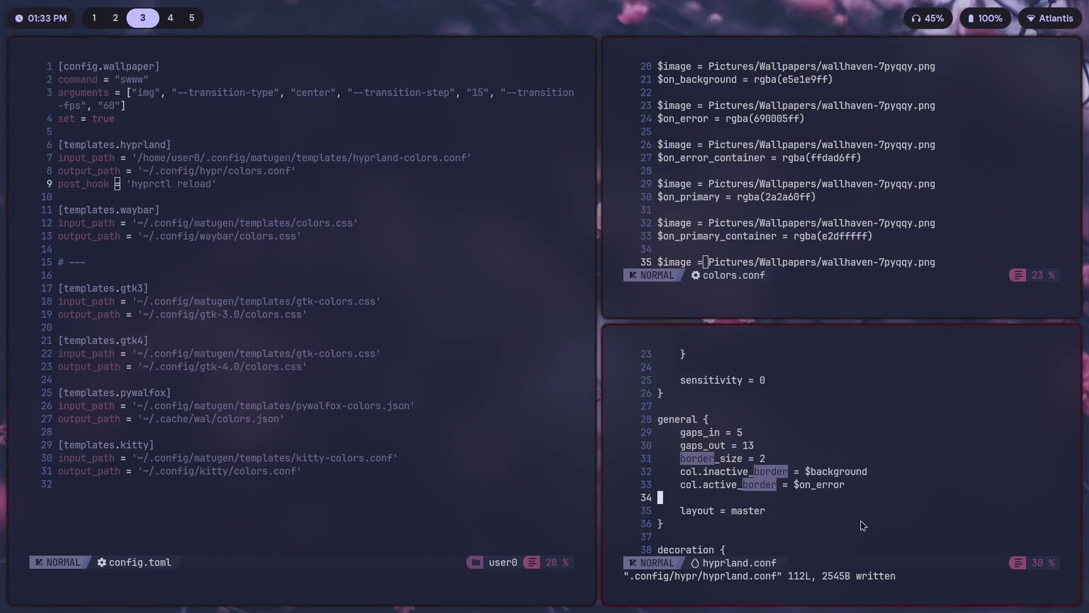
key("k")
key("k")
type("jb")
type("cwon_primary_contai")
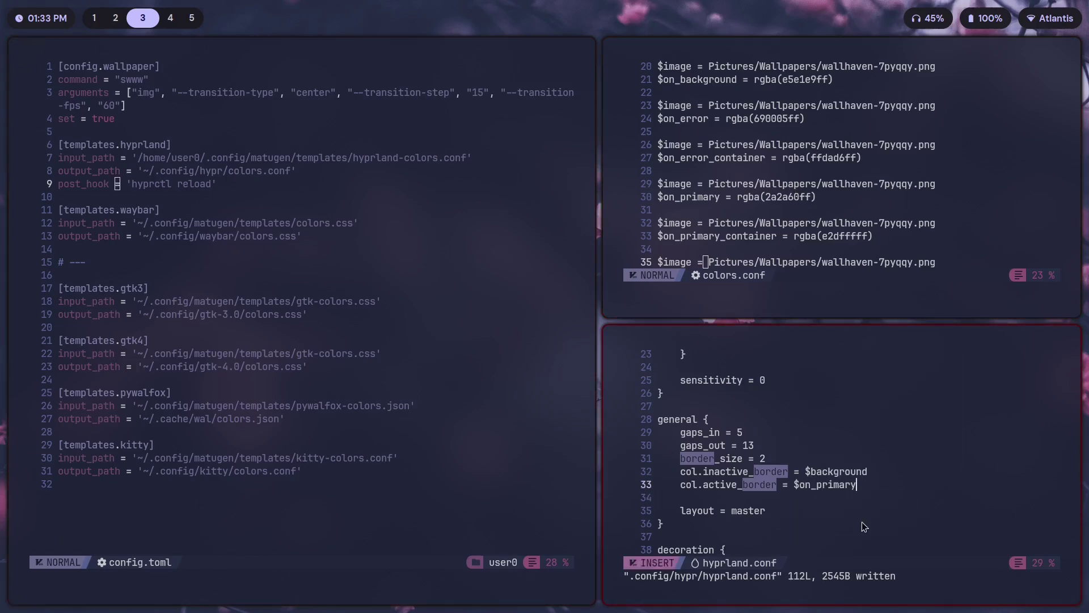
type("ner")
key("Escape")
type("j:w")
key("Return")
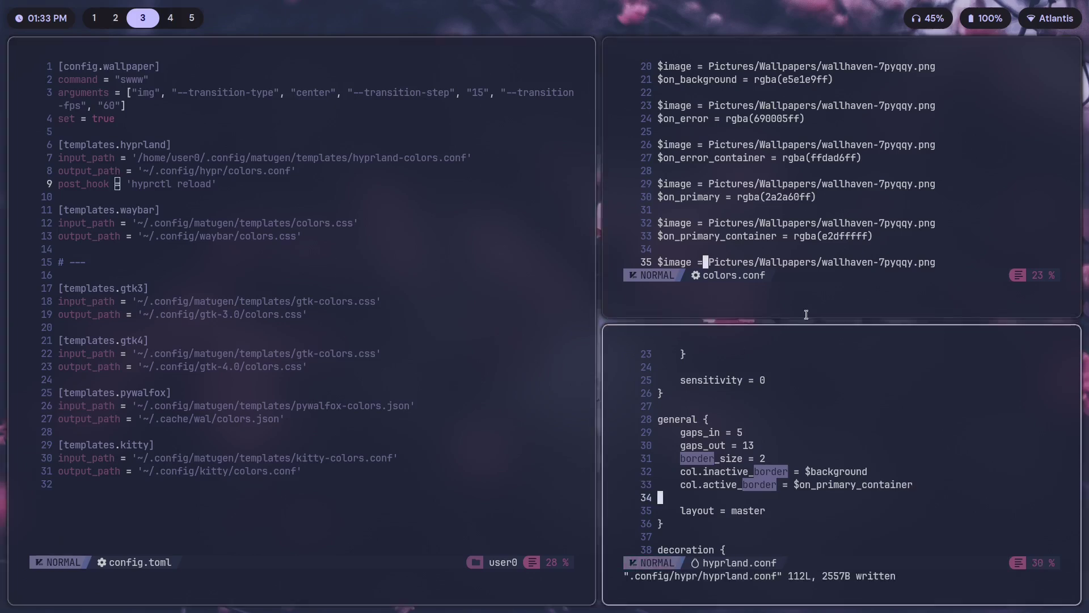
Trim the active border colour to $on_primary and save hyprland.conf.
key("k")
key("B")
key("D")
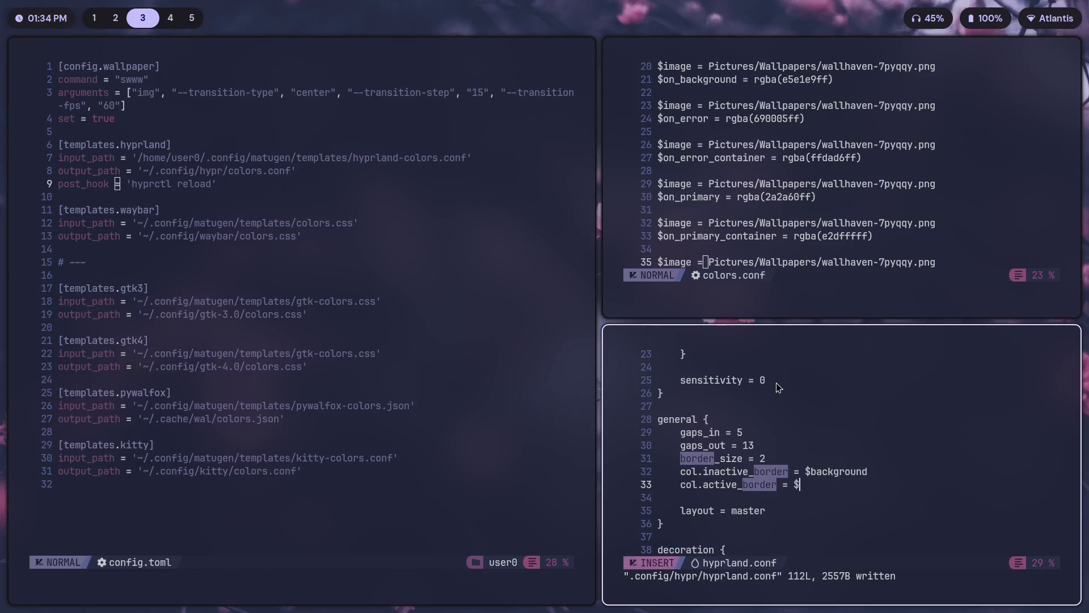
key("ctrl+r")
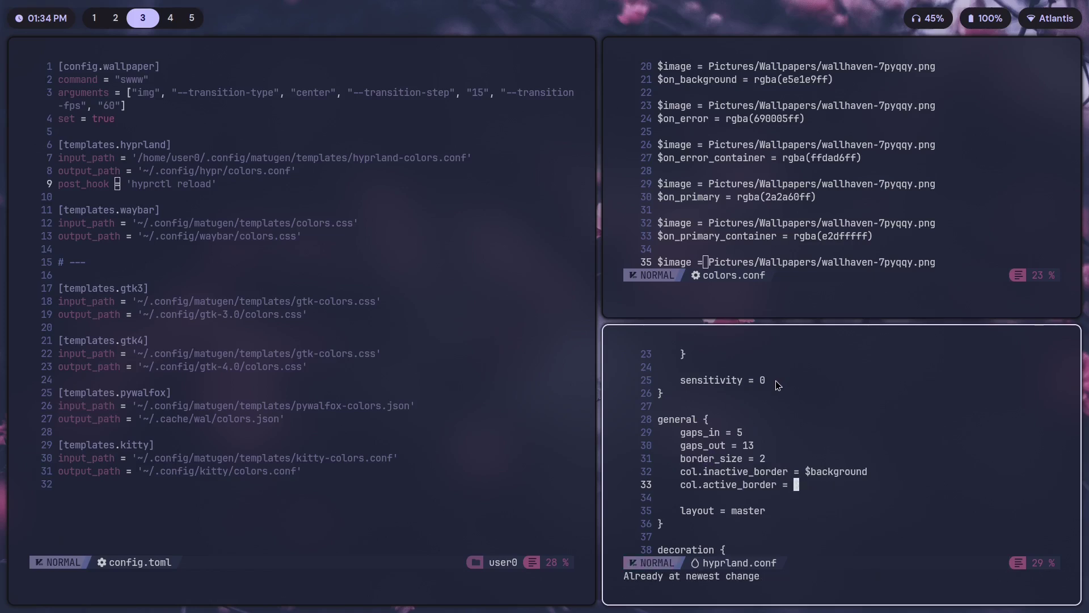
key("u")
key("j")
key("j")
type("kk$vF_dj:w")
key("Return")
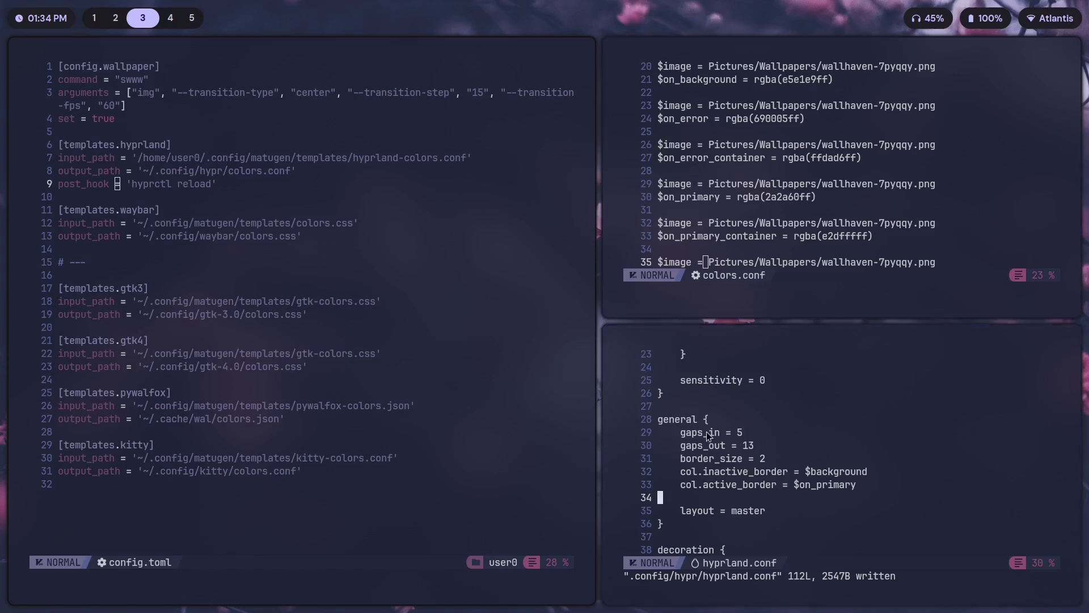
Quit hyprland.conf, close the extra terminal, and check the Hyprland and Hyprlock items in the notes.
type(":q")
key("Return")
key("ctrl+d")
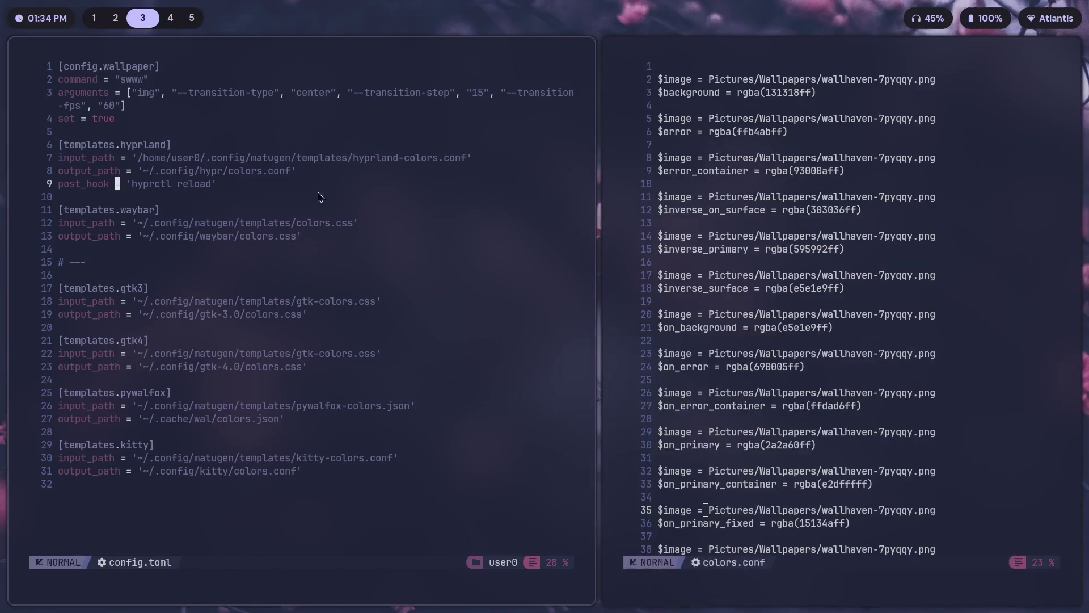
key("super+1")
double_click(352, 192)
left_click(498, 270)
double_click(411, 191)
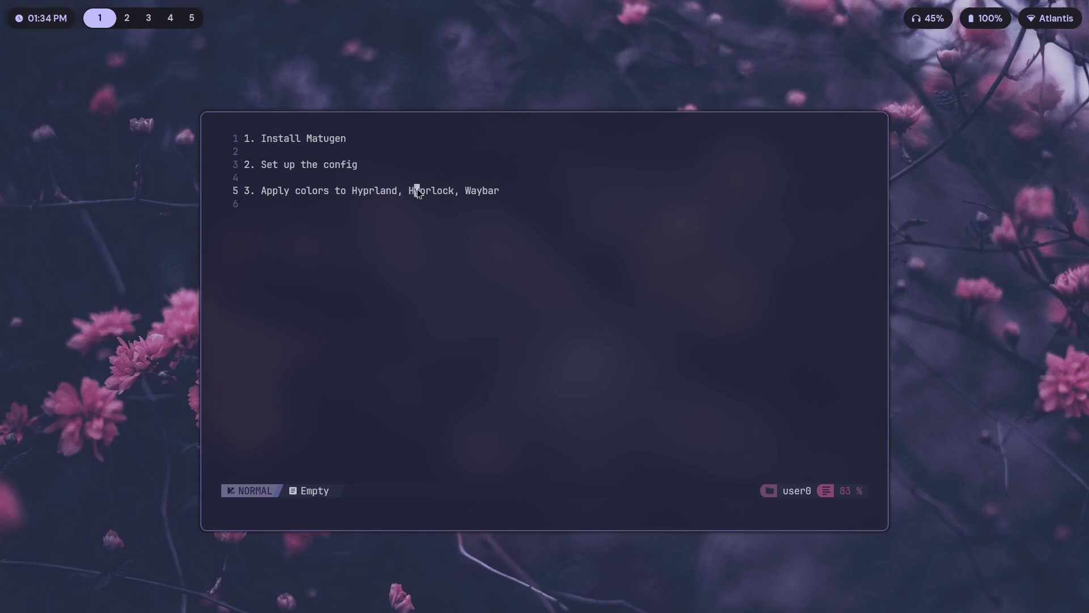
left_click(444, 209)
In the README, highlight the 'same color format' phrase and hyprland-colors.css.
key("super+2")
left_click(363, 281)
scroll(374, 290, "down", 4)
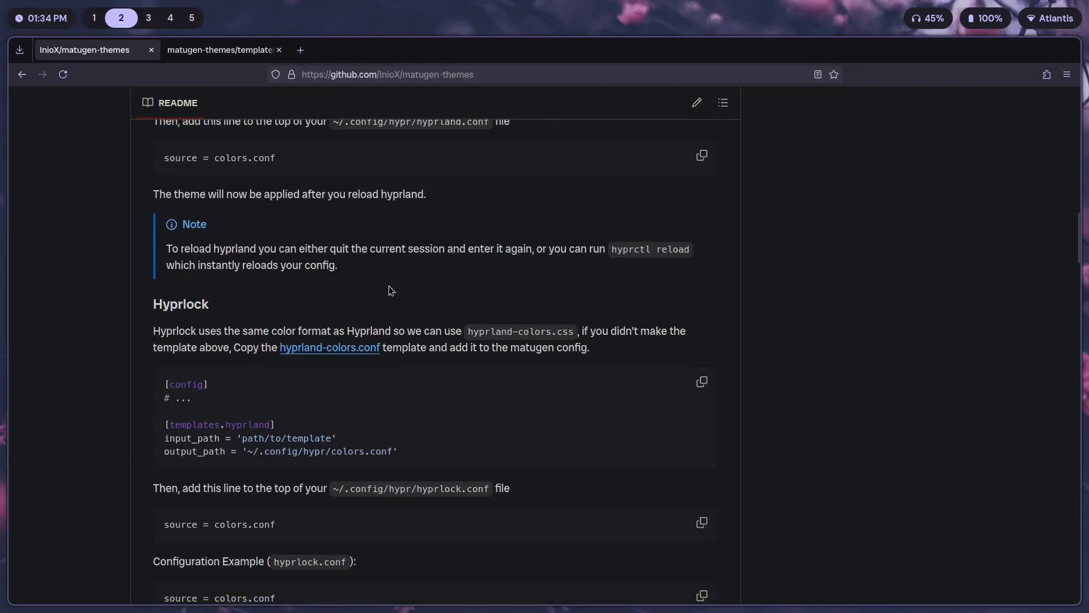
left_click_drag(220, 331, 343, 329)
left_click(647, 329)
left_click_drag(468, 332, 577, 332)
Scroll the README to the Hyprlock section and highlight the source = colors.conf line.
key("super+3")
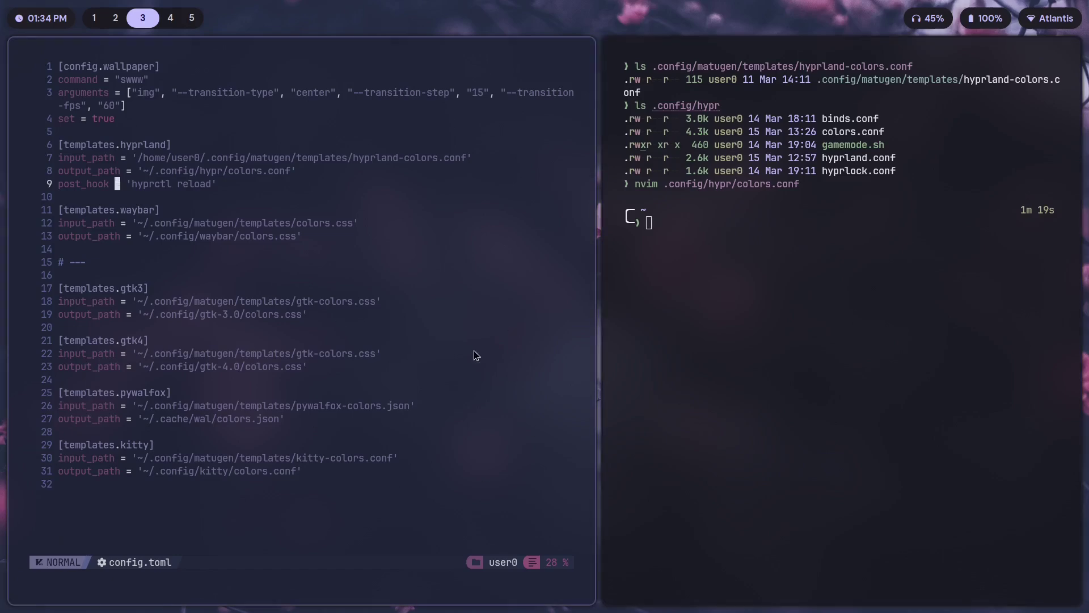
key("super+2")
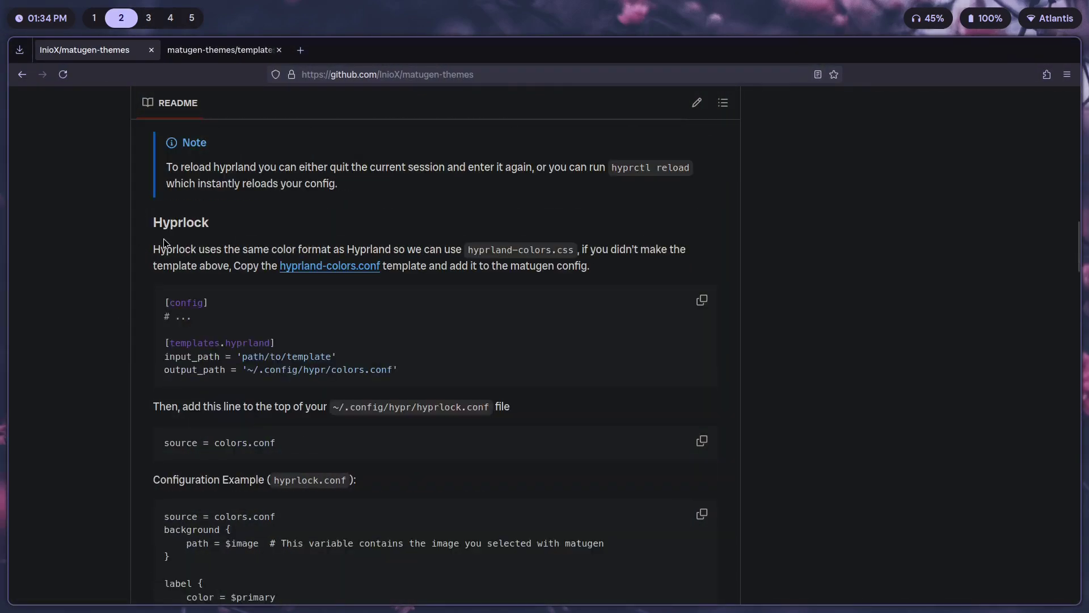
scroll(113, 265, "down", 3)
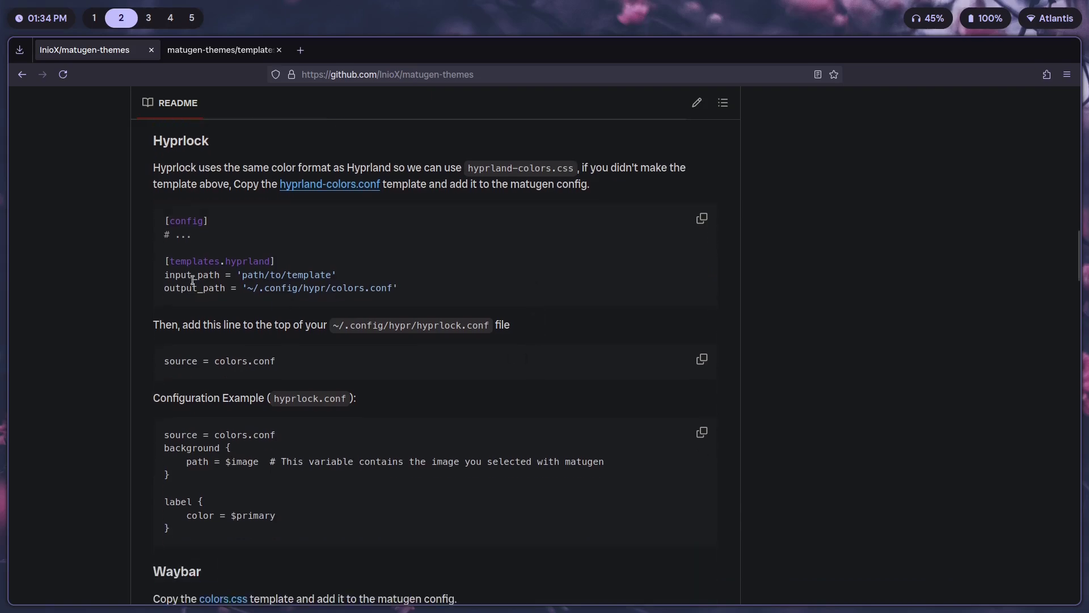
left_click_drag(277, 361, 164, 362)
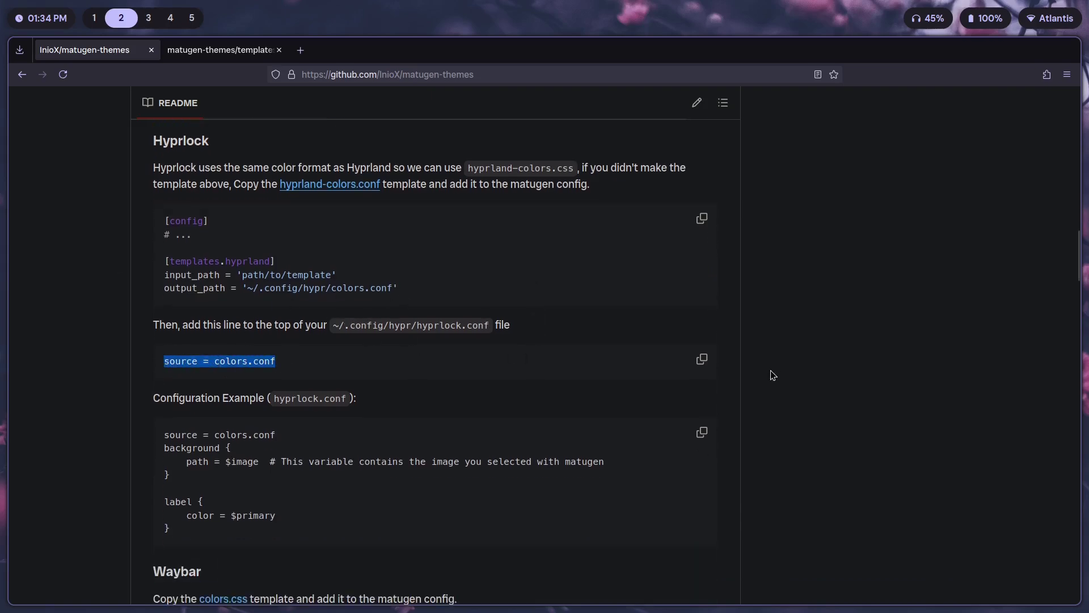
Open .config/hypr/hyprlock.conf, confirm it starts with source = colors.conf, test the lock screen, and quit.
key("super+3")
type("nvim .confi")
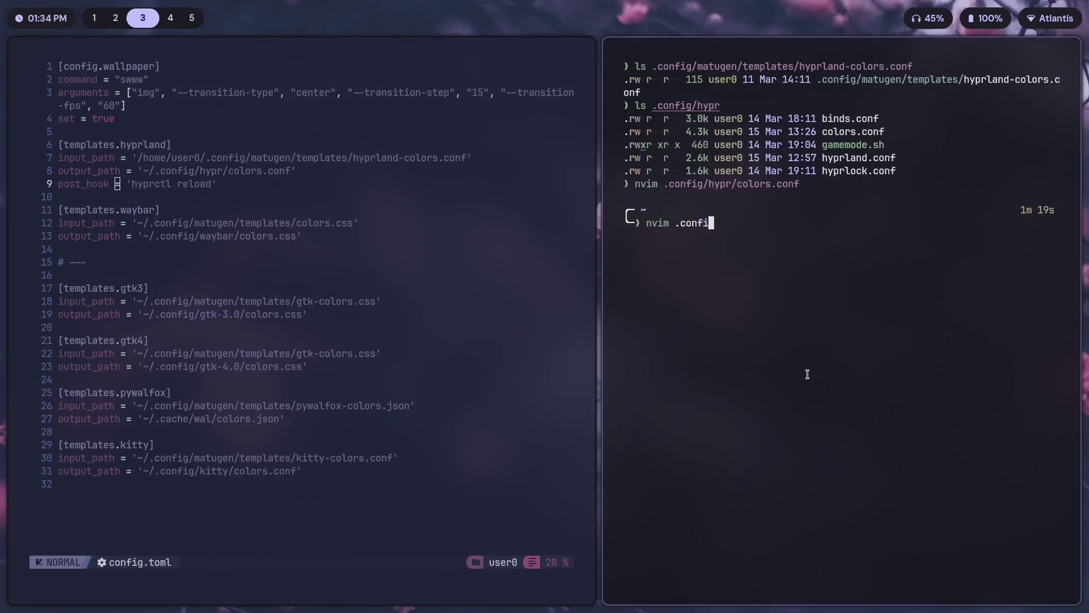
type("g/hypr/hyprlock.conf")
key("Return")
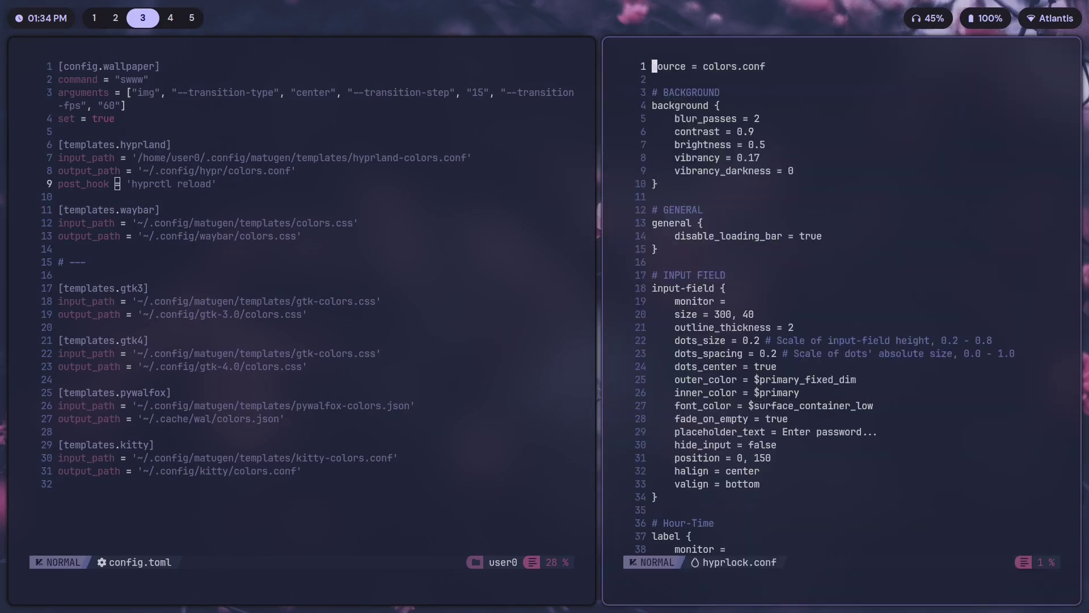
left_click(783, 418)
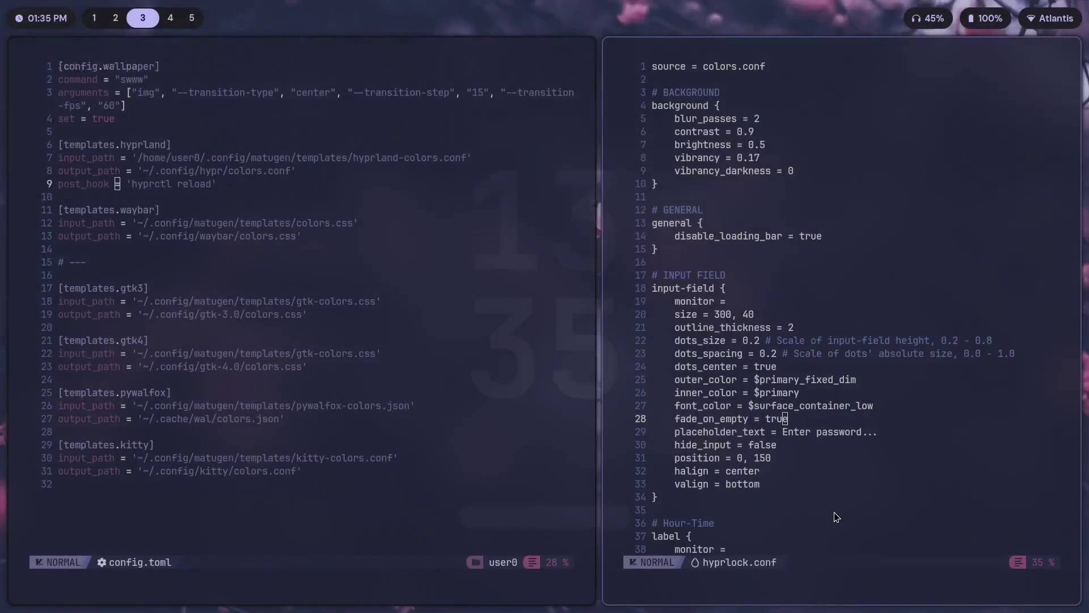
type(":q")
key("Return")
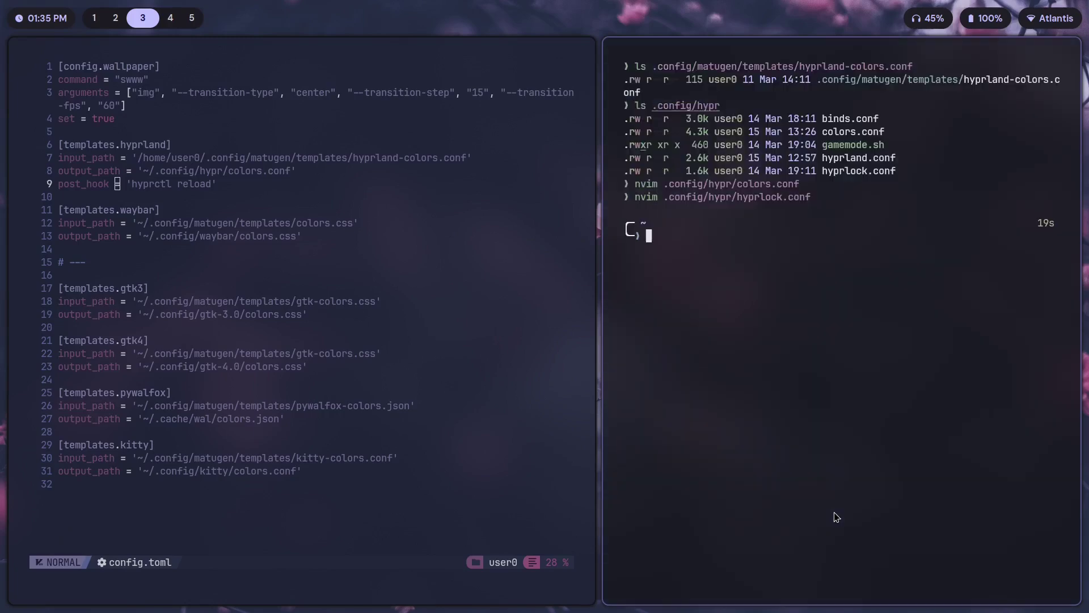
Check the Waybar item in the step notes.
key("super+1")
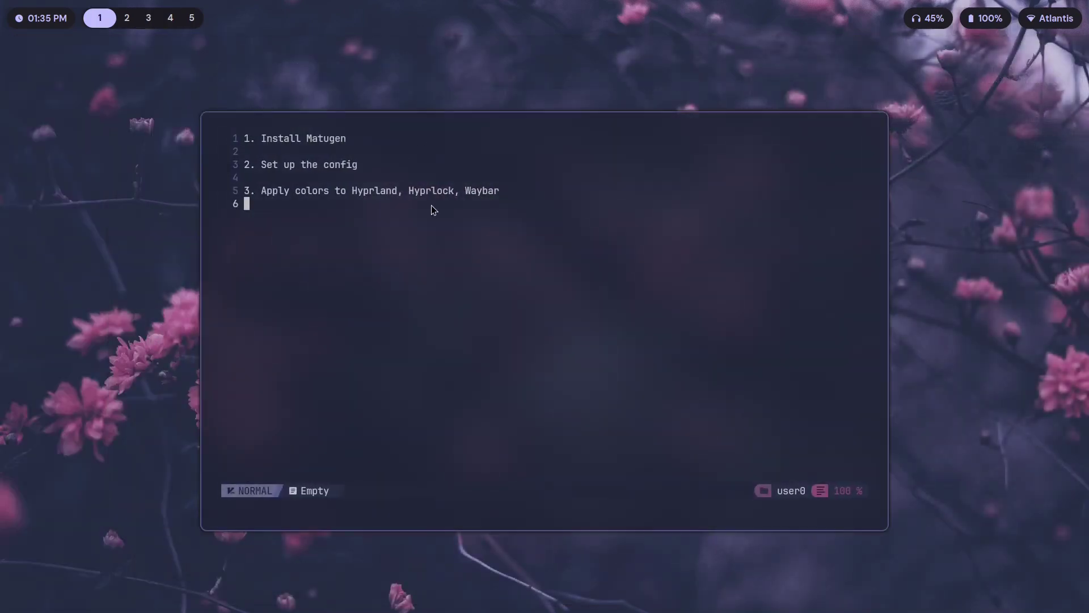
double_click(467, 196)
left_click(532, 240)
key("super+2")
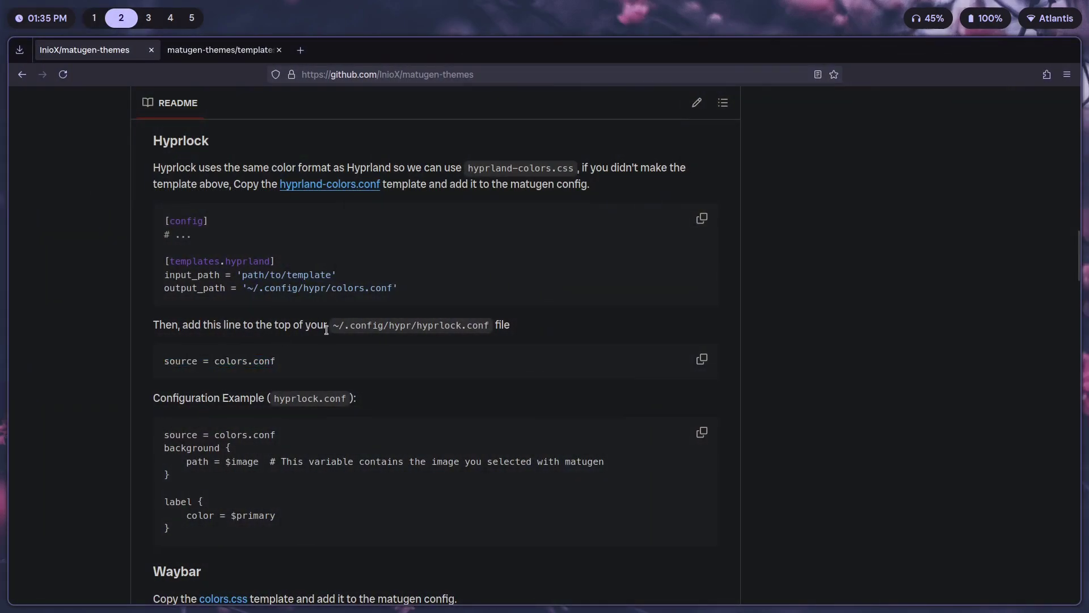
scroll(355, 328, "down", 5)
scroll(354, 327, "down", 3)
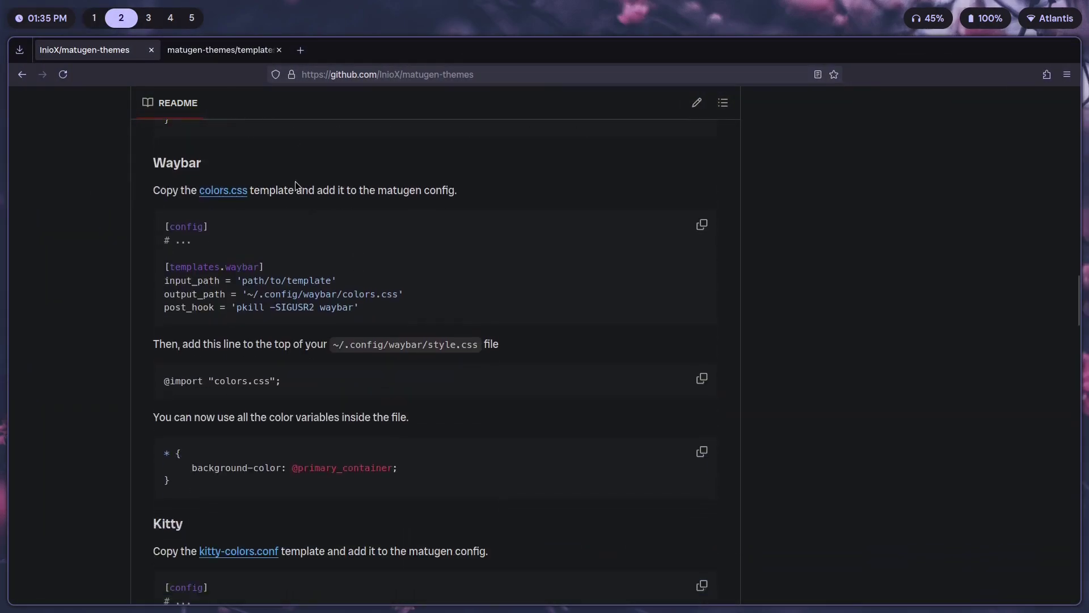
right_click(231, 191)
key("Escape")
key("ctrl+Tab")
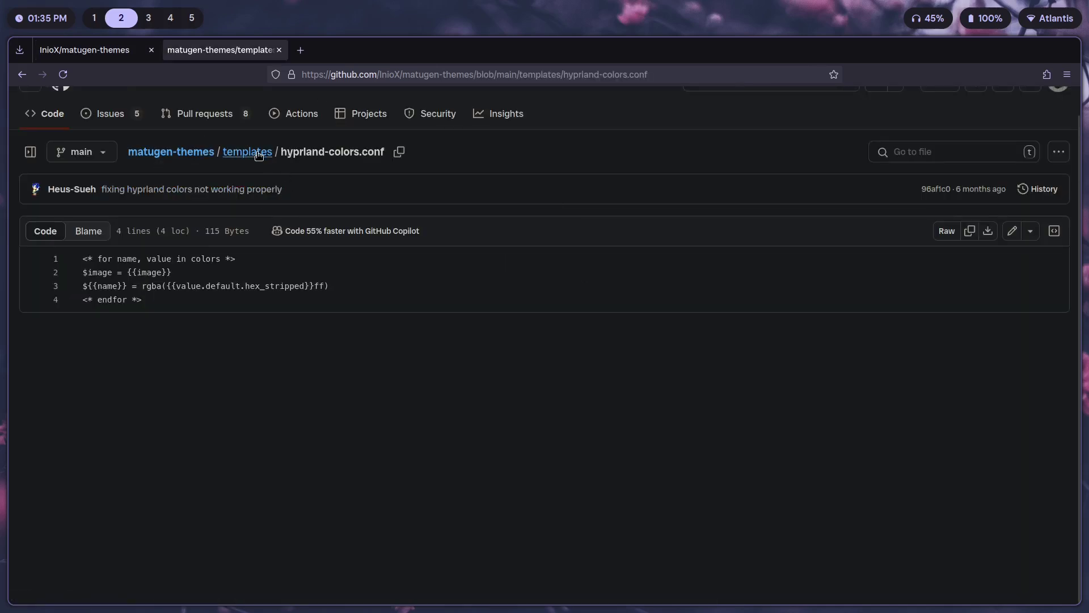
left_click(248, 151)
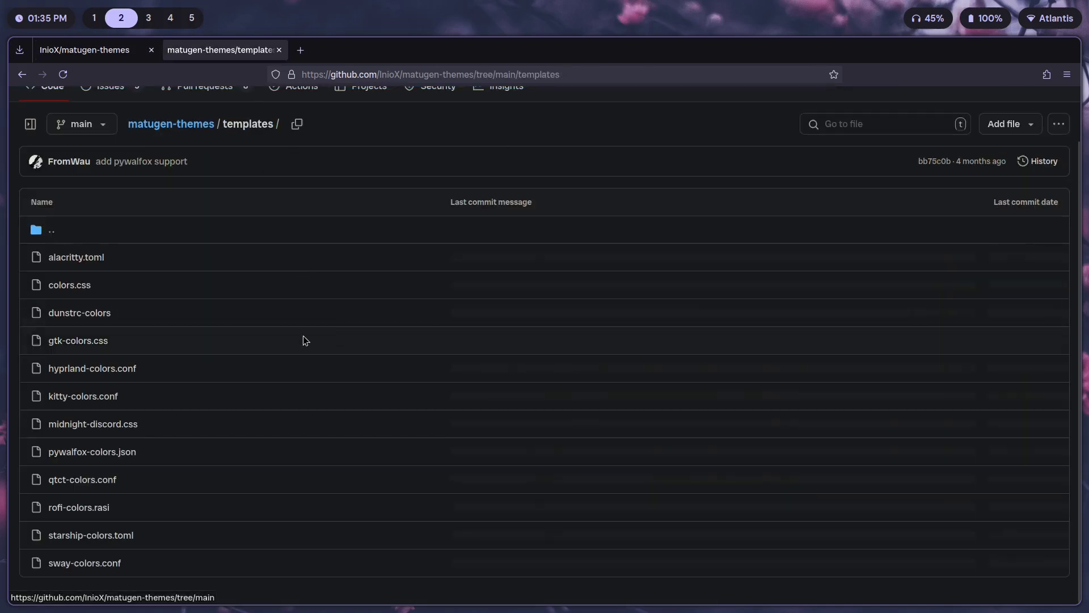
left_click(71, 292)
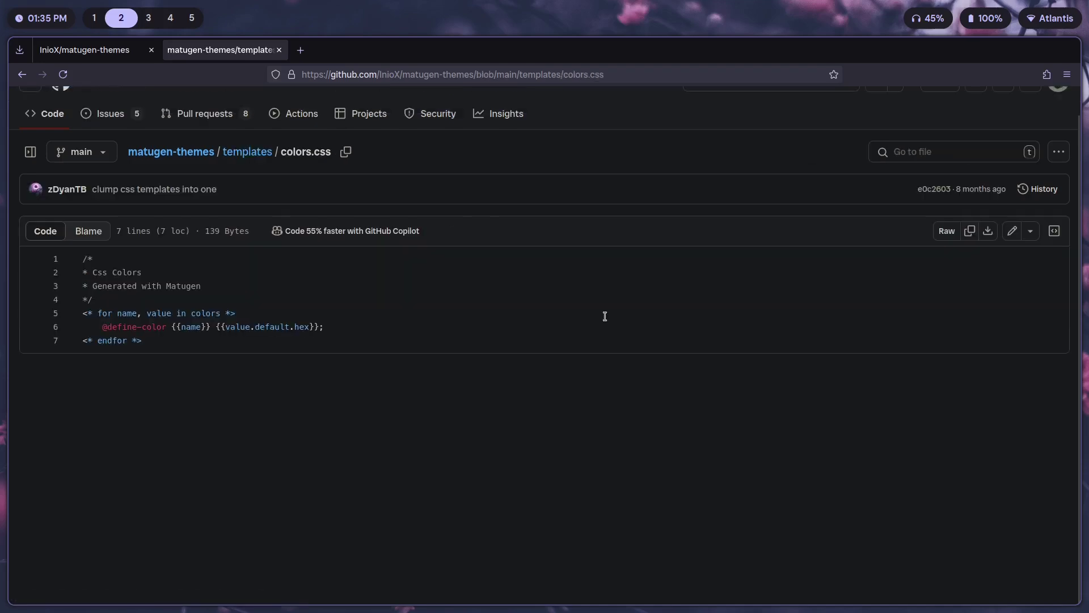
left_click_drag(169, 336, 67, 313)
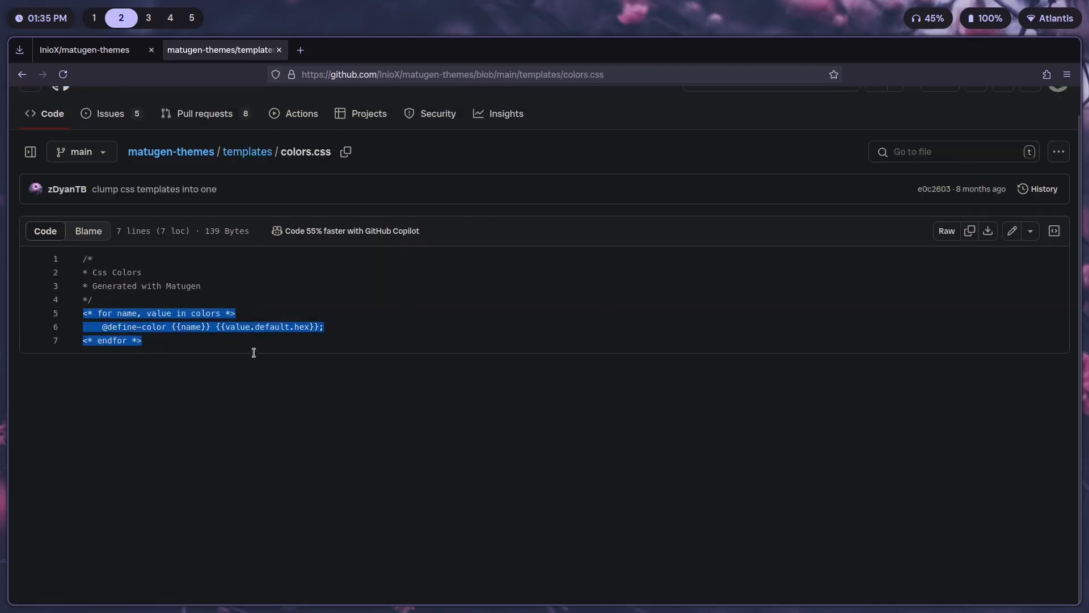
Open templates/colors.css in Neovim, after quitting the misnamed colors.cs file.
key("super+3")
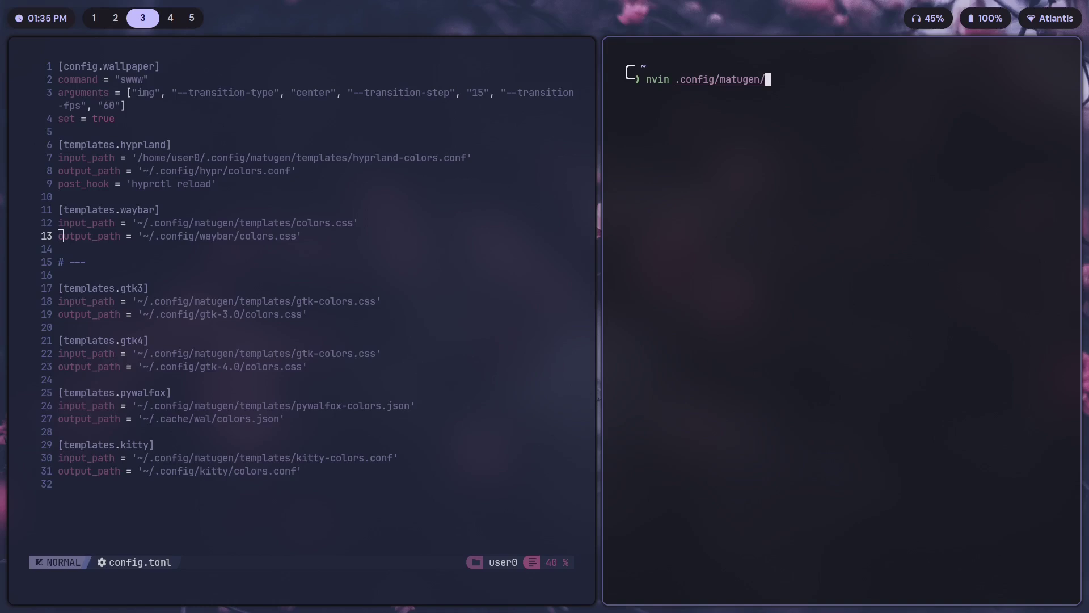
type("templat")
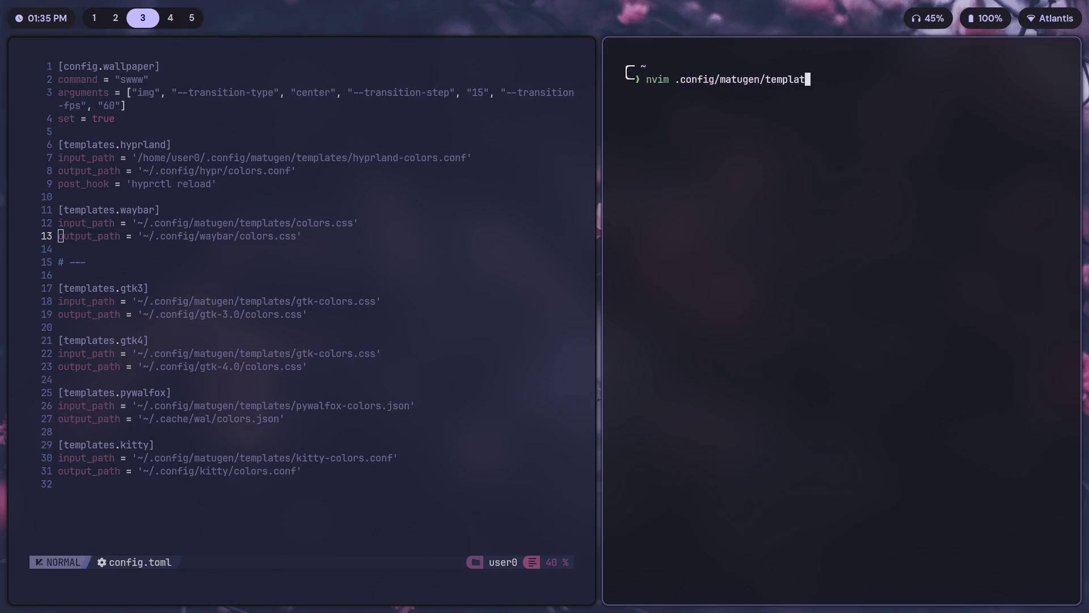
type("es/colors.cs")
key("Return")
type(":q")
key("Return")
key("Up")
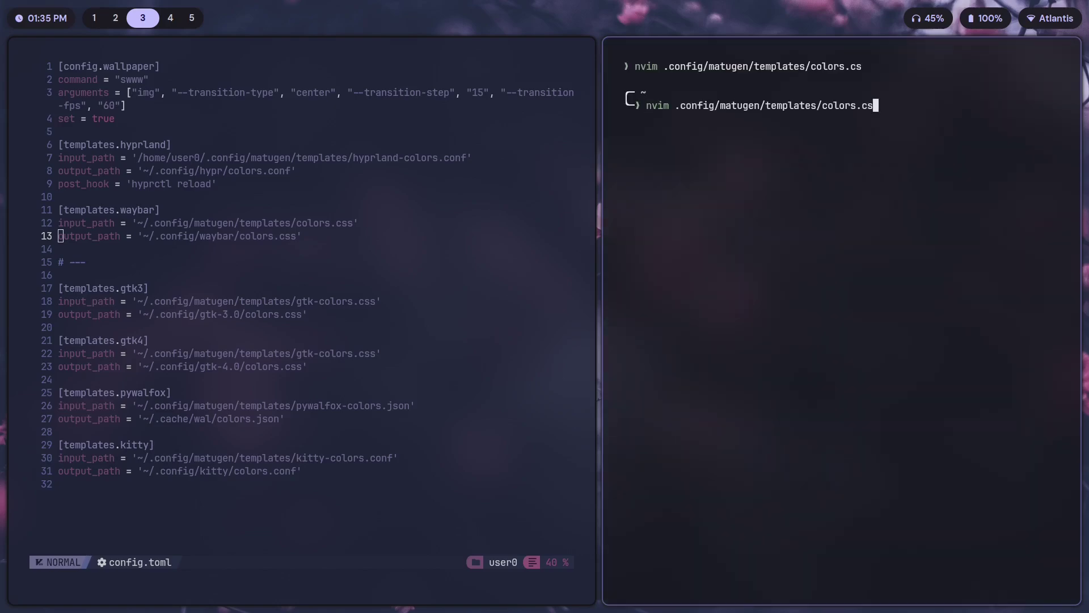
type("s")
key("Return")
key("j")
key("j")
key("j")
key("j")
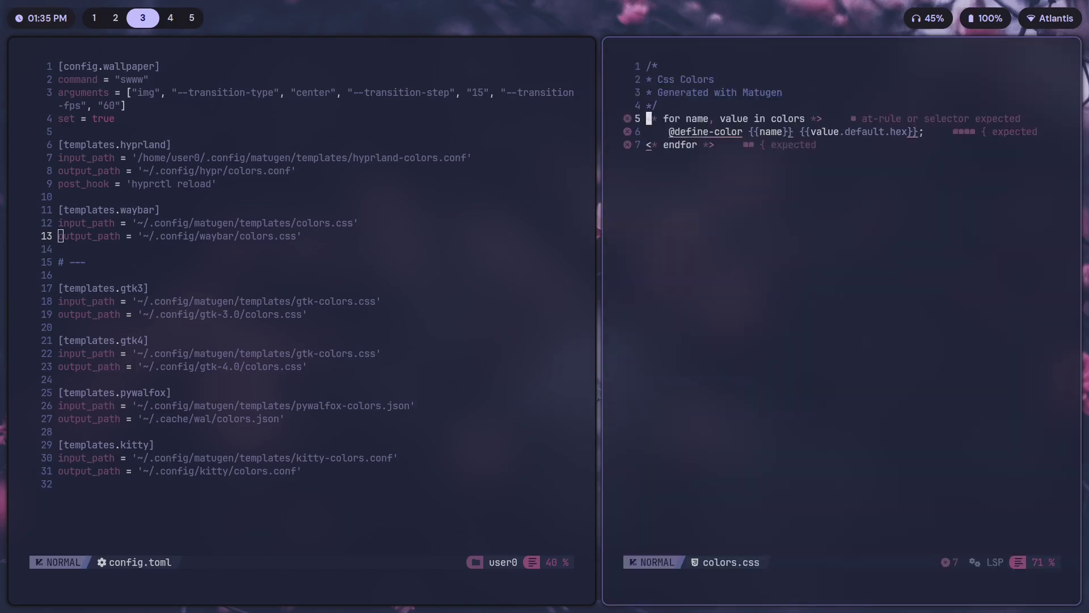
key("super+2")
key("super+3")
left_click(788, 144)
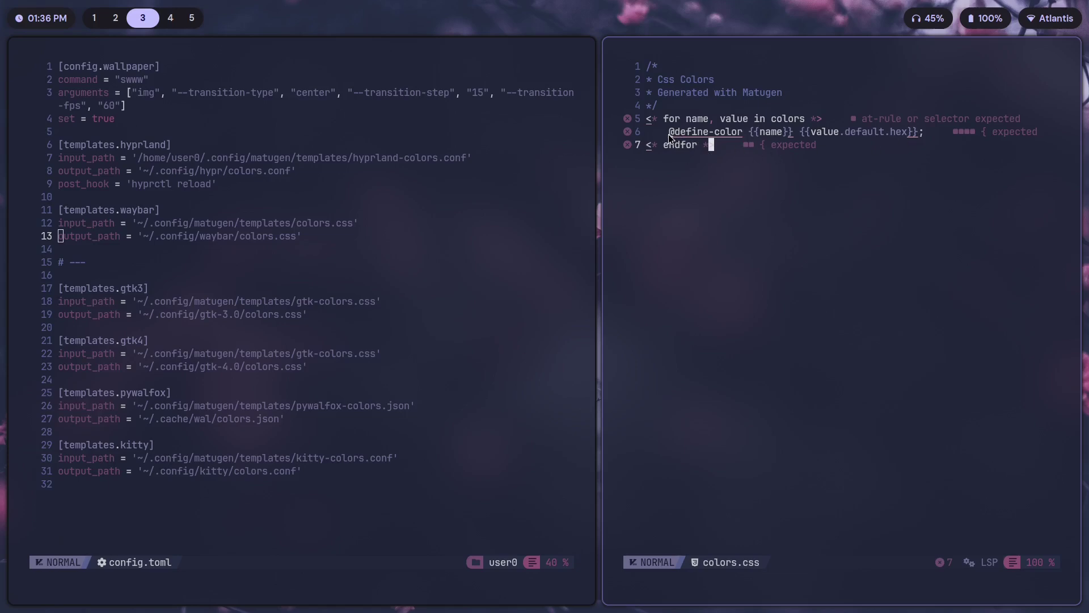
left_click_drag(669, 135, 741, 132)
type(":q")
key("Return")
Copy the README's waybar block and paste it over lines 11–13 of config.toml.
key("super+2")
key("ctrl+v")
key("ctrl+Page_Up")
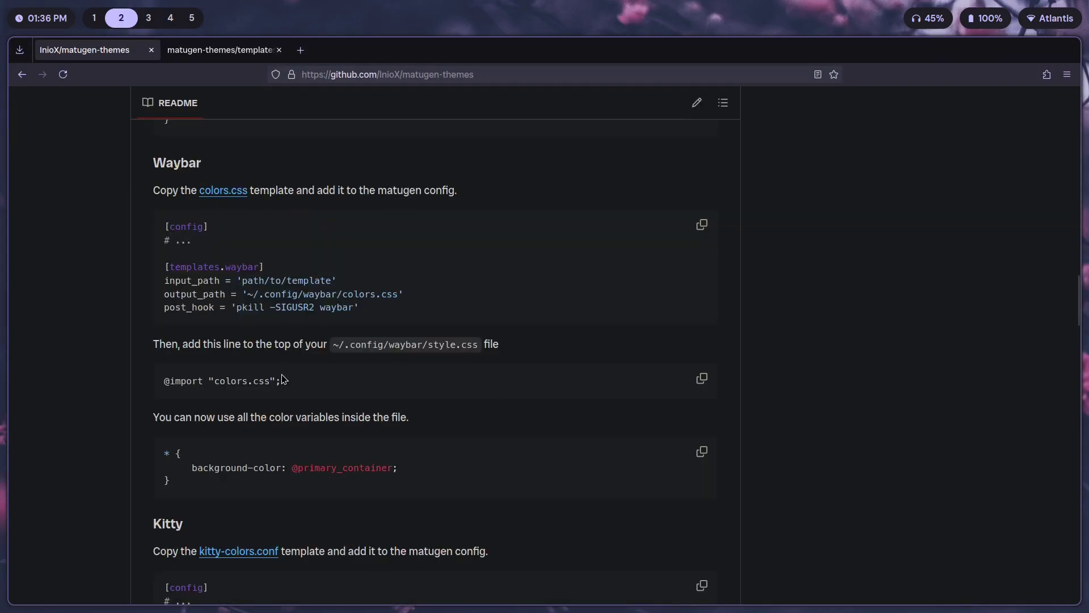
left_click_drag(377, 315, 217, 279)
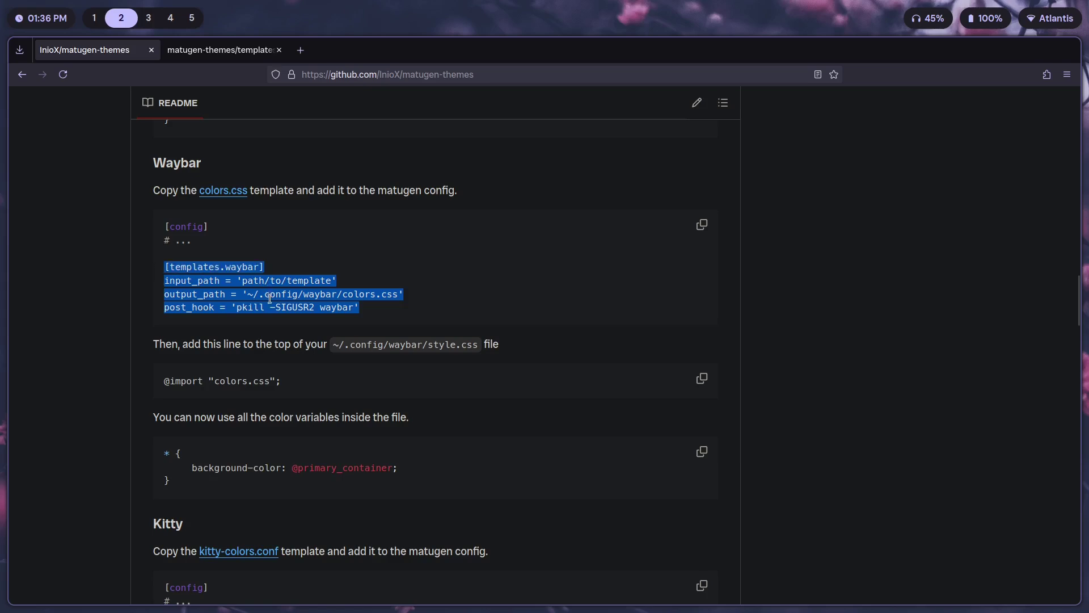
key("ctrl+c")
key("super+3")
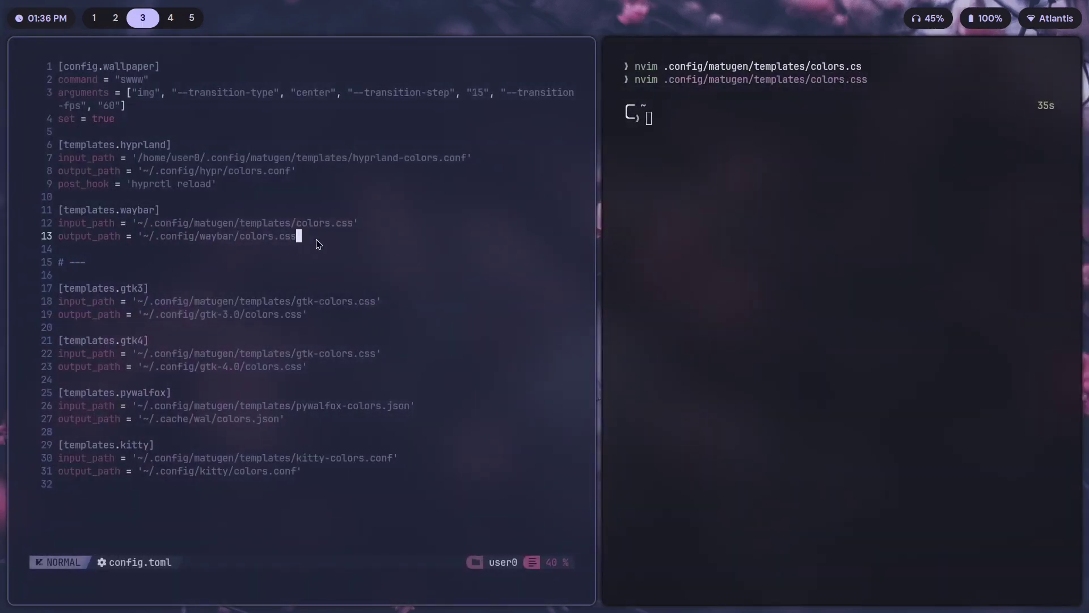
left_click_drag(316, 243, 50, 216)
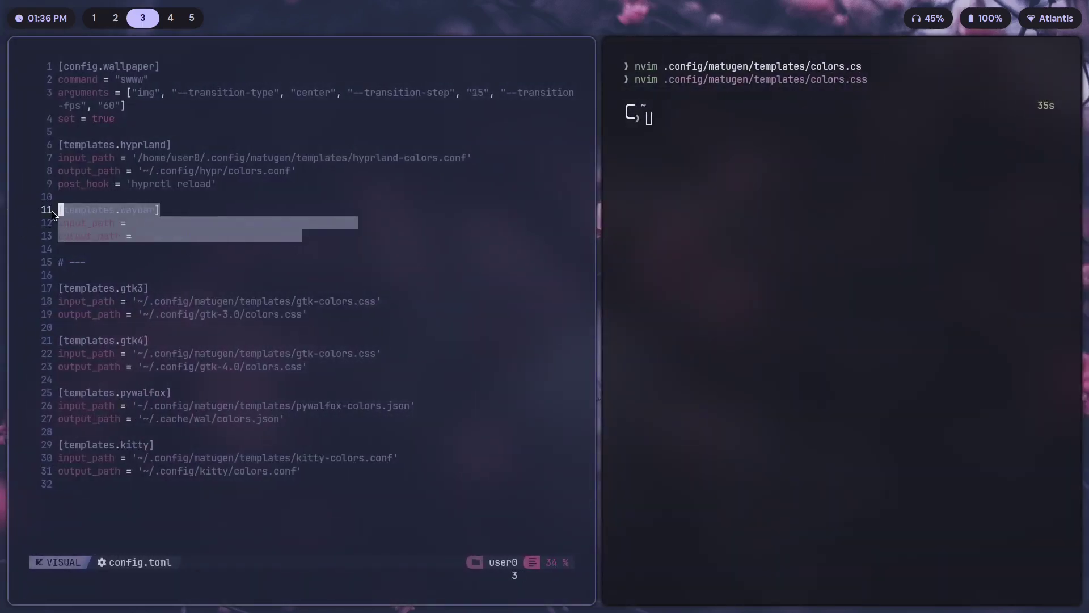
key("p")
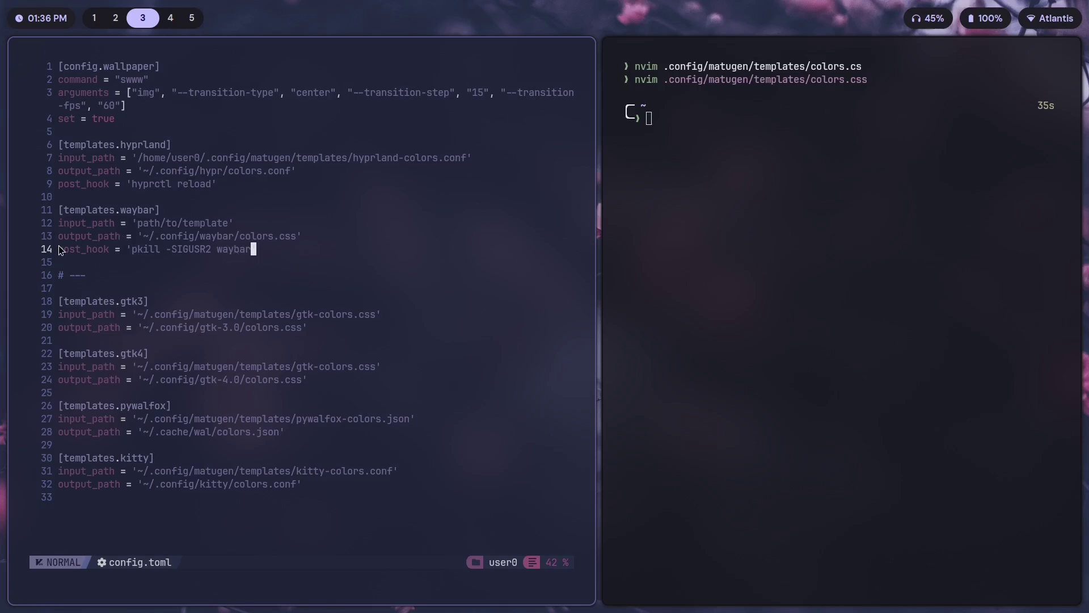
Run walset with Pictures/Wallpapers/wallhaven-gprvr7.png to apply its wallpaper and colours.
left_click(161, 264)
left_click(337, 251)
type("walset")
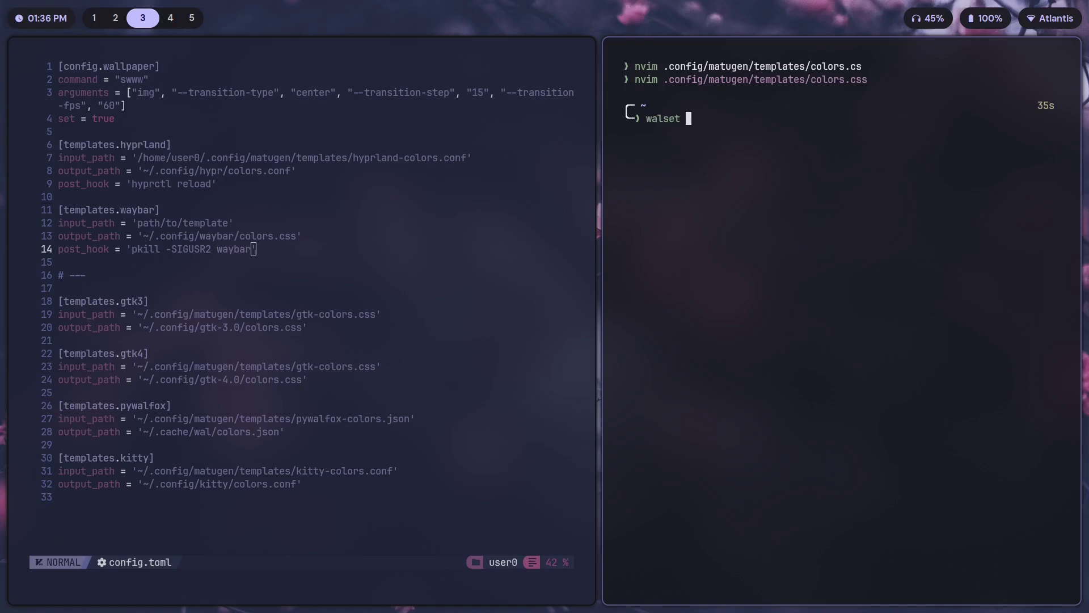
type("Pictures/Wallpapers/")
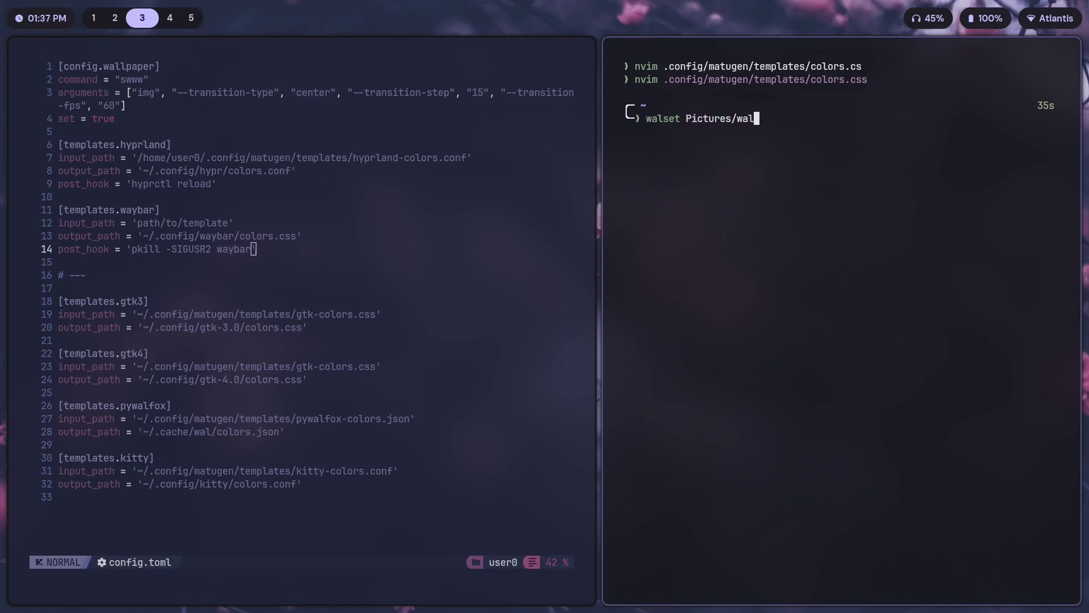
type("wal")
key("Tab")
type("gpr")
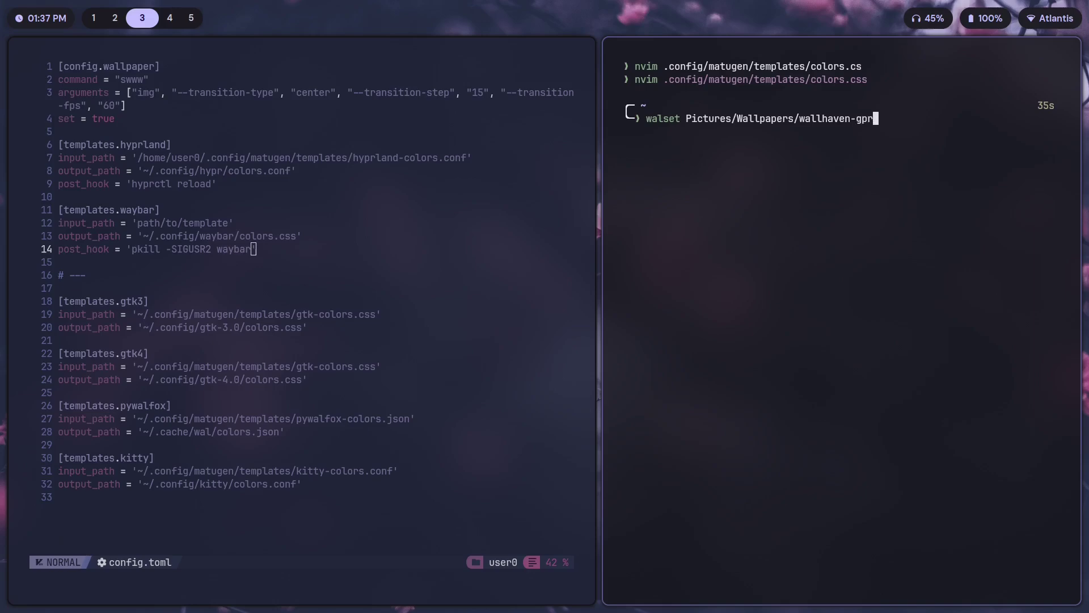
key("Tab")
key("Return")
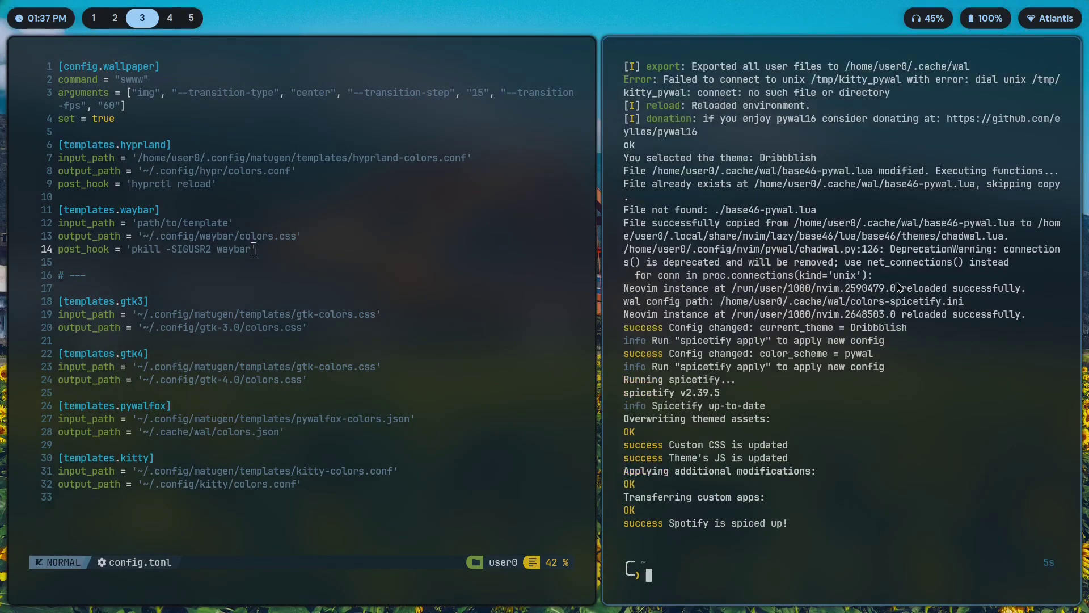
scroll(896, 295, "up", 5)
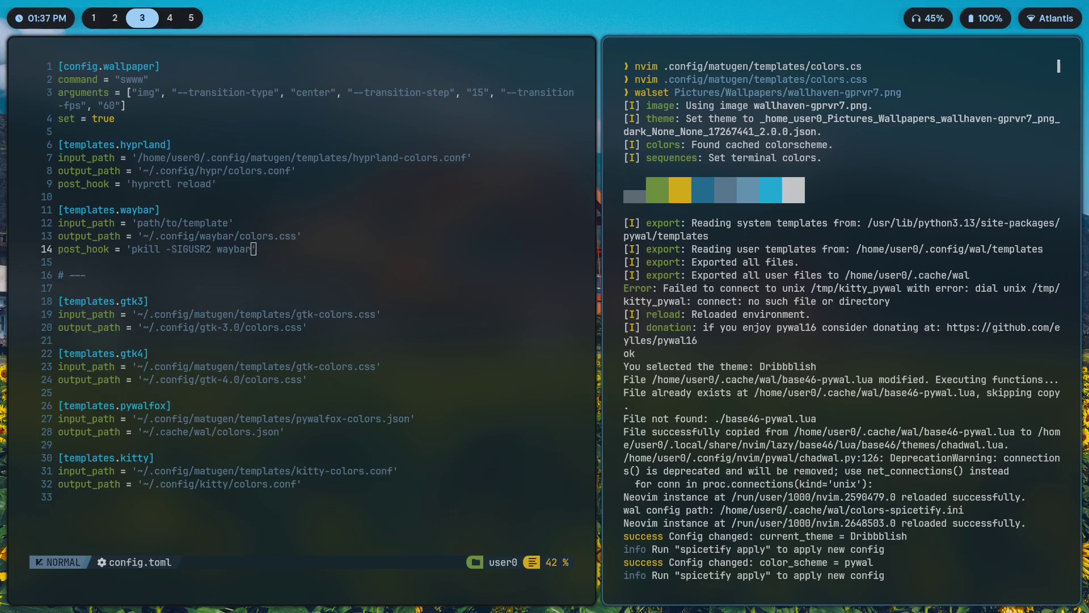
Run walset with wallhaven-7pyqqy.png and view the pink-flower wallpaper on workspace 4.
type("walset Pictures/Wallpapers/wallhaven-")
key("Tab")
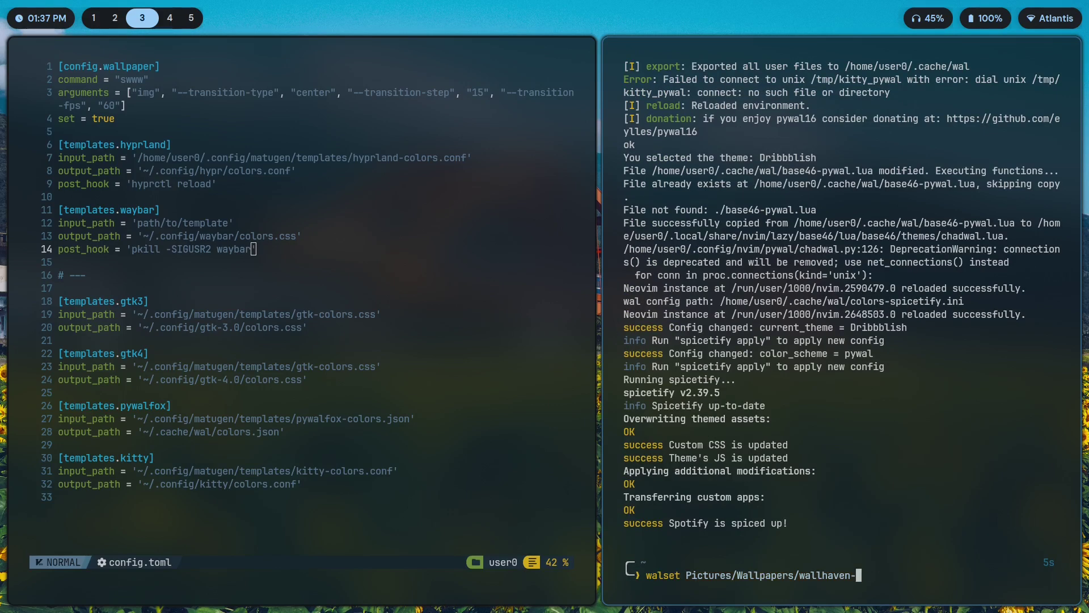
type("7py")
key("Tab")
key("Return")
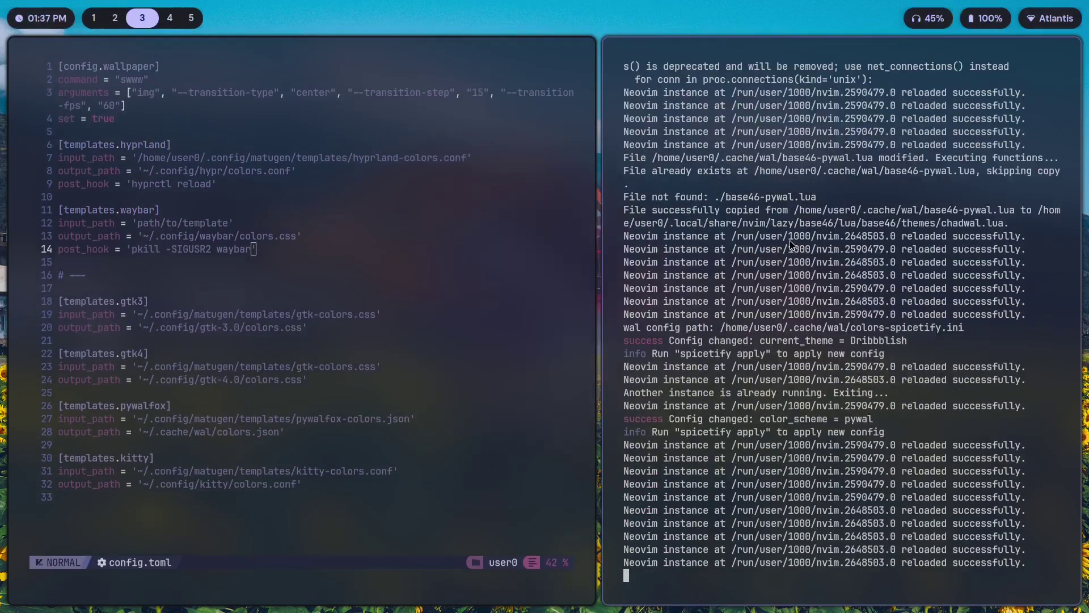
key("super+4")
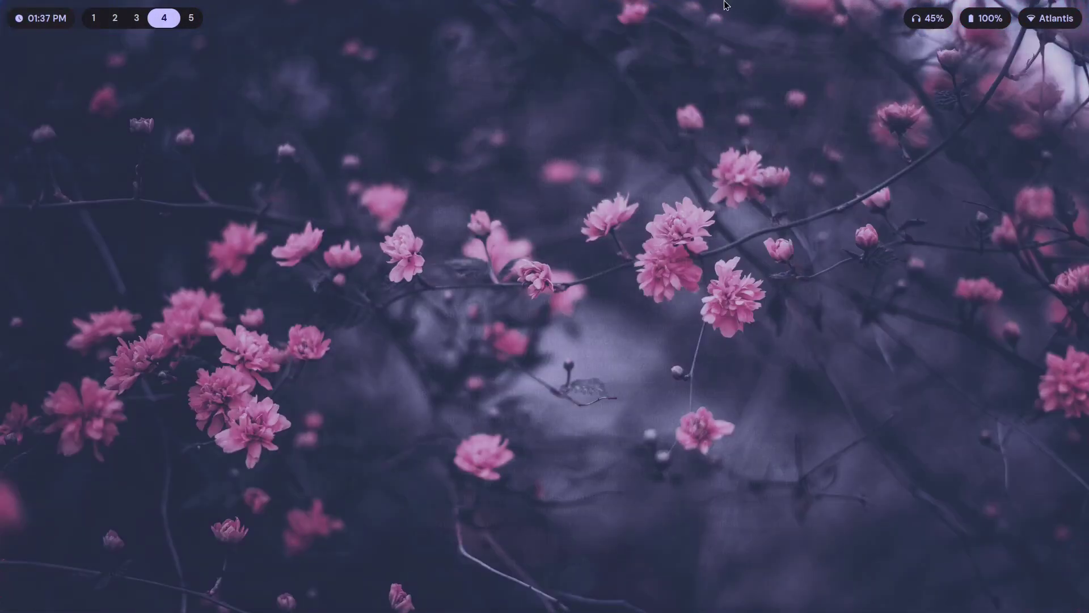
key("super+3")
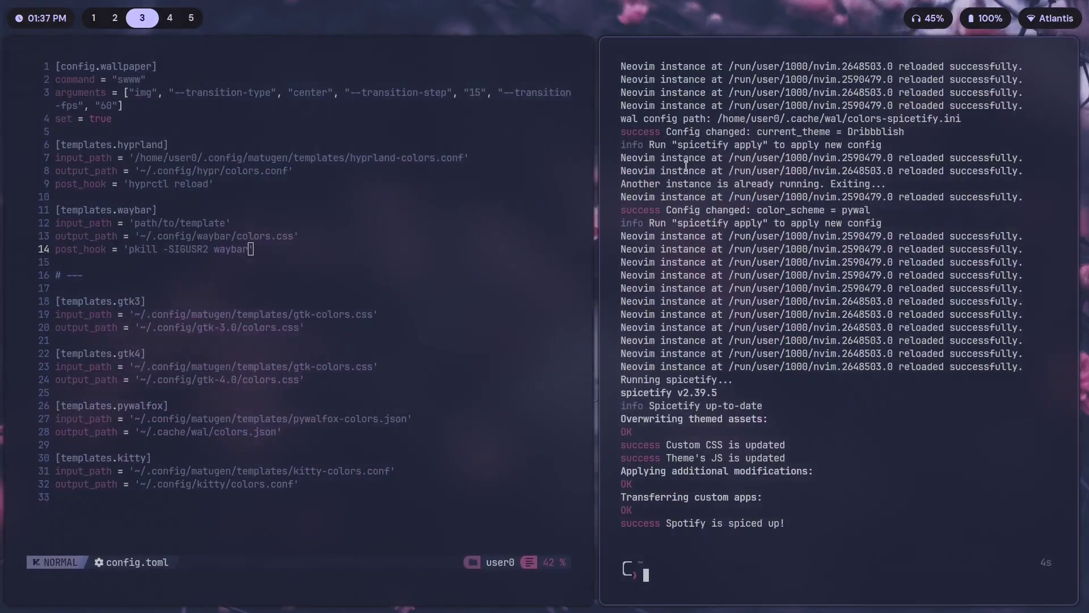
Delete the Waybar post_hook line in config.toml and clear Waybar's placeholder input path.
key("super+q")
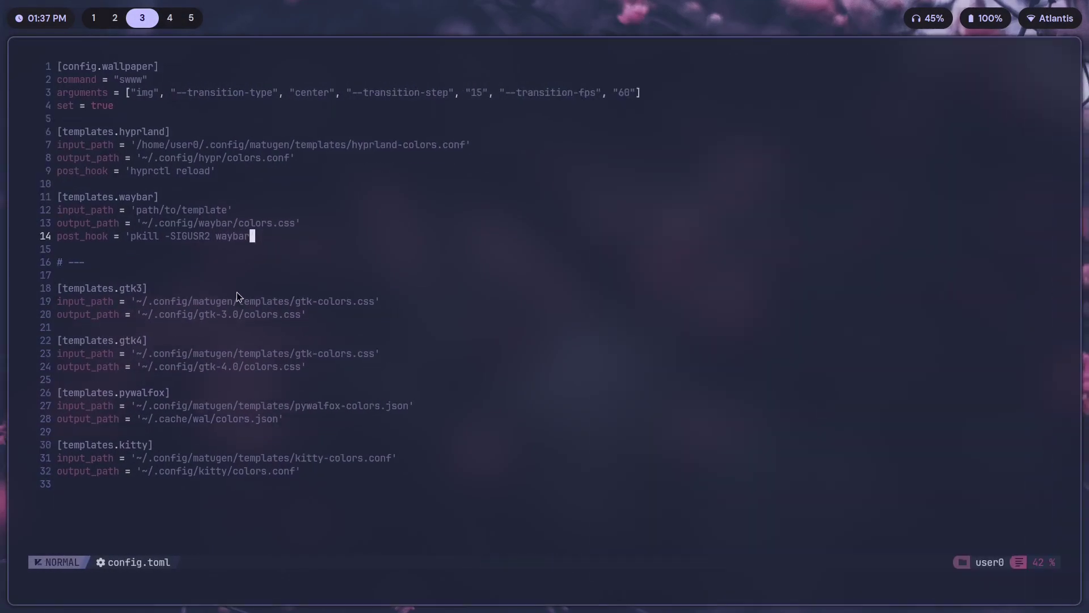
key("d")
key("d")
key("k")
key("k")
key("dollar")
key("v")
key("b")
key("b")
key("b")
key("b")
key("b")
key("d")
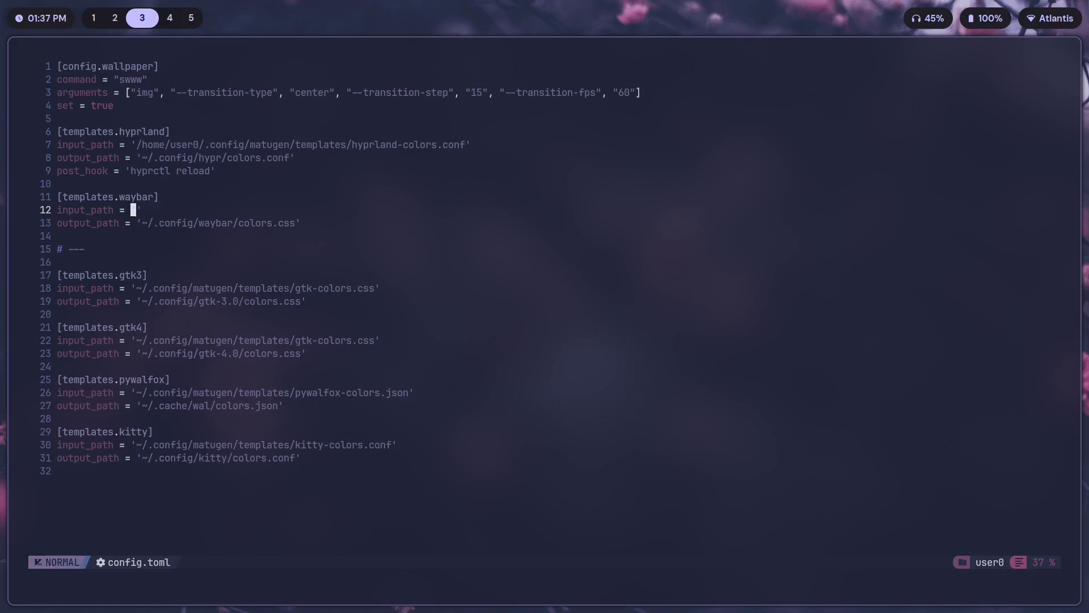
Copy the Hyprland template's input_path into the Waybar input_path.
key("k")
key("k")
key("k")
key("k")
key("k")
key("l")
key("v")
key("dollar")
key("h")
key("y")
key("j")
key("j")
key("j")
key("j")
key("j")
key("h")
key("p")
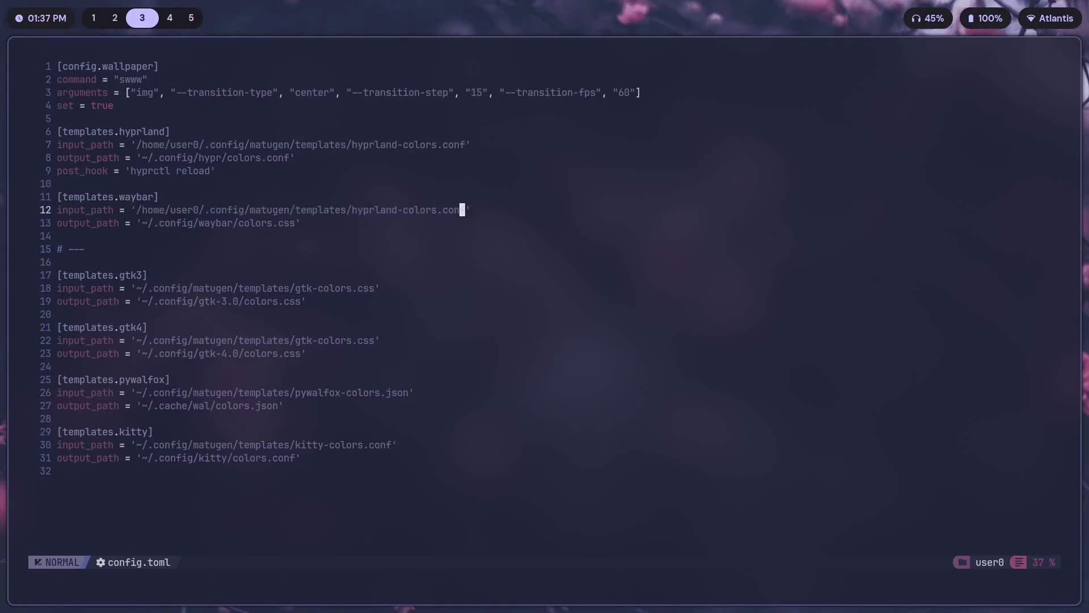
Change hyprland-colors.conf to colors.css in Waybar's input_path, then start editing .config/waybar/colors in a new terminal.
key("b")
key("b")
key("b")
key("b")
key("v")
key("b")
key("d")
type("wwcwcss")
key("Escape")
key("j")
key("j")
key("j")
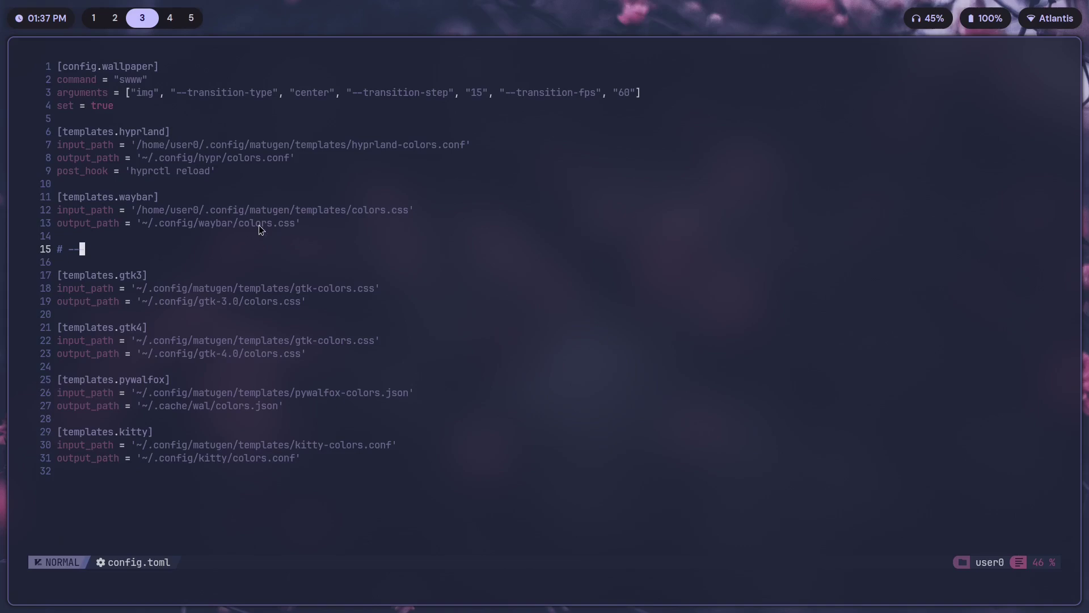
key("super+Return")
type("nvim .config/waybar/colors")
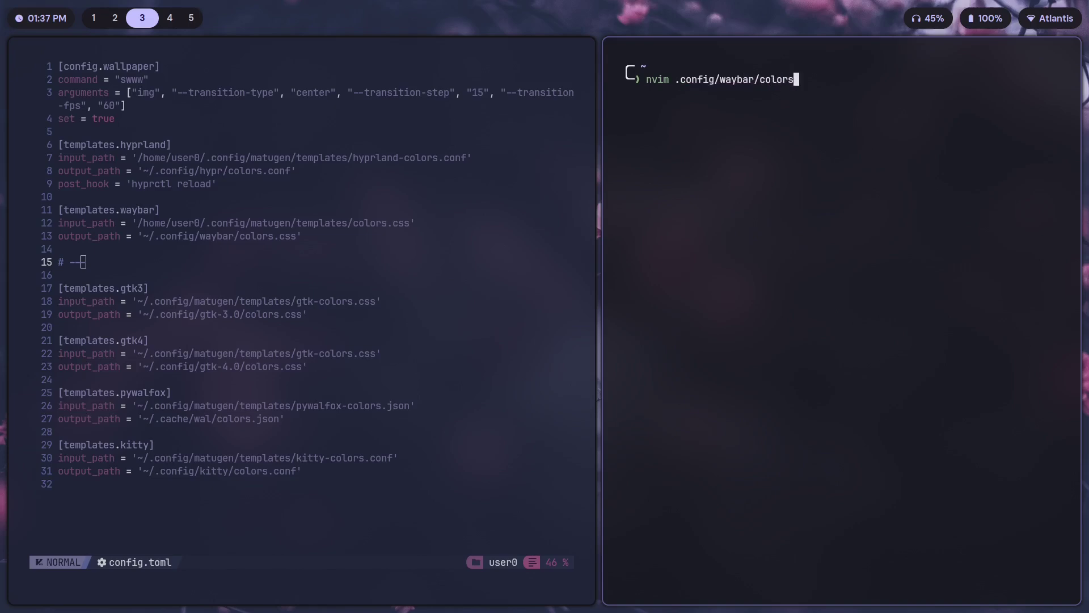
key("Tab")
key("Return")
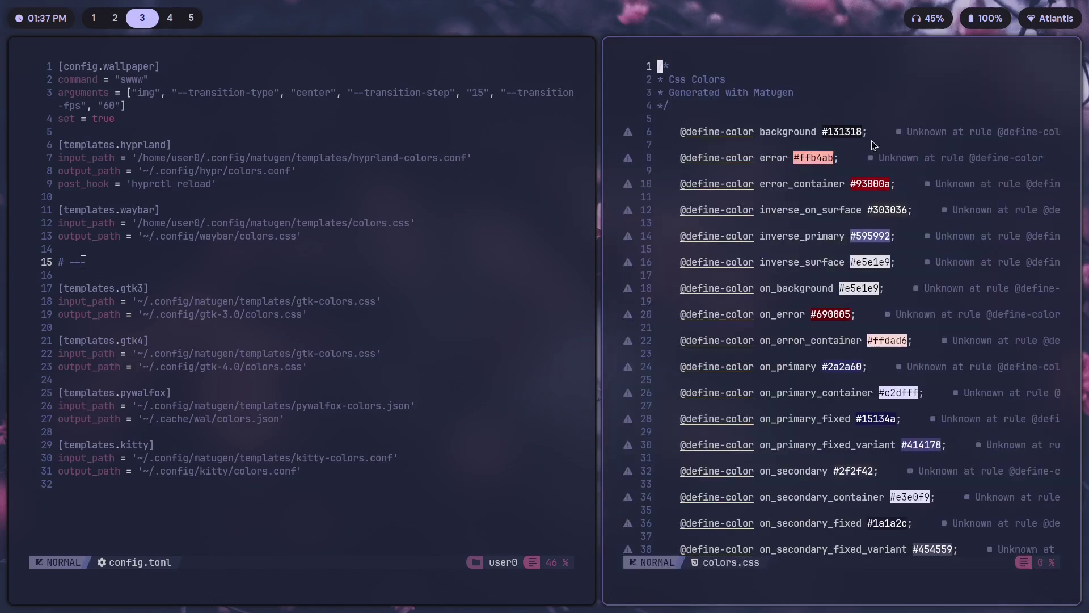
left_click(731, 142)
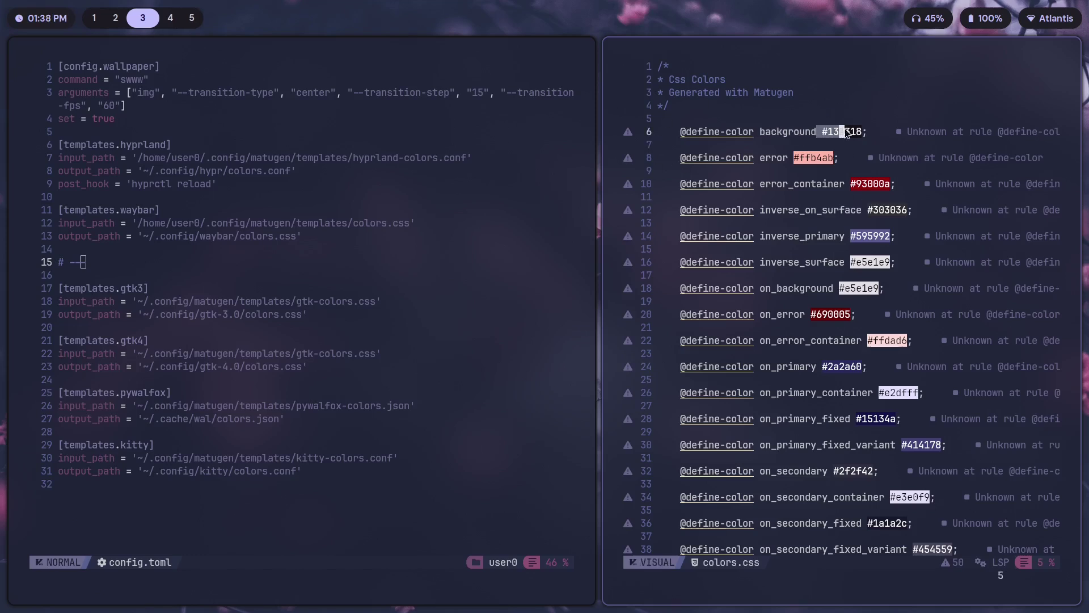
key("super+Return")
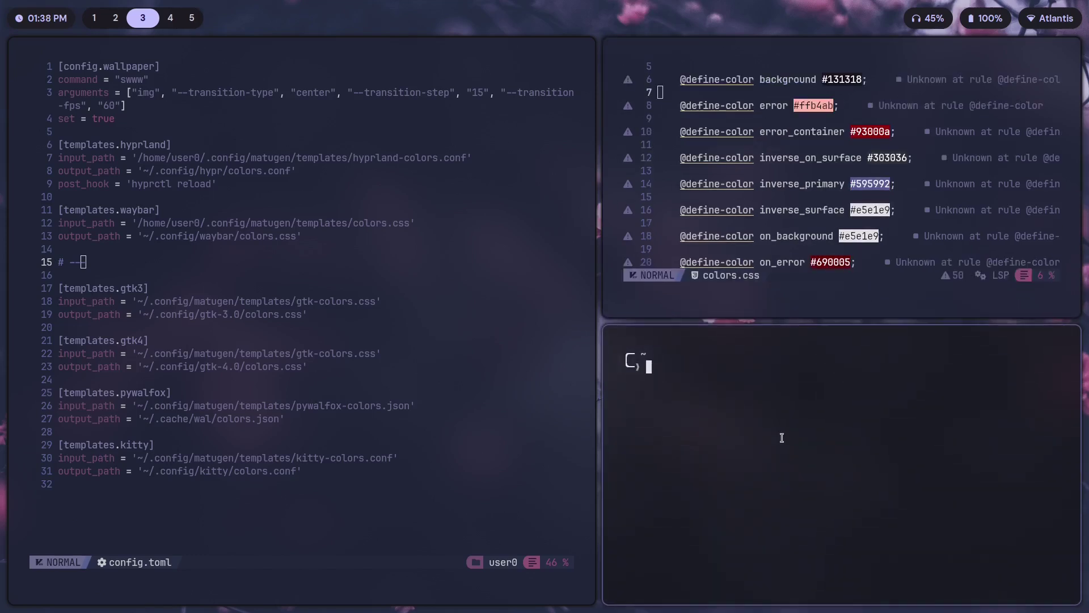
type("nvim .config/matugen")
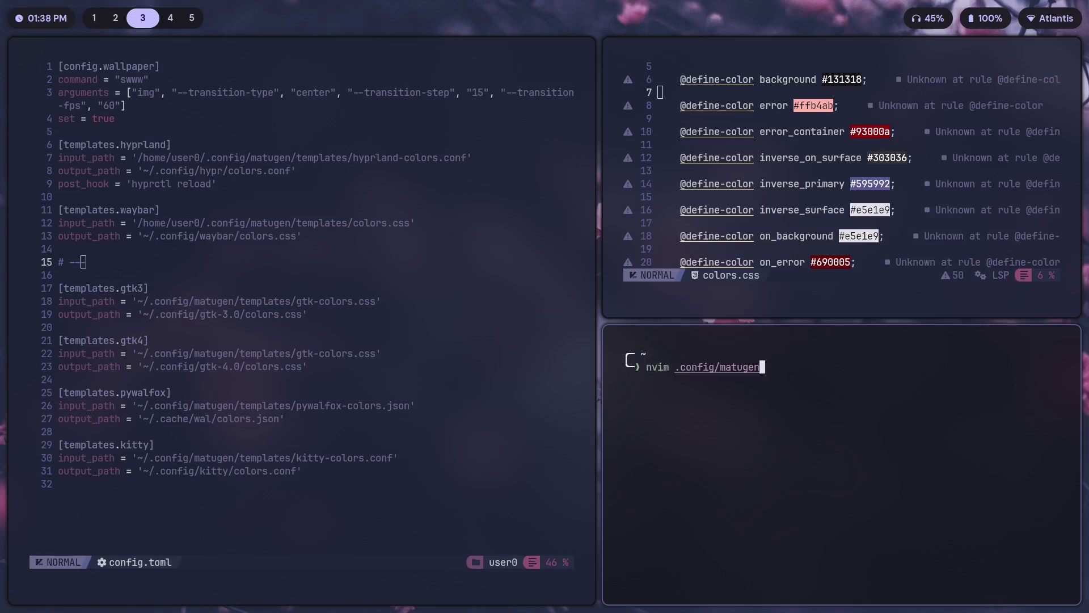
type("/tem")
key("BackSpace")
key("BackSpace")
key("BackSpace")
type("template")
key("Tab")
key("Tab")
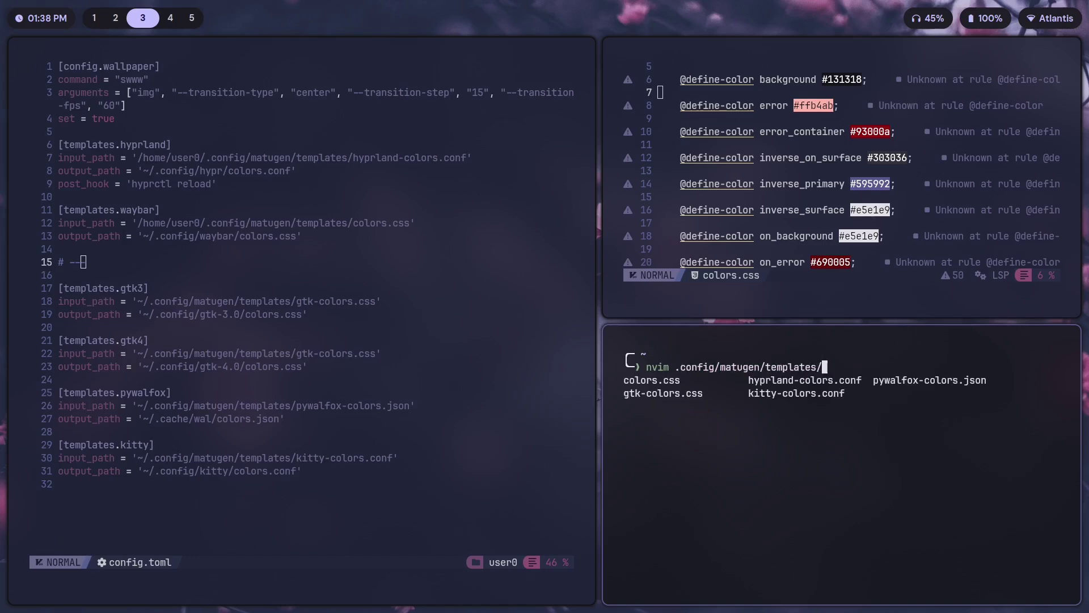
type("colors.")
key("Tab")
key("Return")
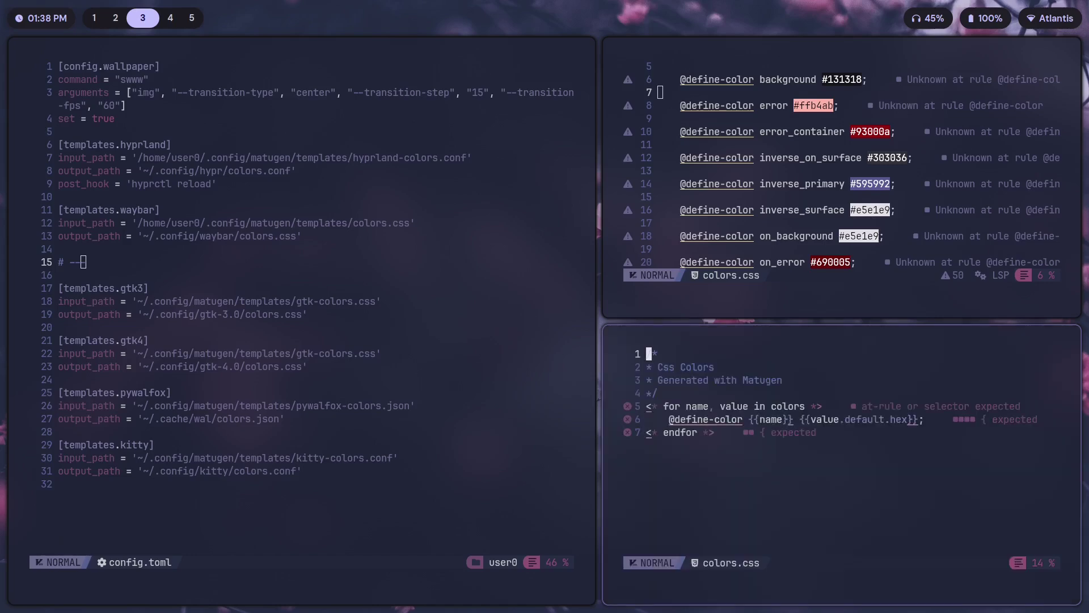
left_click_drag(787, 410, 673, 126)
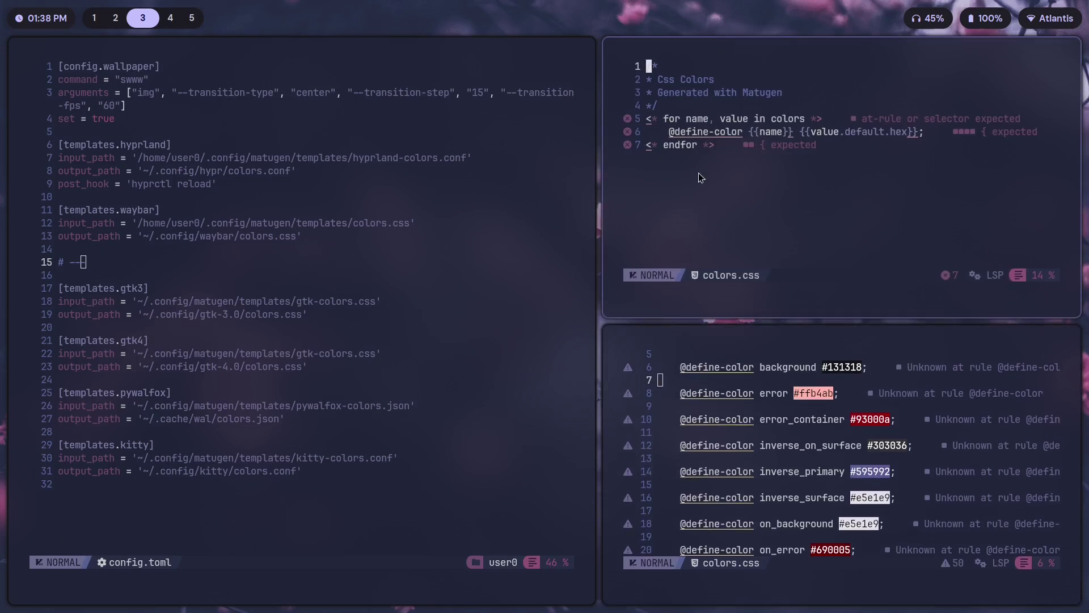
left_click(679, 149)
key("$")
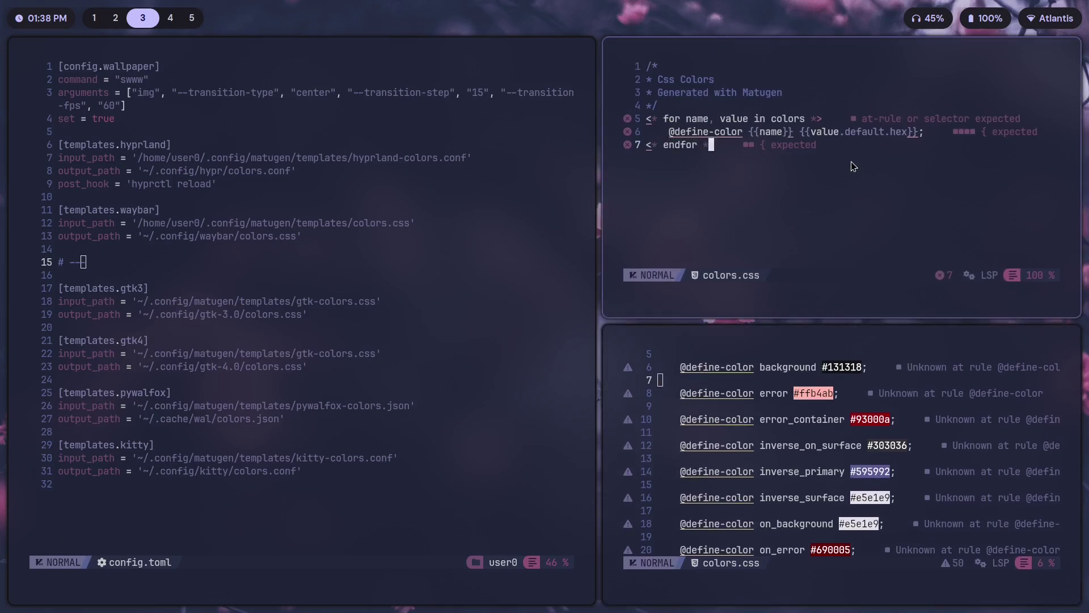
left_click_drag(672, 132, 717, 145)
left_click_drag(761, 367, 815, 367)
left_click(846, 184)
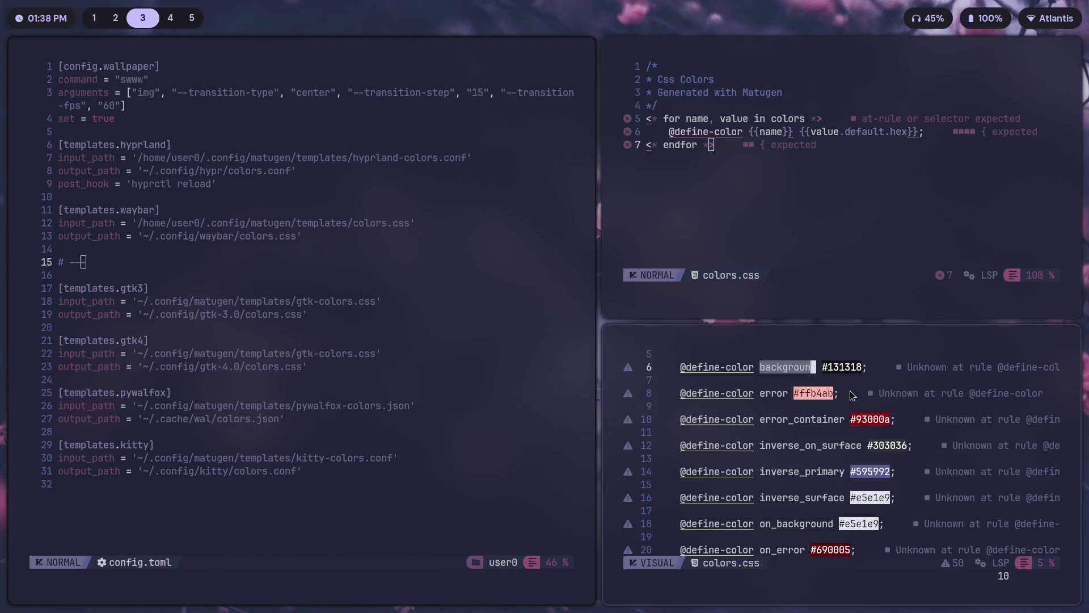
left_click(825, 367)
left_click_drag(825, 367, 858, 368)
scroll(908, 444, "down", 11)
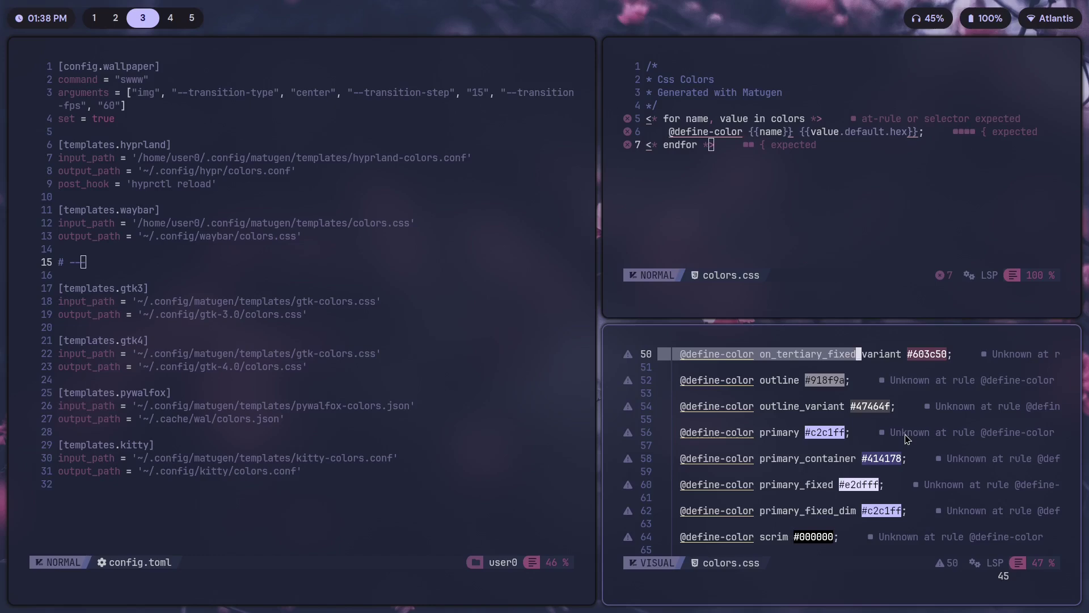
left_click(888, 440)
scroll(888, 440, "down", 11)
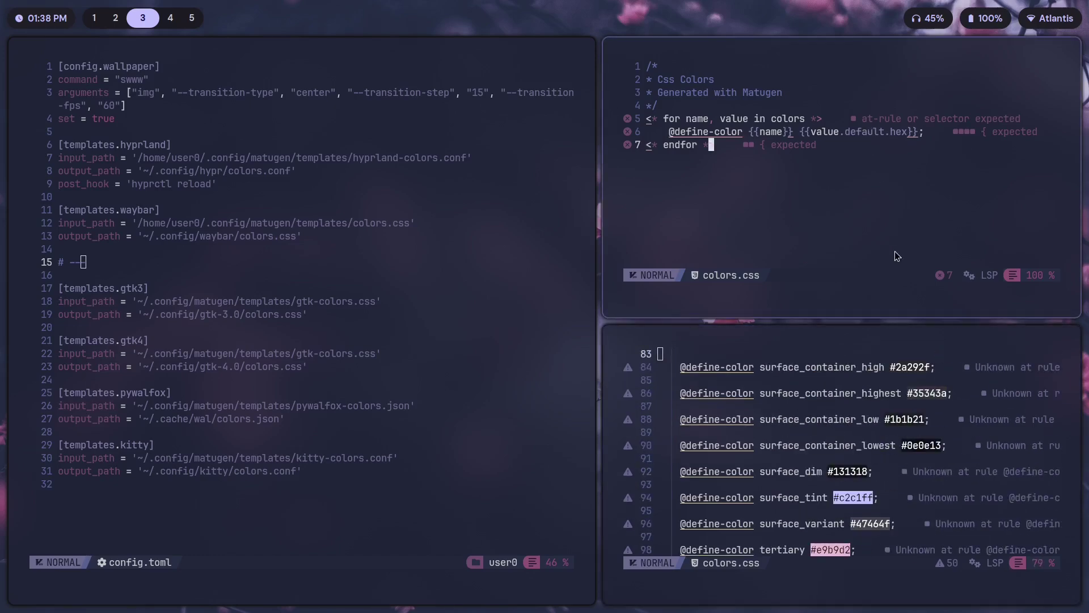
key("super+q")
key("y")
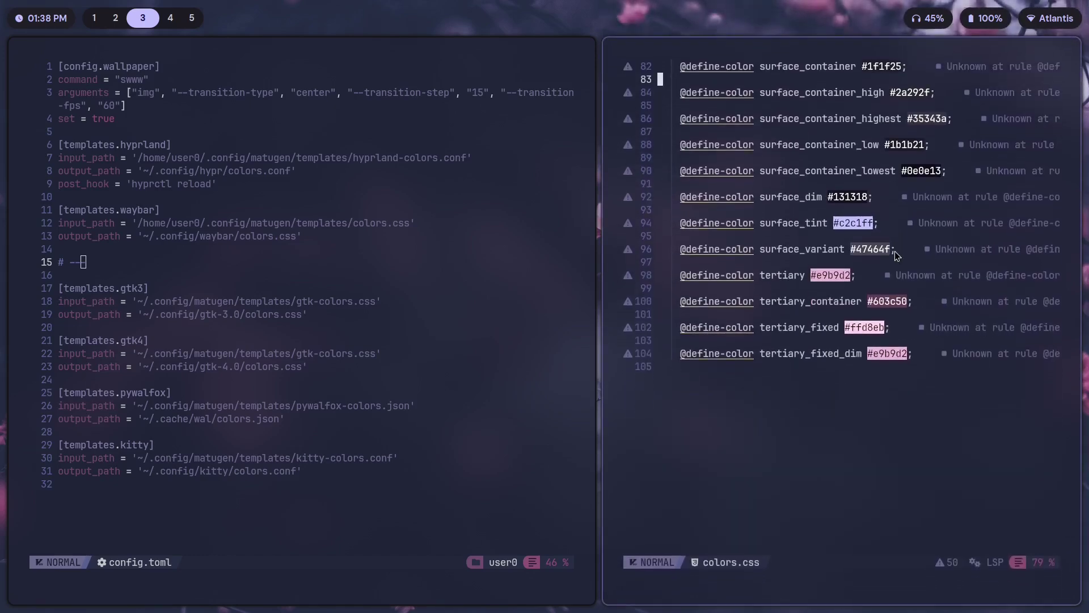
type(":q")
key("Return")
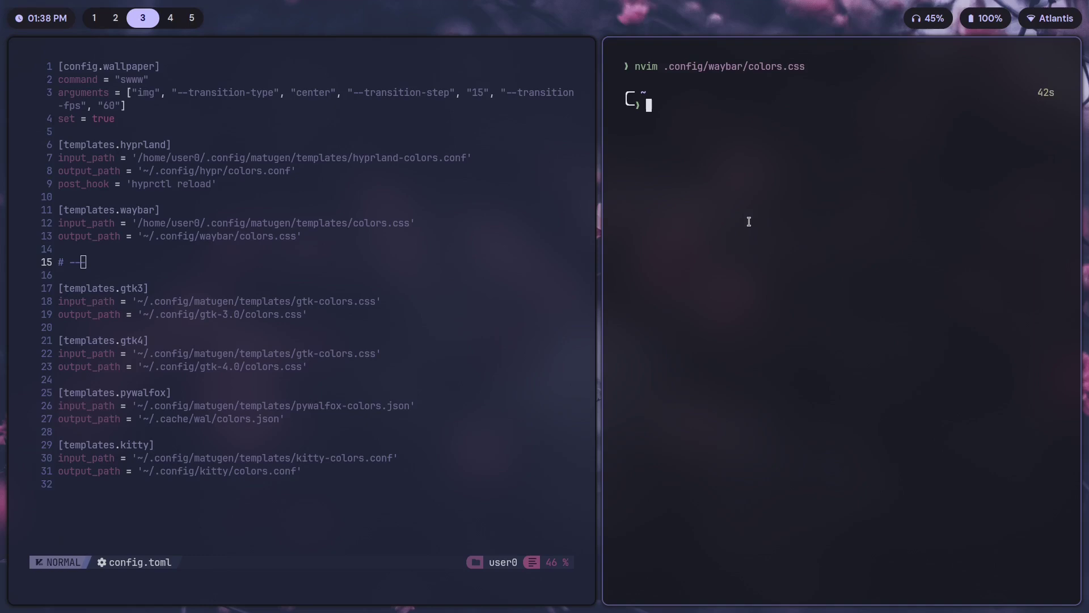
type("nvim .config/wayba")
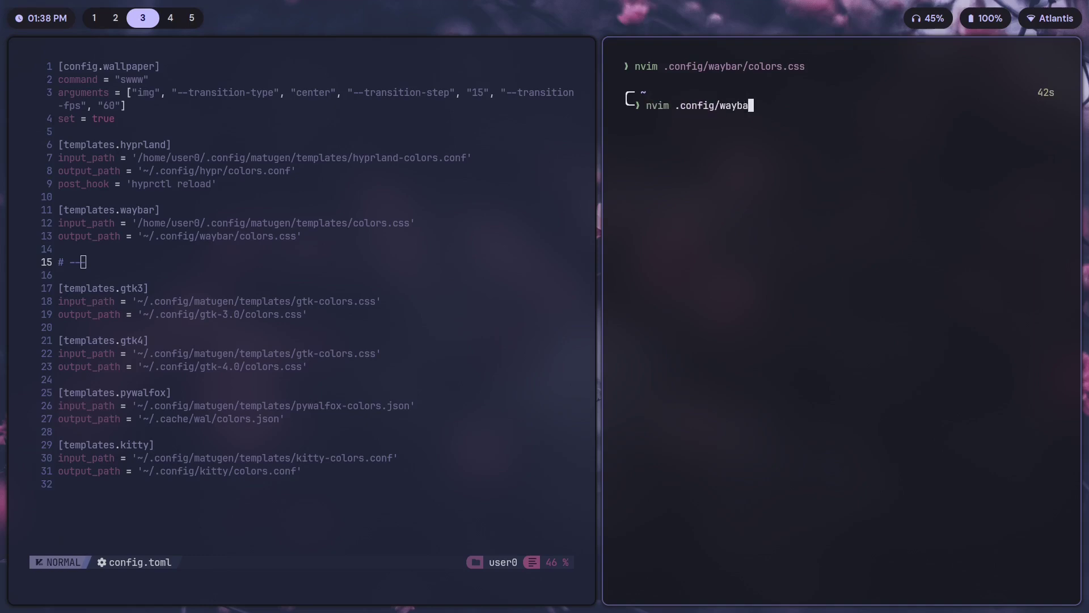
type("r/style.css")
key("Return")
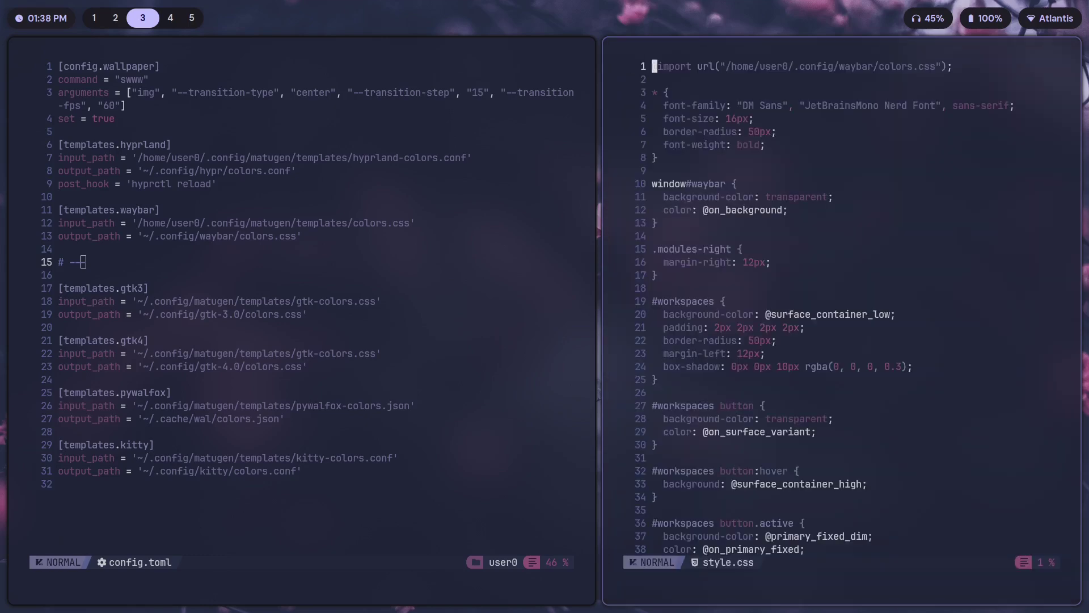
key("j")
key("j")
key("j")
key("g")
key("g")
key("$")
key("v")
key("0")
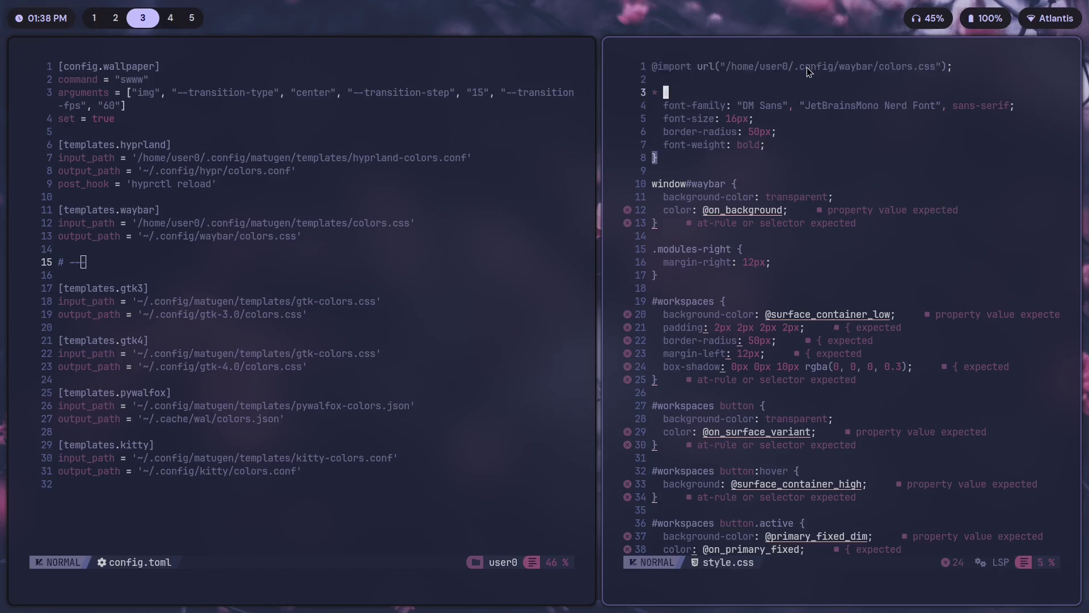
left_click_drag(817, 66, 959, 68)
left_click(905, 68)
left_click_drag(709, 211, 777, 213)
key("u")
key("u")
double_click(829, 314)
type("color: @on_e")
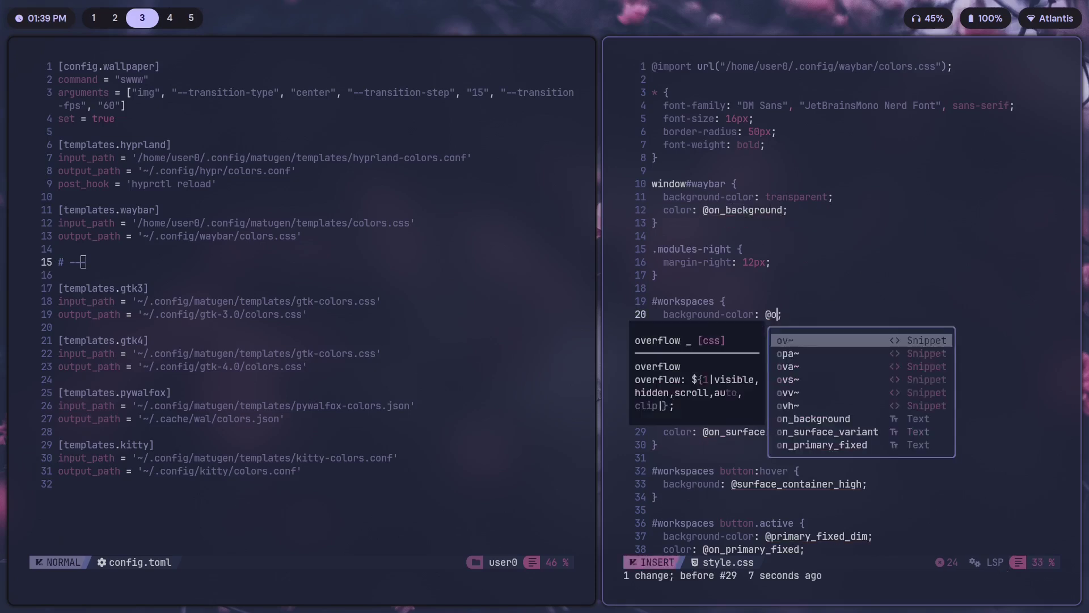
type("rror")
key("Escape")
key("j")
key("Return")
type(":w")
key("Return")
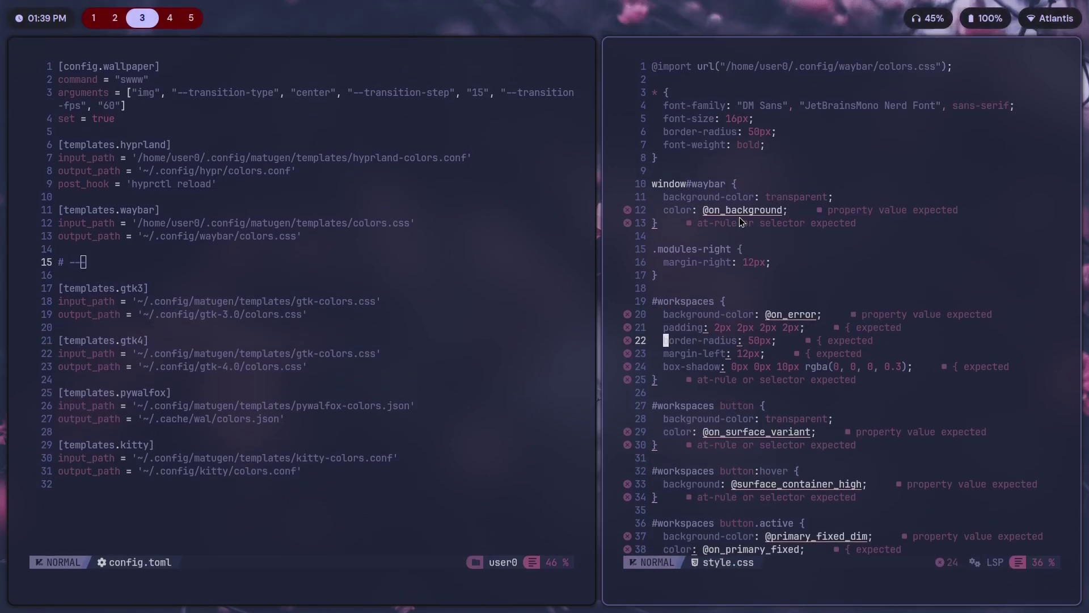
key("super+4")
key("super+3")
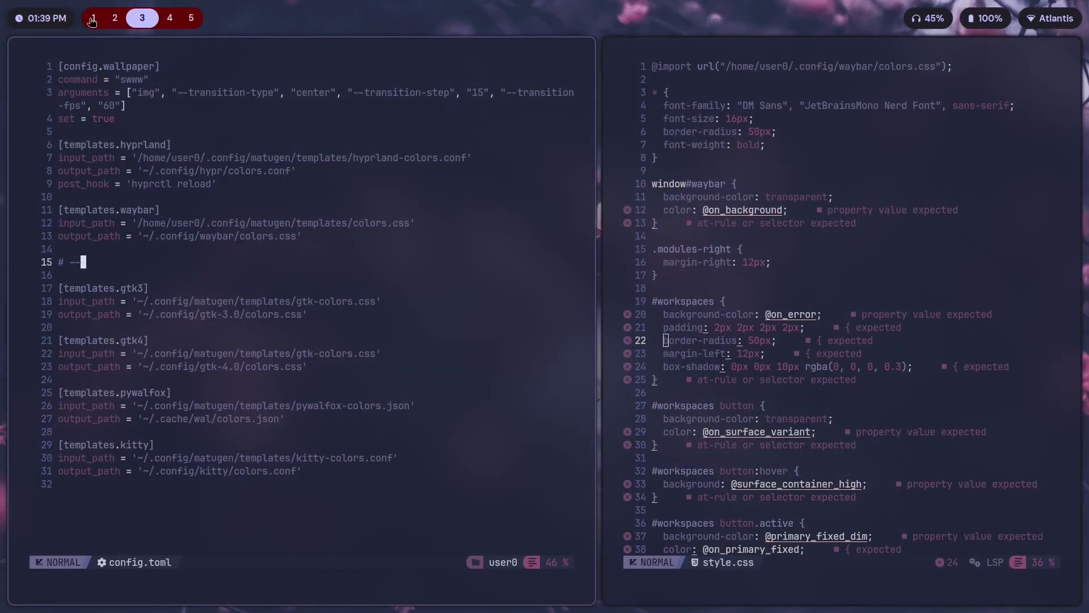
type("u:w")
key("Return")
Quit style.css, close the side terminal, and save and quit config.toml.
type(":q")
key("Return")
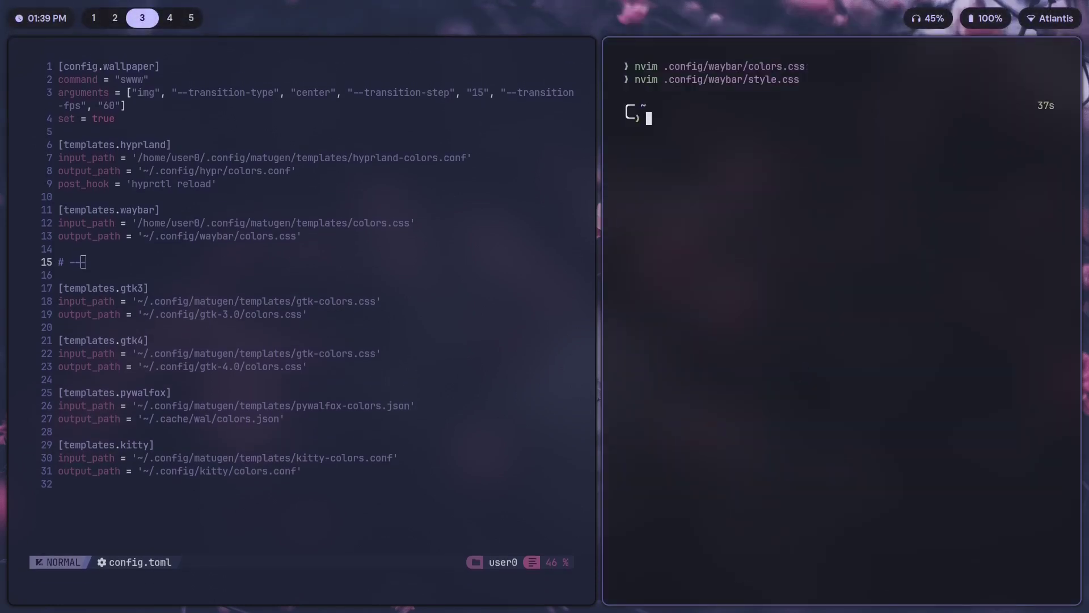
key("ctrl+d")
type(":wq")
key("Return")
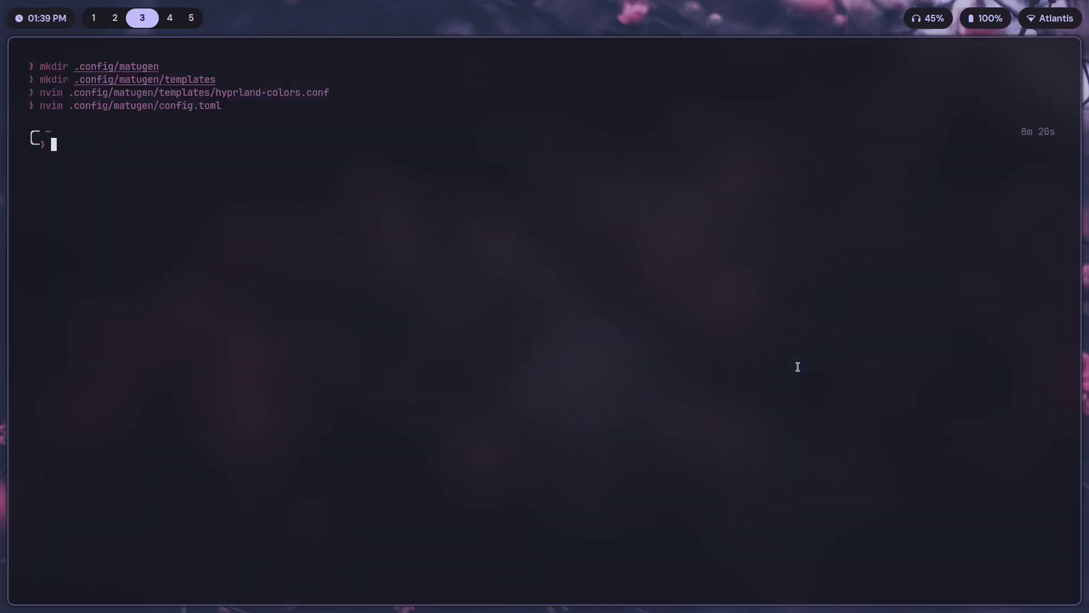
key("ctrl+d")
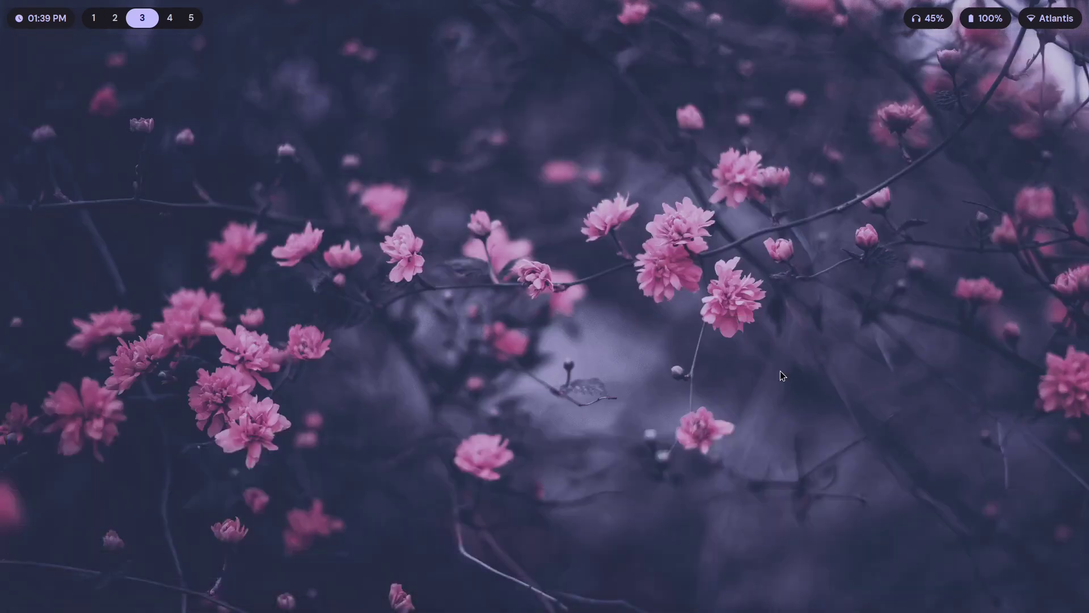
key("super+2")
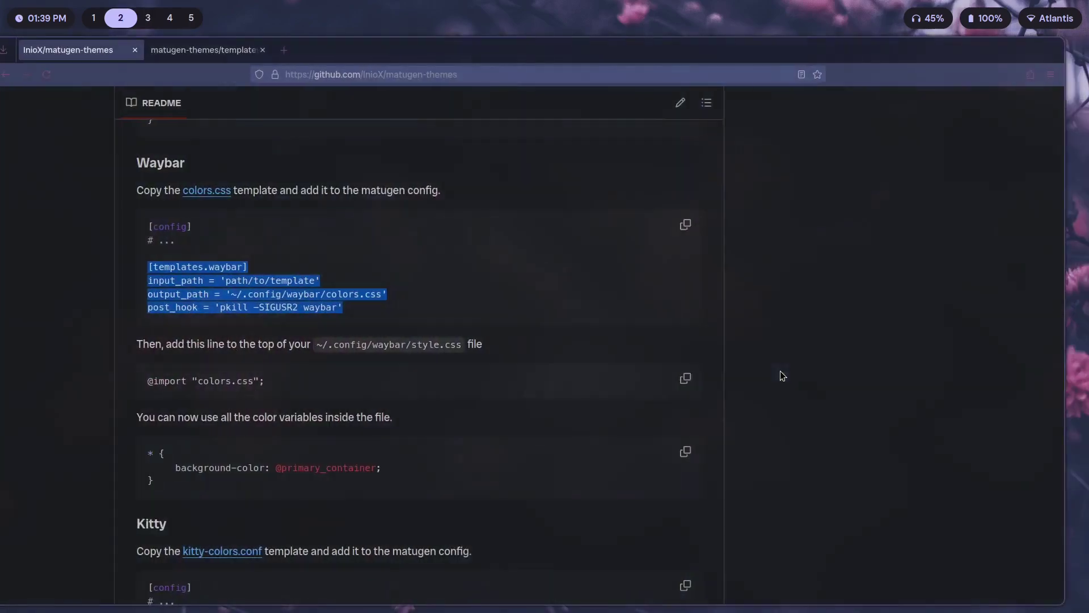
scroll(396, 292, "up", 10)
scroll(340, 303, "up", 3)
scroll(227, 289, "down", 3)
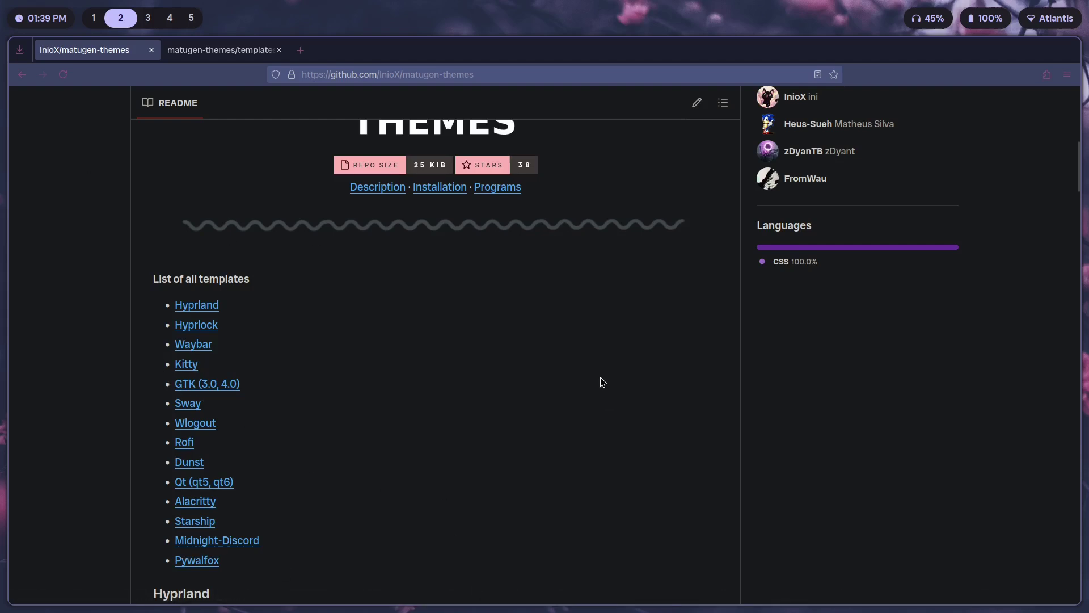
scroll(792, 477, "down", 5)
scroll(797, 467, "up", 15)
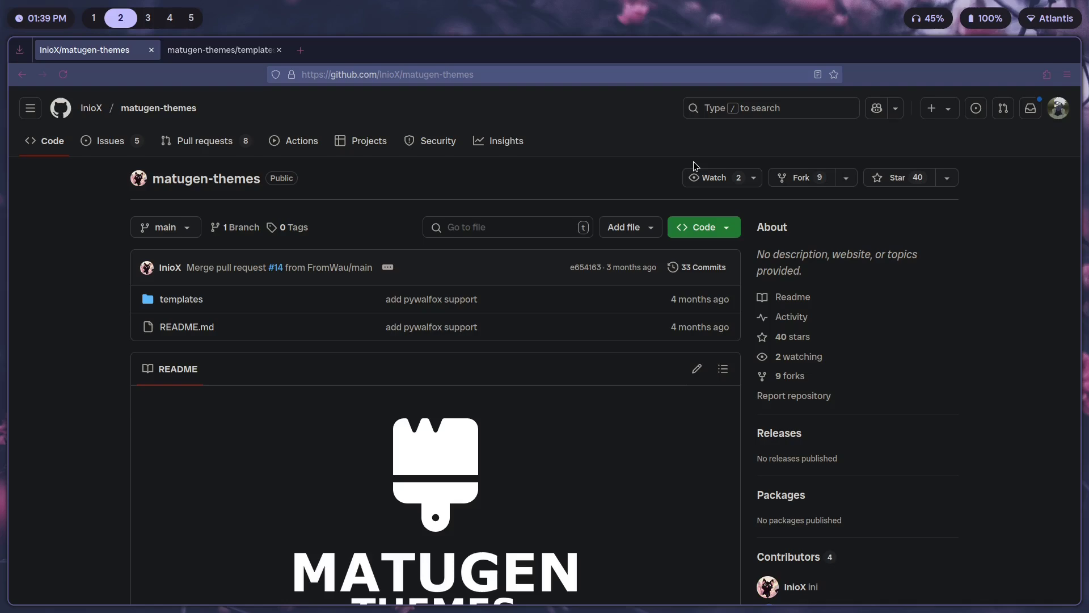
key("super+3")
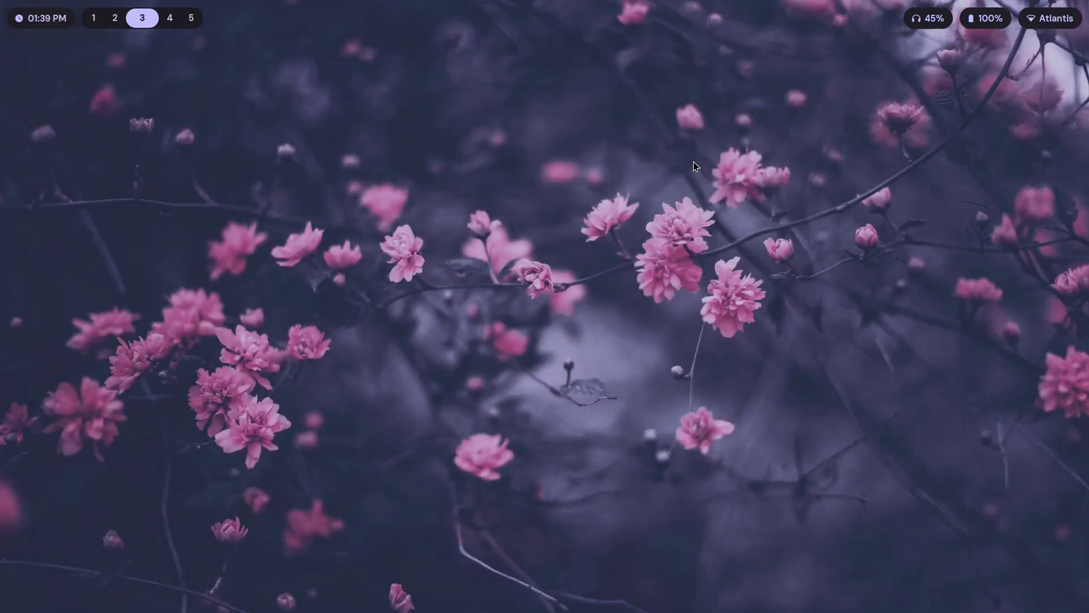